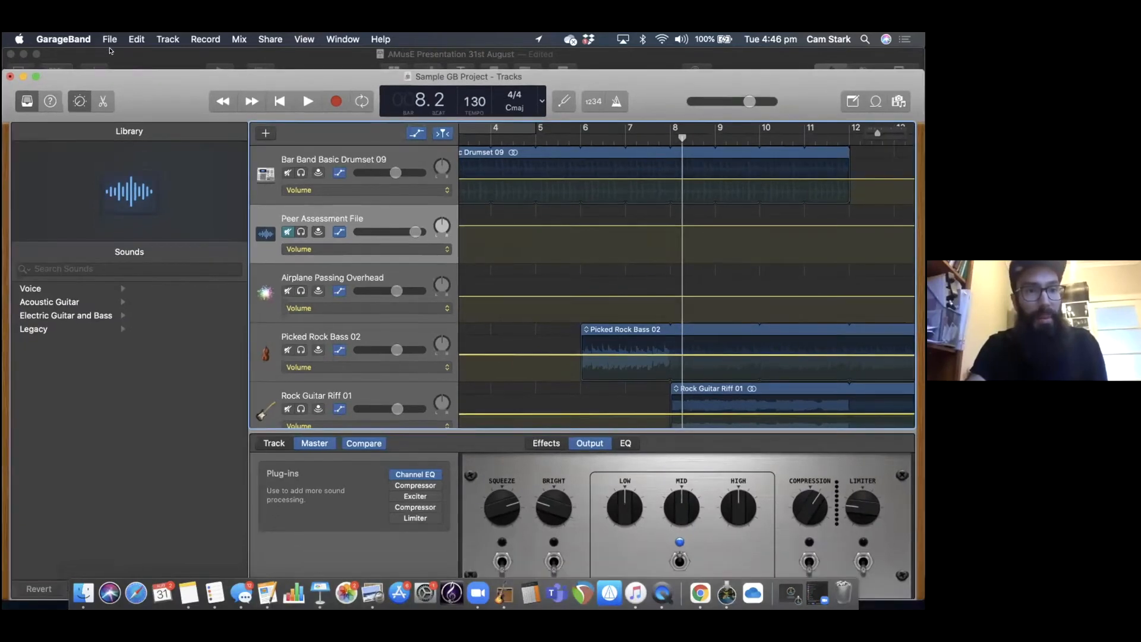
# Close the Sample GB Project and save its changes.
pyautogui.click(109, 40)
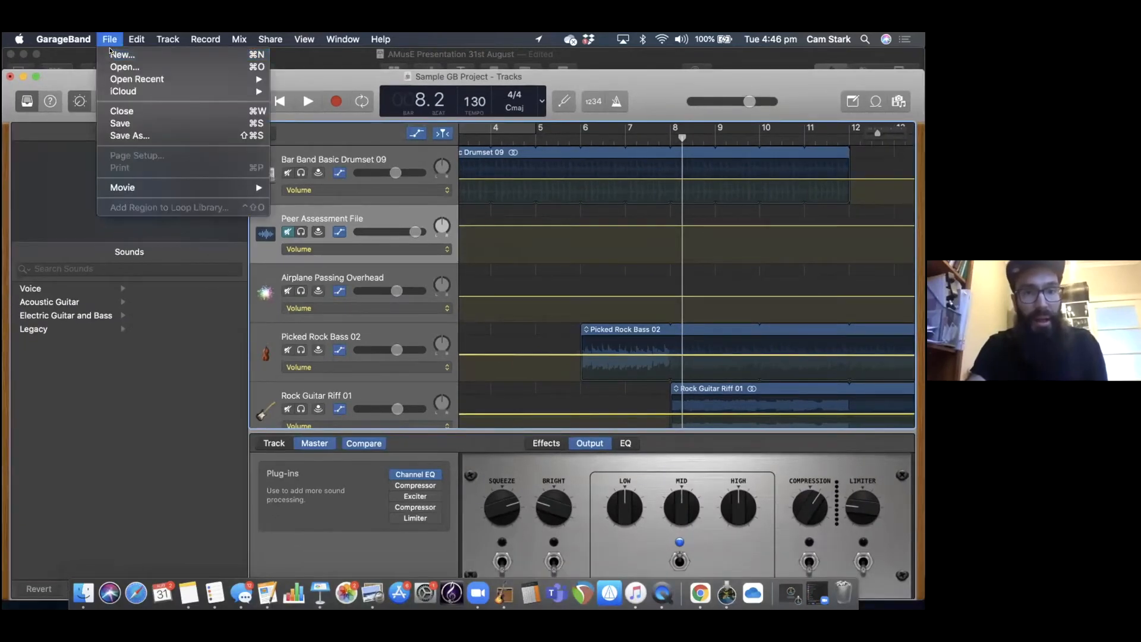
pyautogui.click(122, 111)
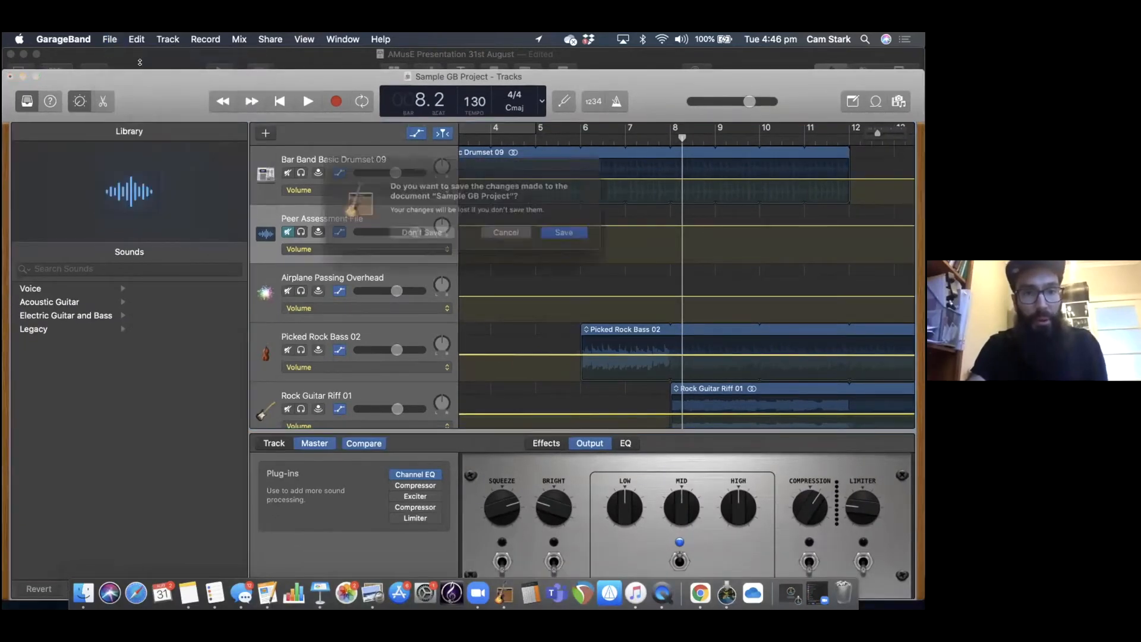
pyautogui.click(564, 233)
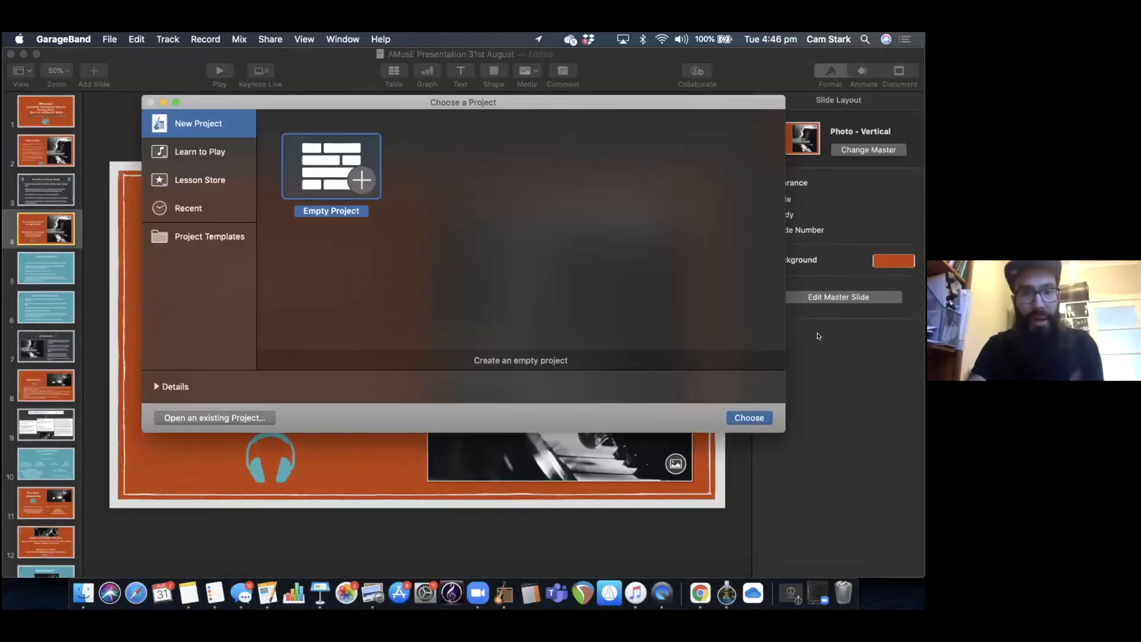
# Create an empty project with a microphone audio track using Input 1, and dismiss the feedback warning.
pyautogui.click(737, 418)
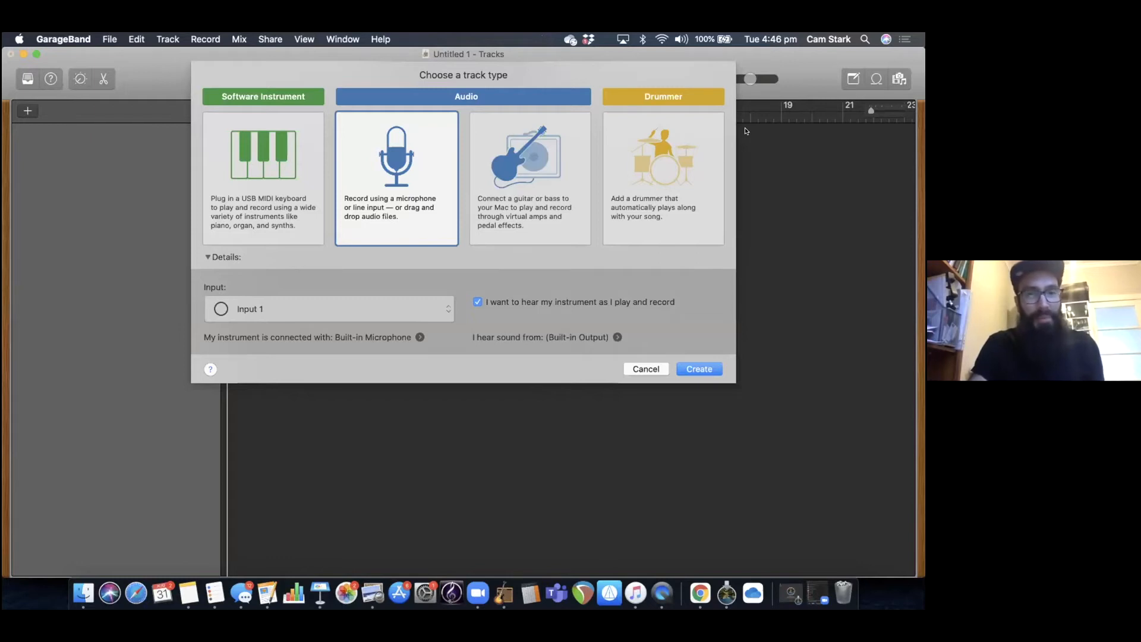
pyautogui.click(685, 369)
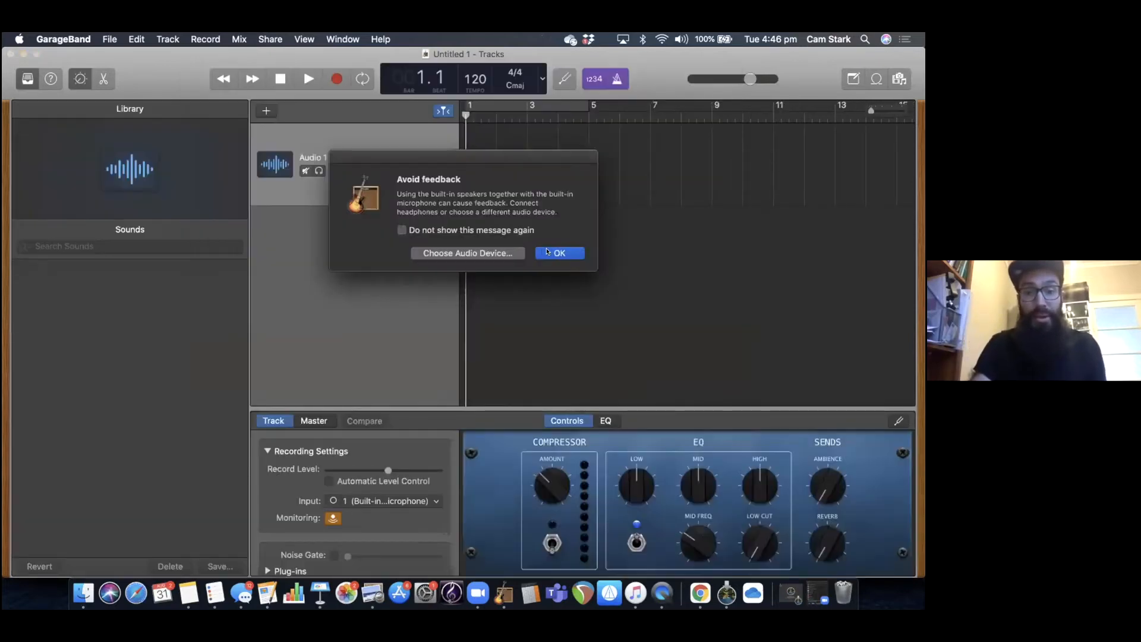
pyautogui.click(548, 252)
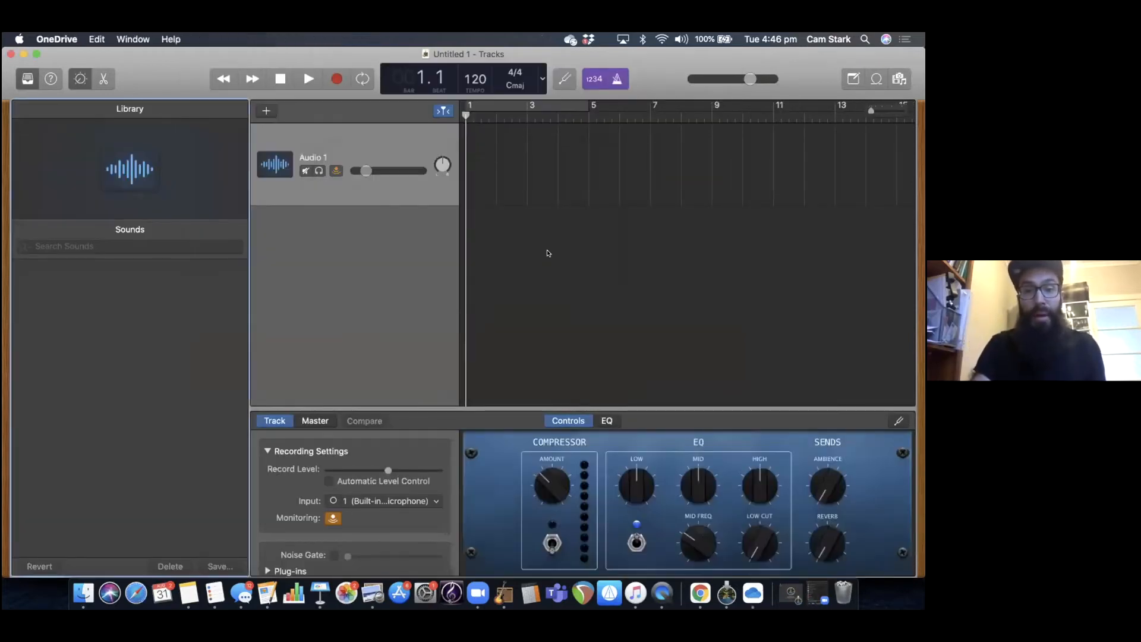
pyautogui.click(622, 336)
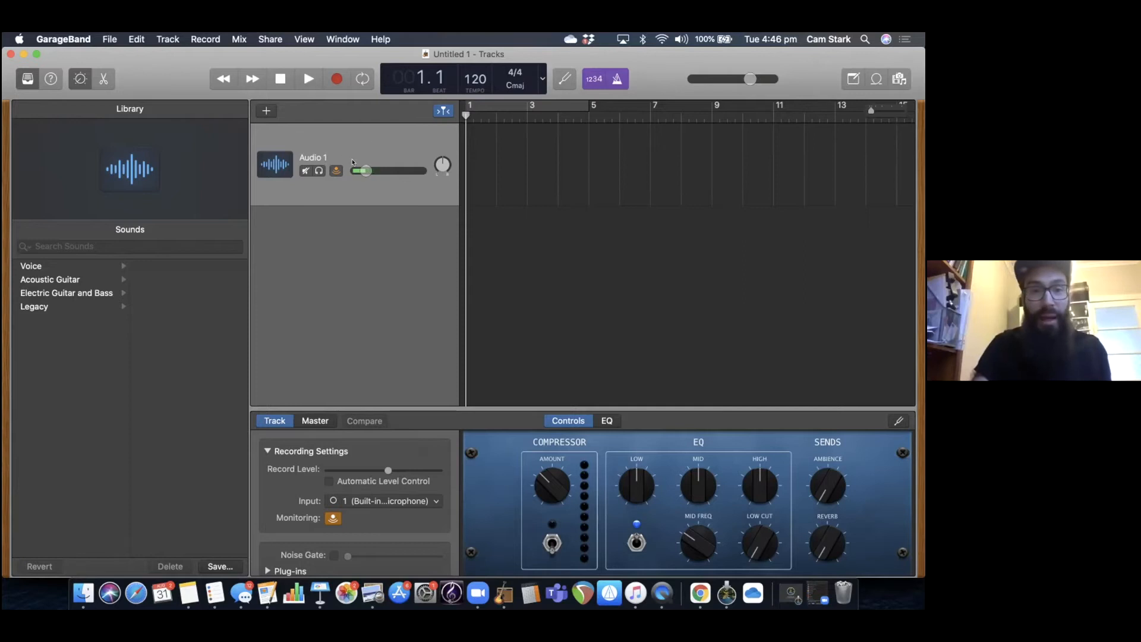
# Add two more microphone audio tracks on Input 1, accepting the feedback warning for each.
pyautogui.click(171, 40)
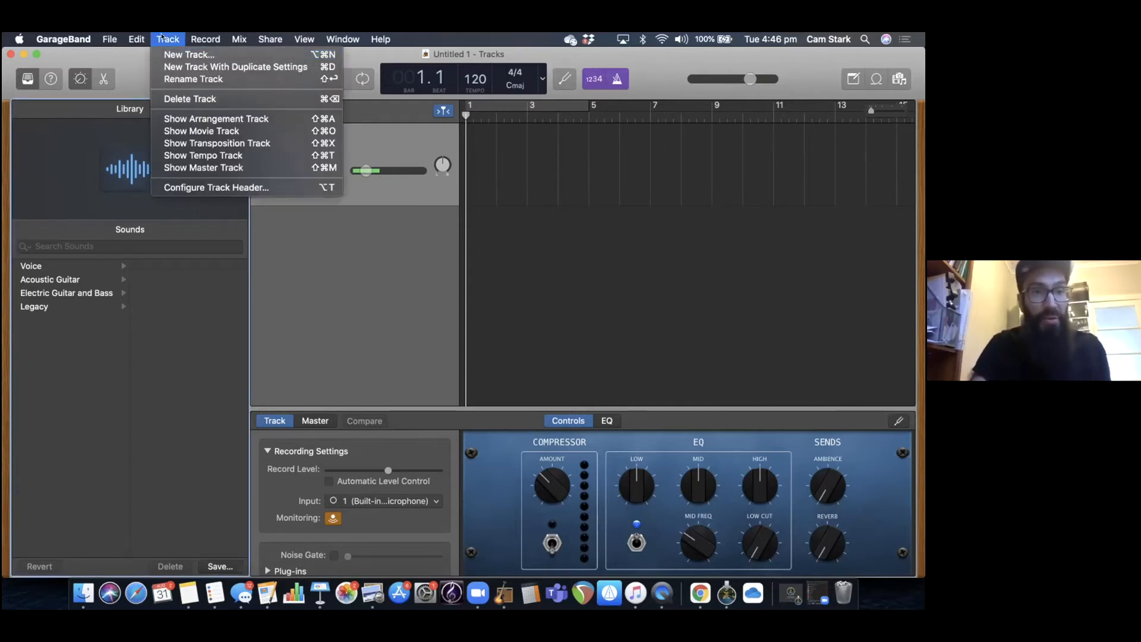
pyautogui.click(189, 54)
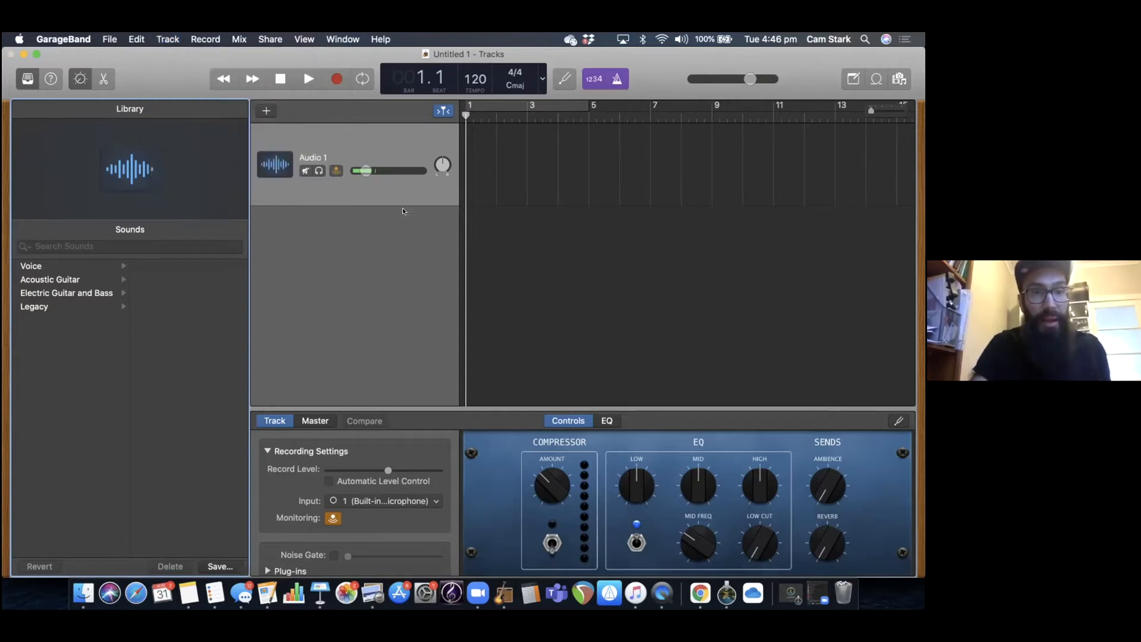
pyautogui.click(683, 369)
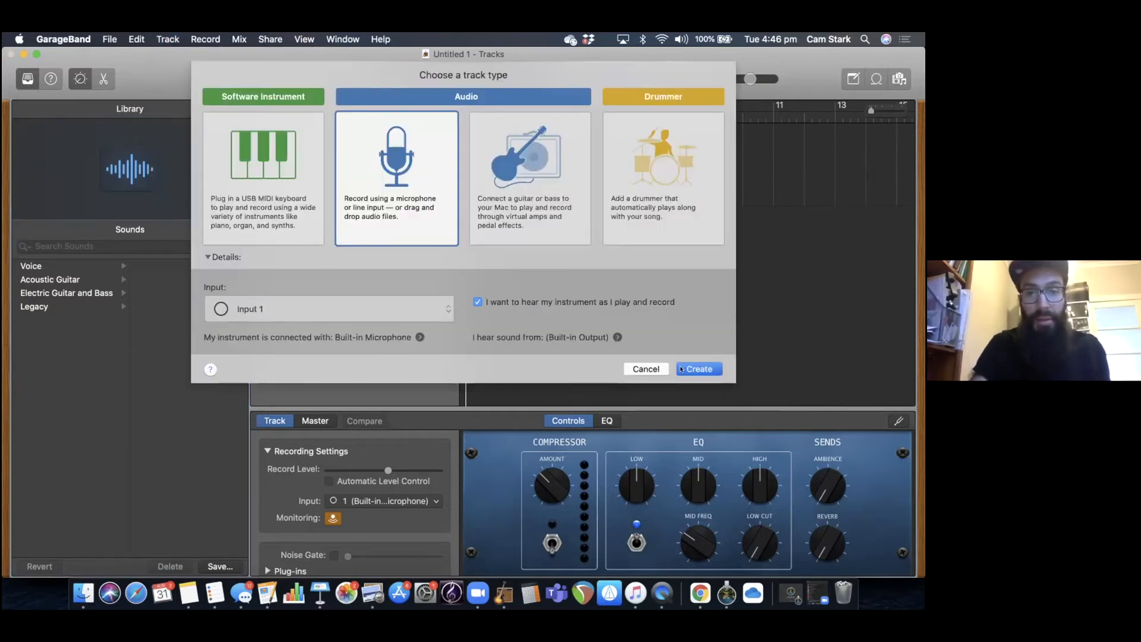
pyautogui.click(559, 253)
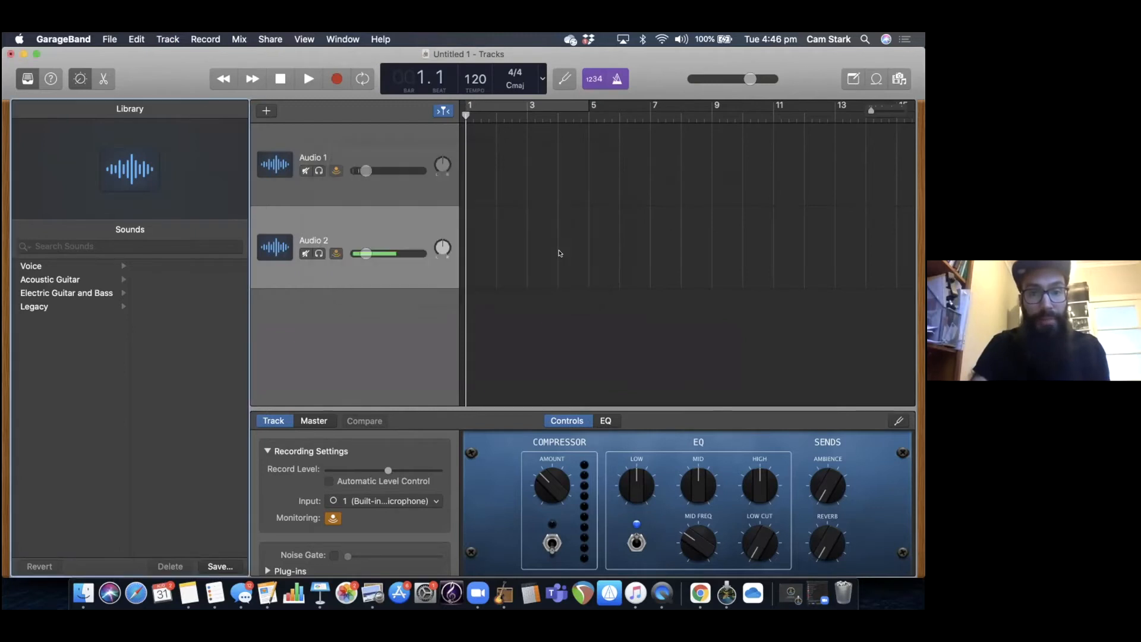
pyautogui.click(192, 38)
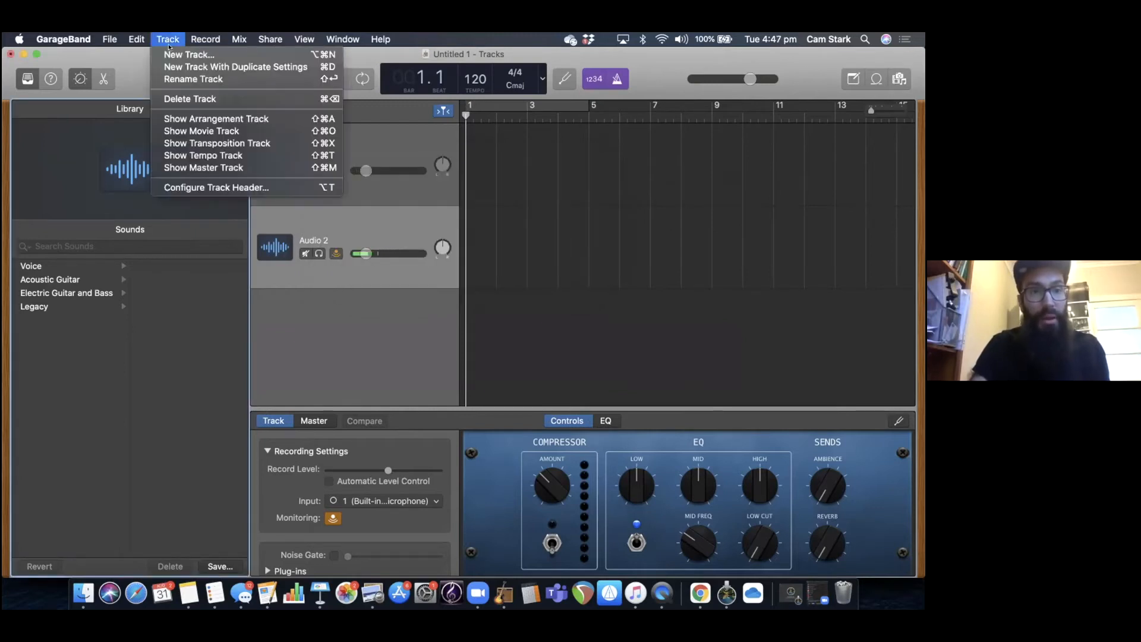
pyautogui.click(173, 54)
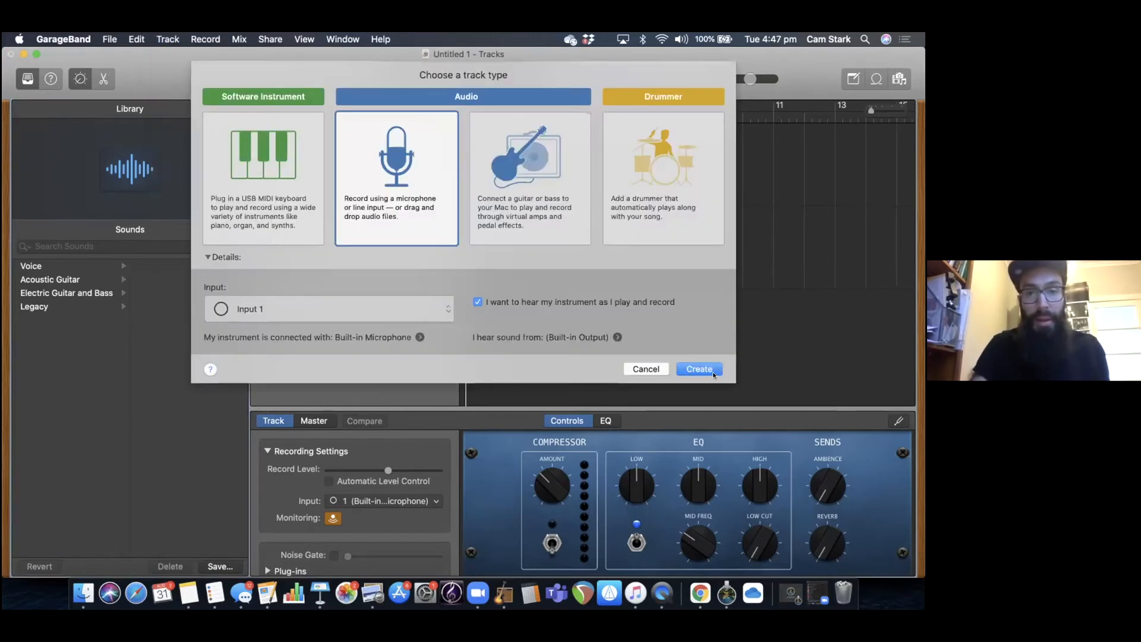
pyautogui.click(700, 369)
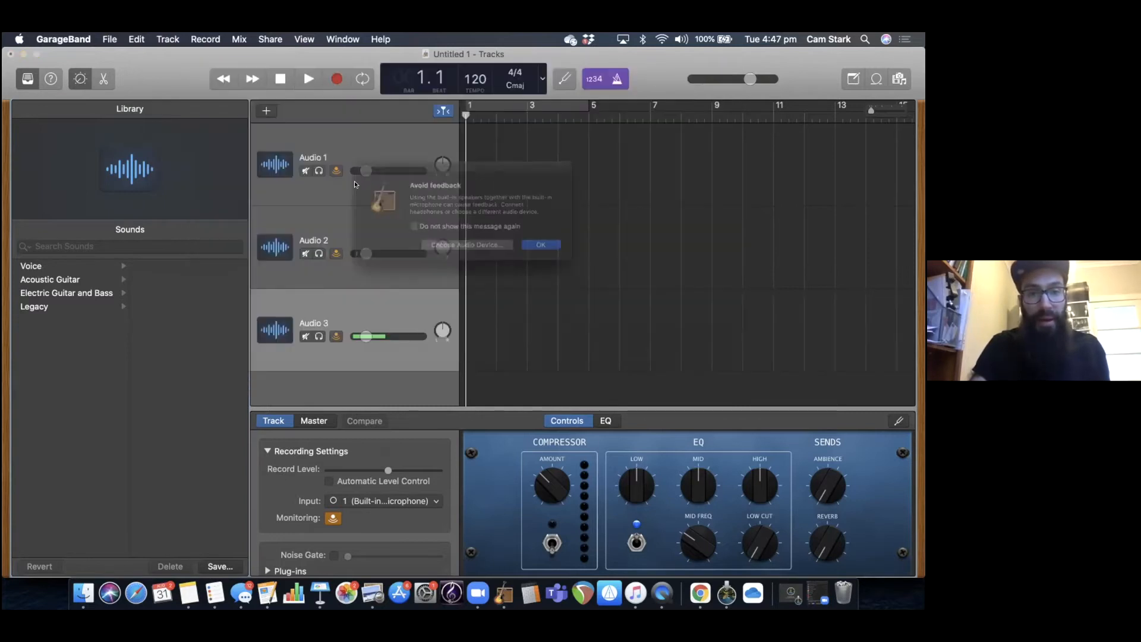
pyautogui.click(553, 253)
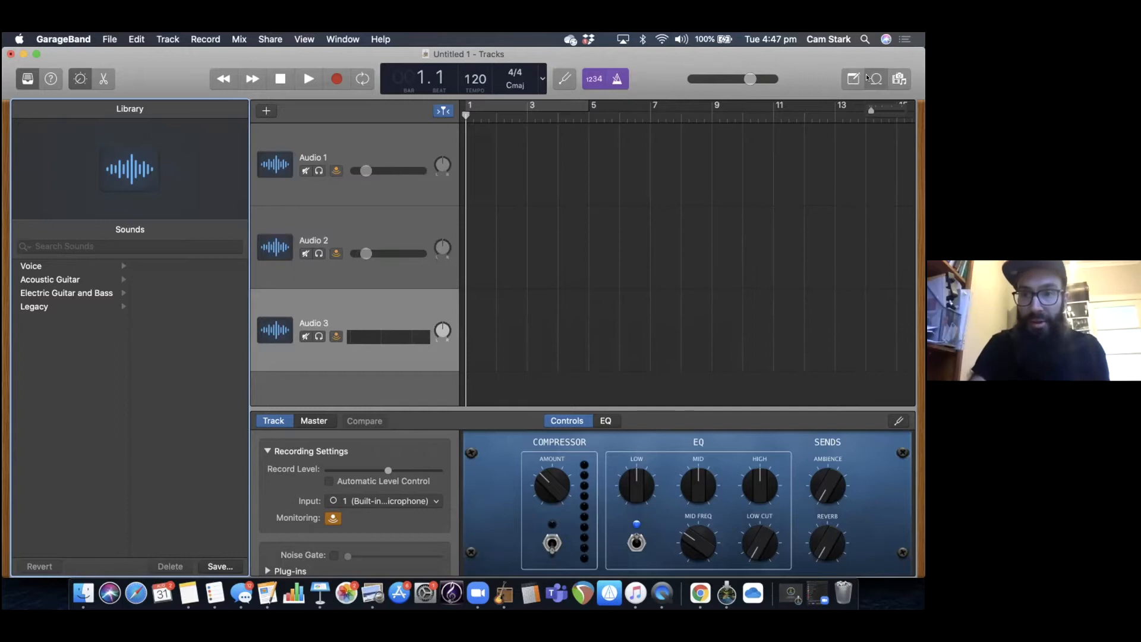
# Open the loop browser, keep the loop packs at All Genres, and filter the loops by the All Drums instrument.
pyautogui.click(874, 79)
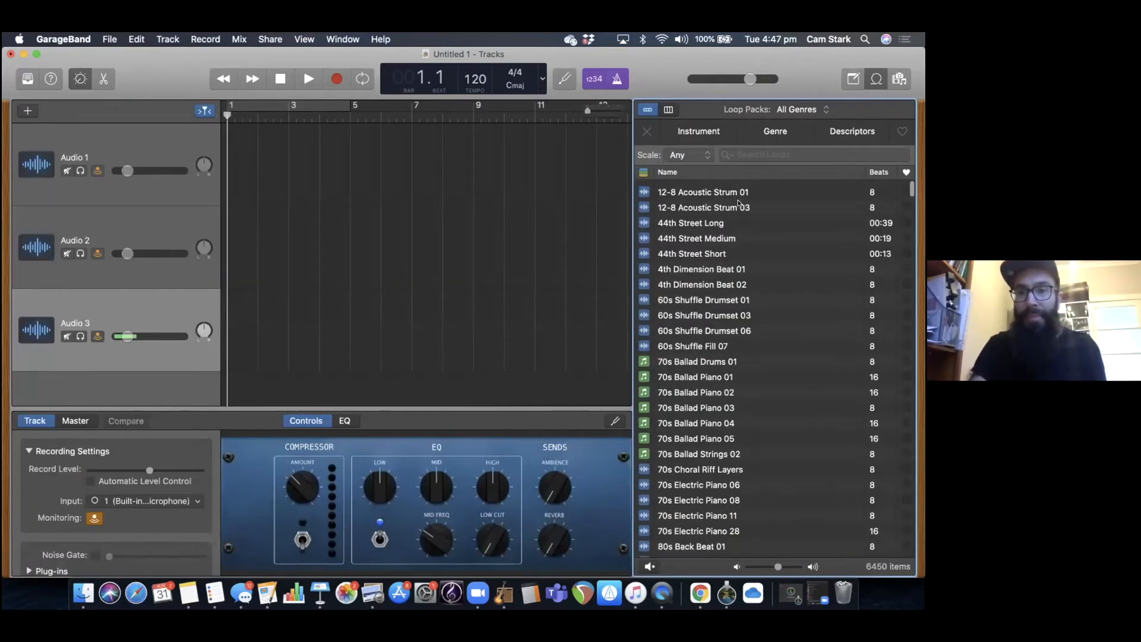
pyautogui.scroll(-5, 738, 203)
pyautogui.scroll(5, 737, 171)
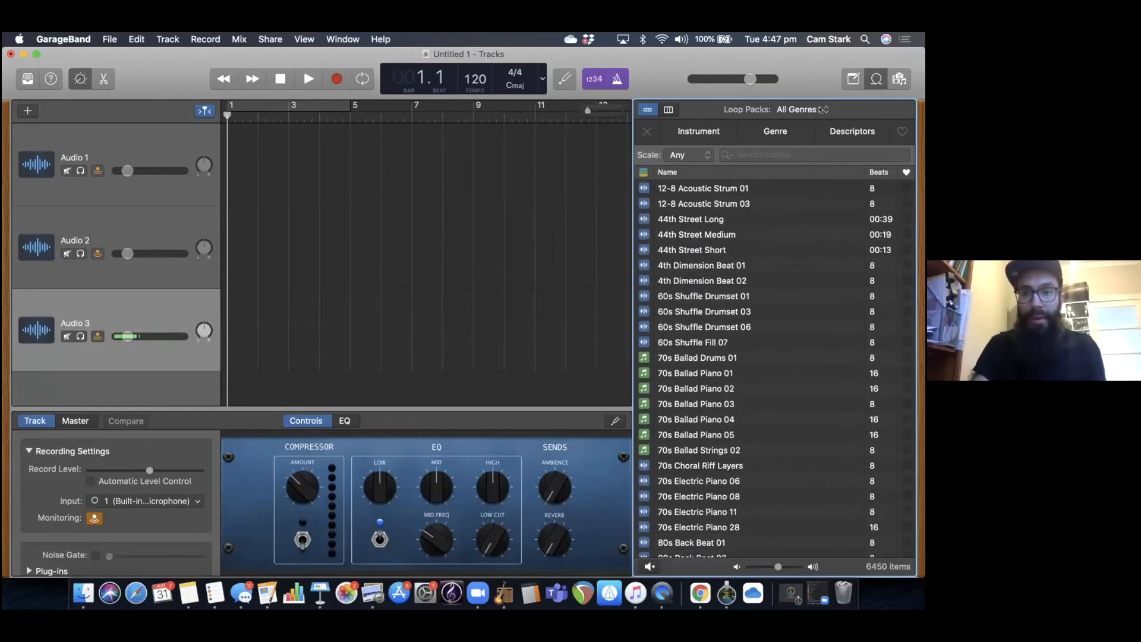
pyautogui.click(820, 109)
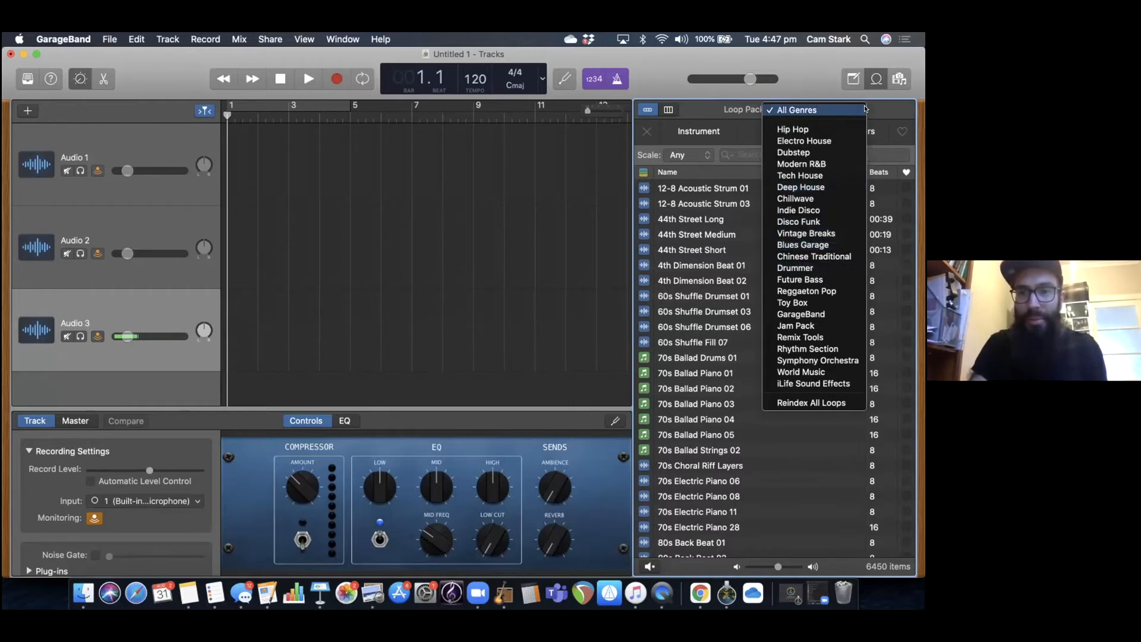
pyautogui.click(865, 109)
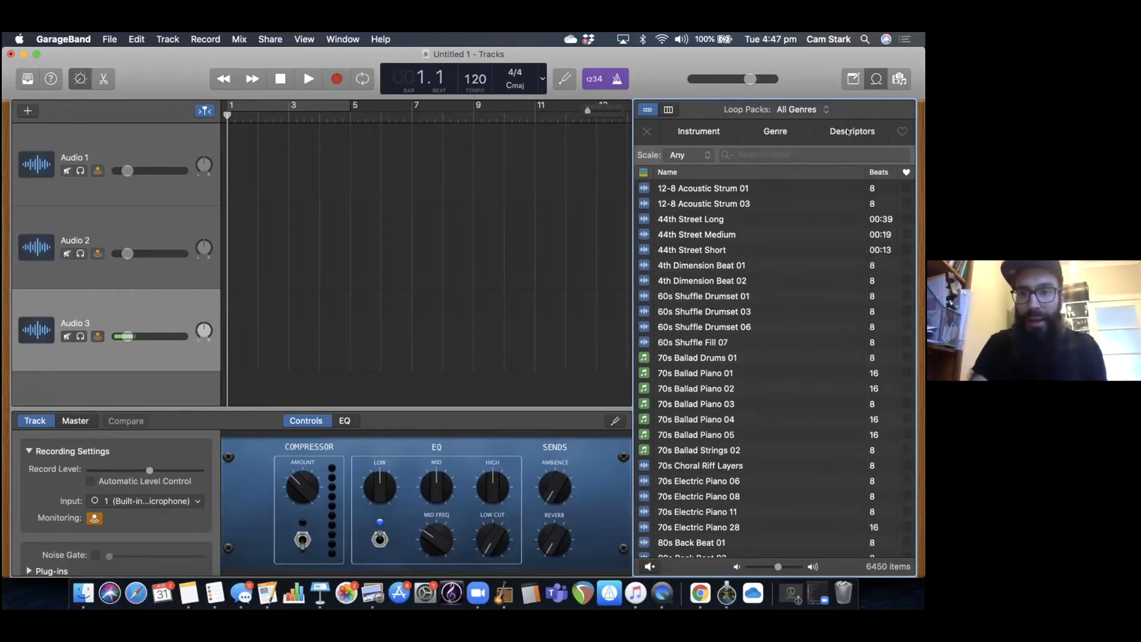
pyautogui.click(685, 132)
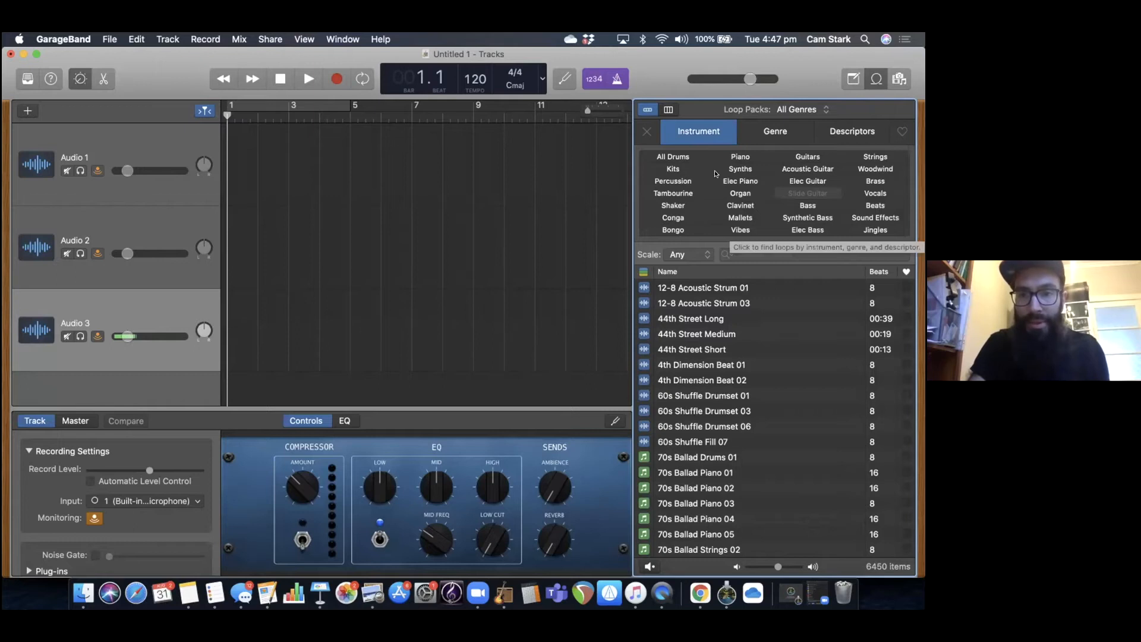
pyautogui.click(690, 157)
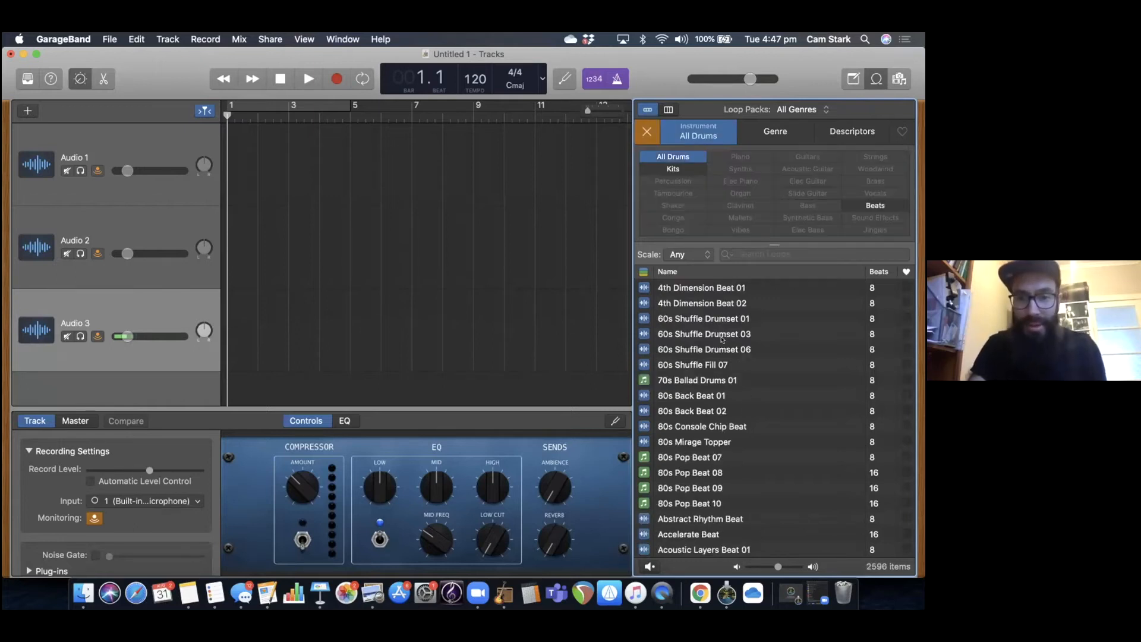
# Preview several drum loops, including Arcade Summer Beat 03, 60s Shuffle Drumset 06, 4th Dimension Beat 02 and 80s Back Beat 01.
pyautogui.scroll(-10, 724, 350)
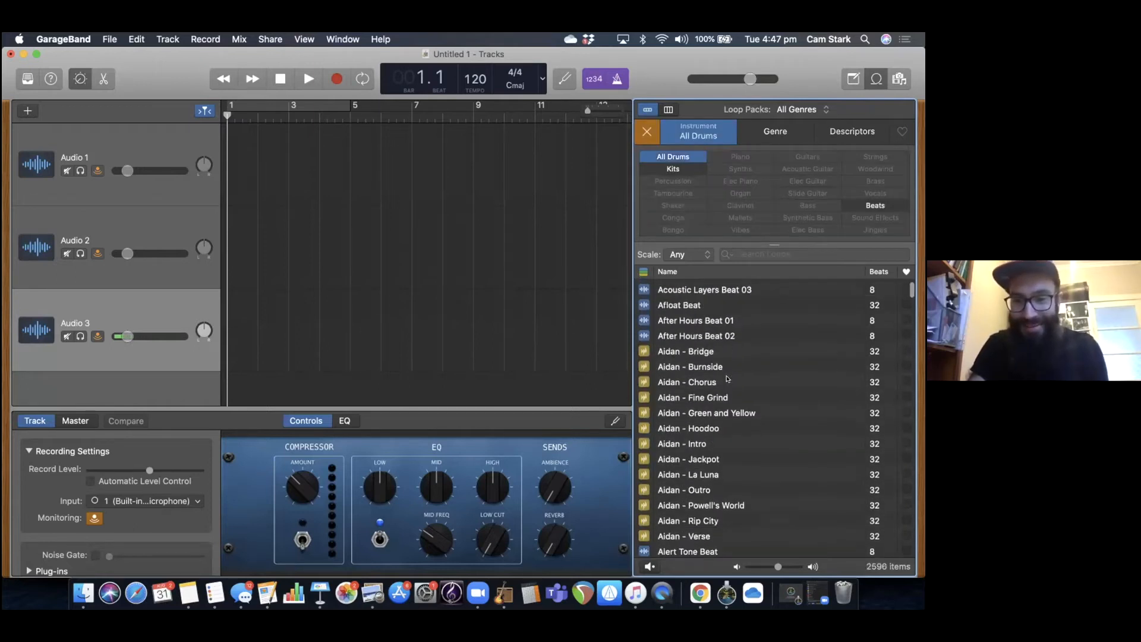
pyautogui.scroll(-15, 716, 470)
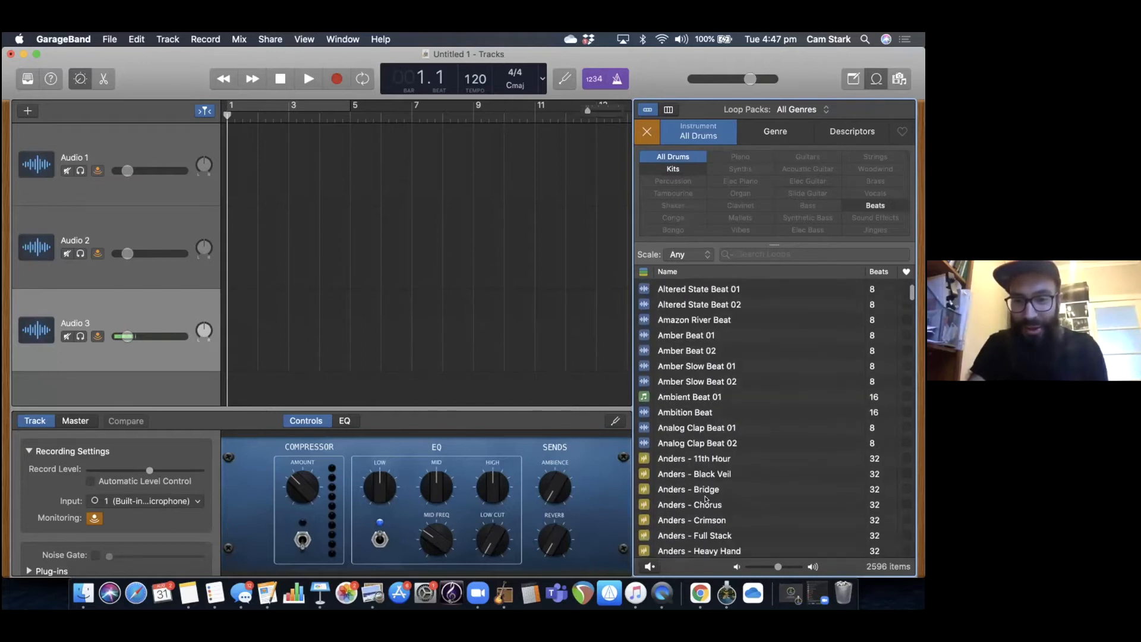
pyautogui.scroll(-20, 706, 499)
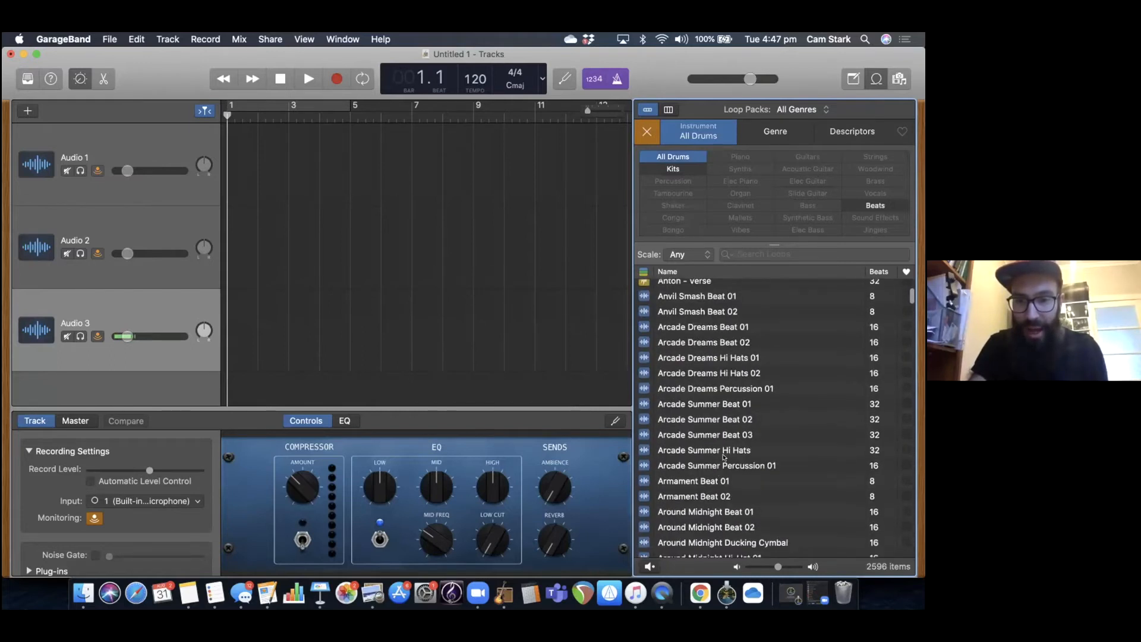
pyautogui.scroll(-2, 724, 457)
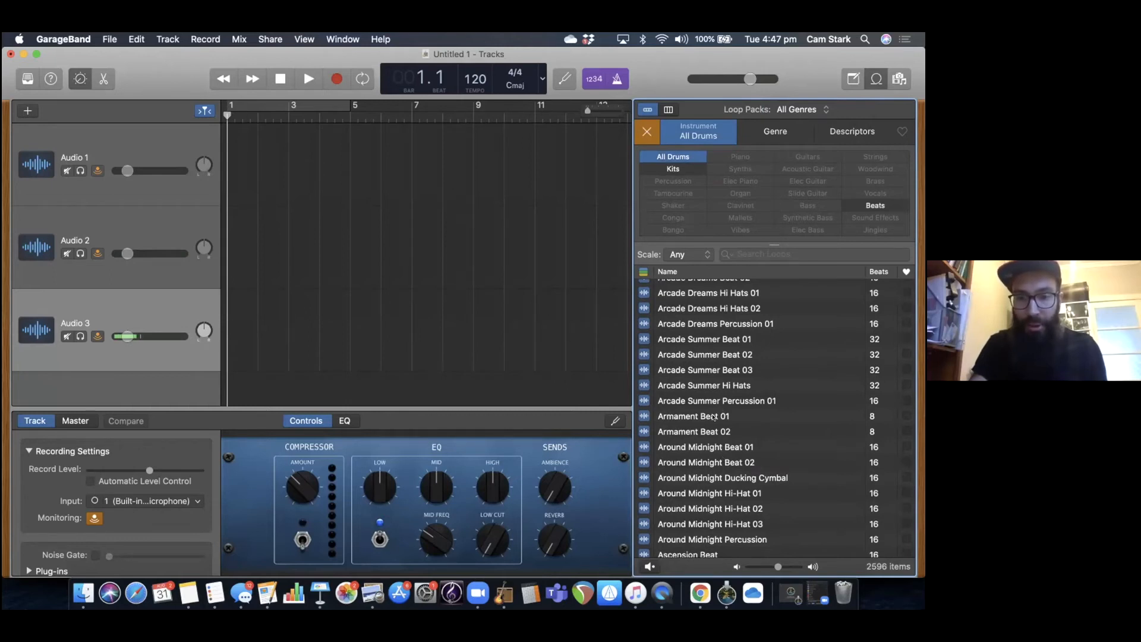
pyautogui.click(717, 367)
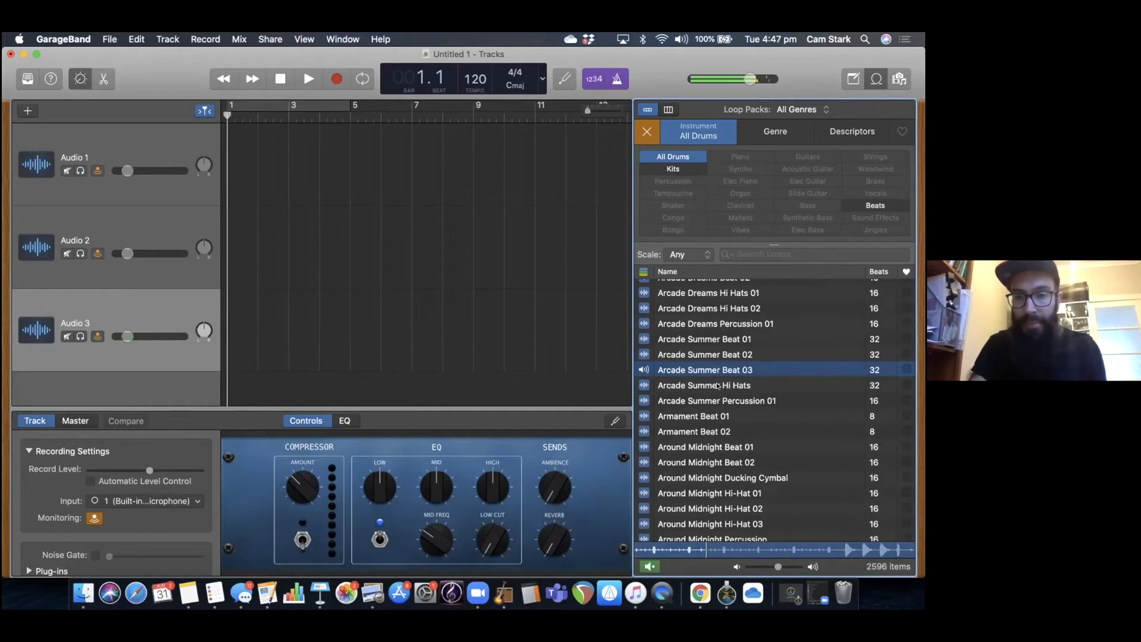
pyautogui.click(719, 385)
pyautogui.scroll(15, 719, 385)
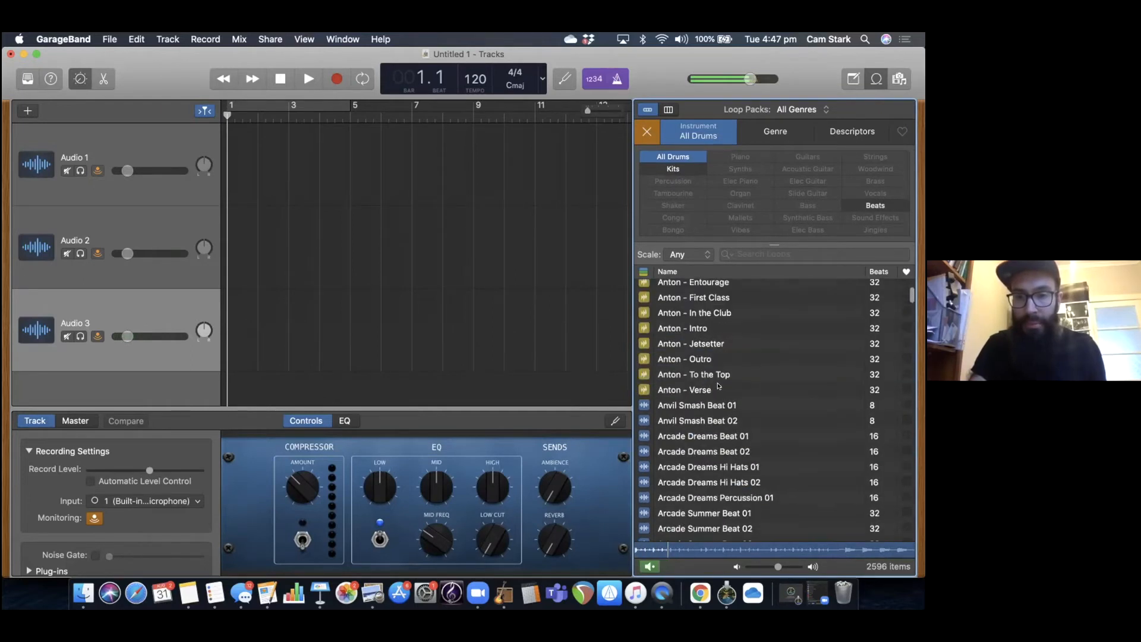
pyautogui.scroll(10, 718, 386)
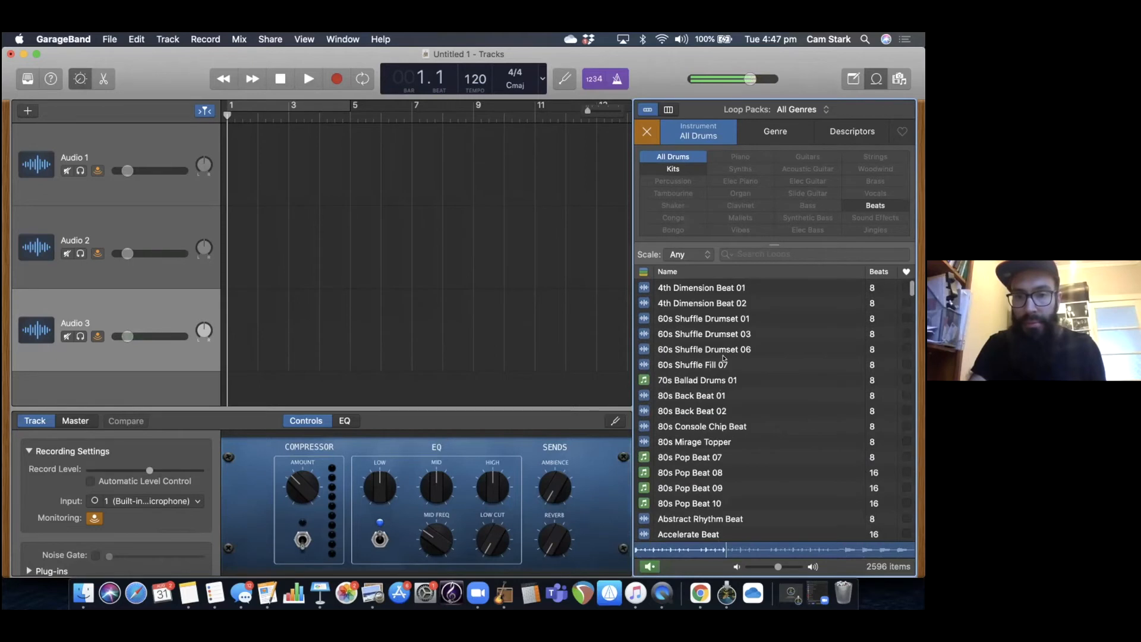
pyautogui.click(727, 342)
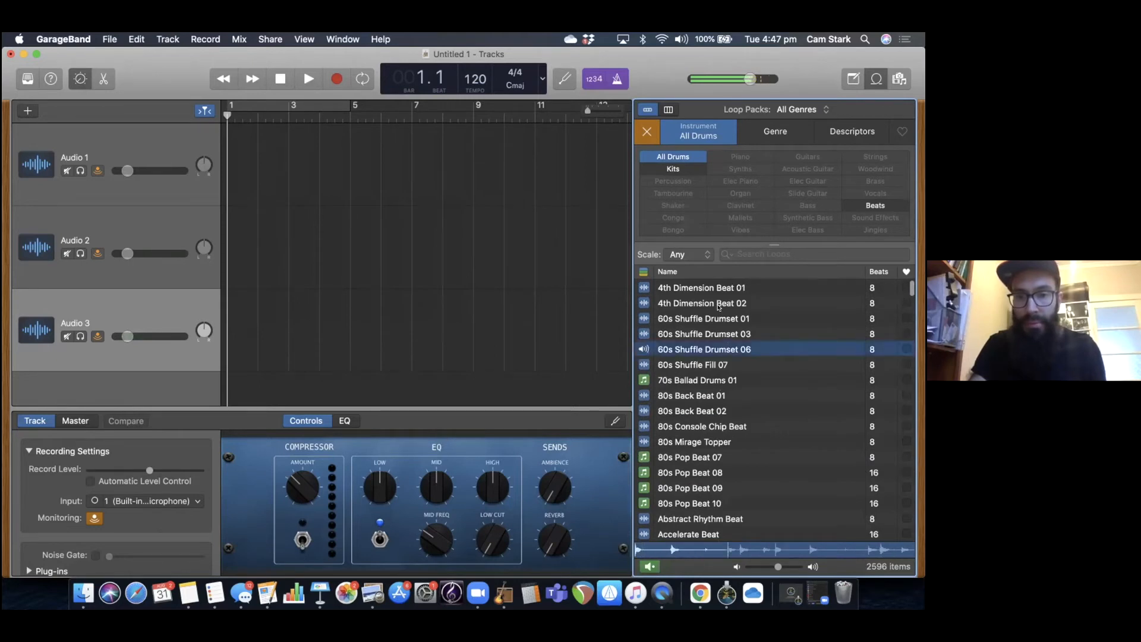
pyautogui.click(718, 305)
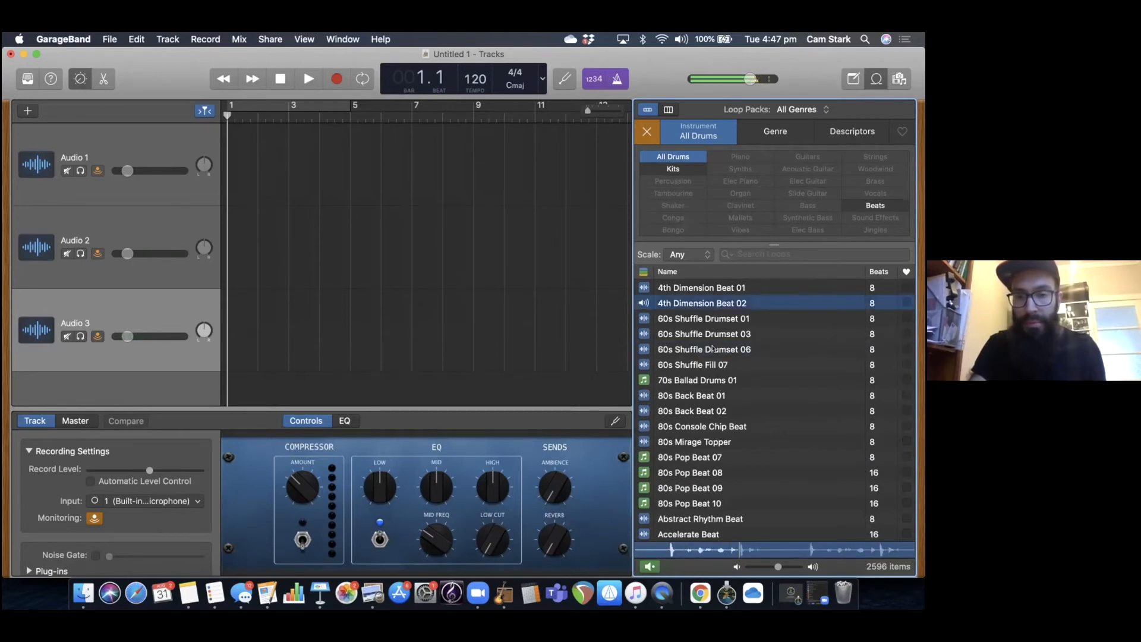
pyautogui.click(705, 397)
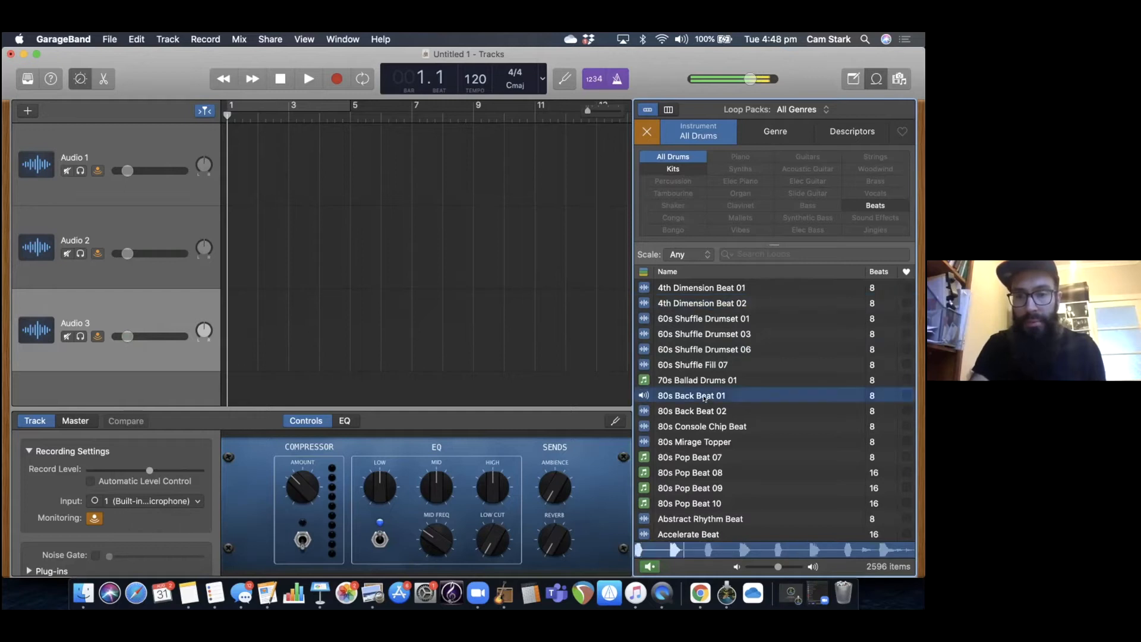
# Stop the loop preview and playback, and place the 80s Back Beat 01 loop on the first audio track at bar 1.
pyautogui.press('super+space')
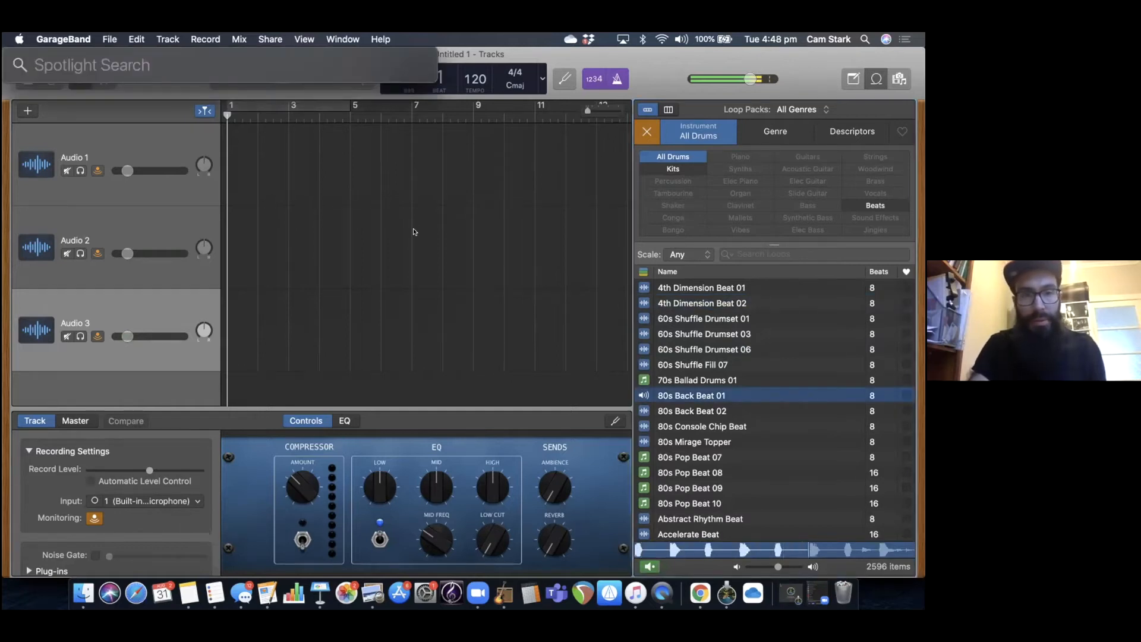
pyautogui.press('Escape')
pyautogui.click(651, 369)
pyautogui.press('space')
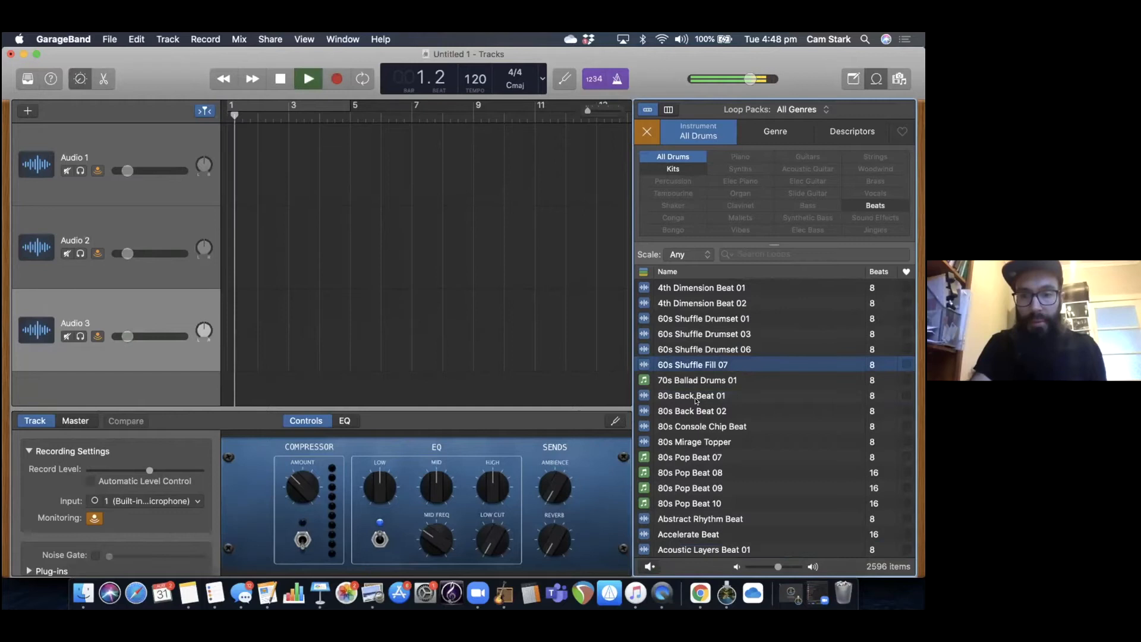
pyautogui.click(696, 400)
pyautogui.press('space')
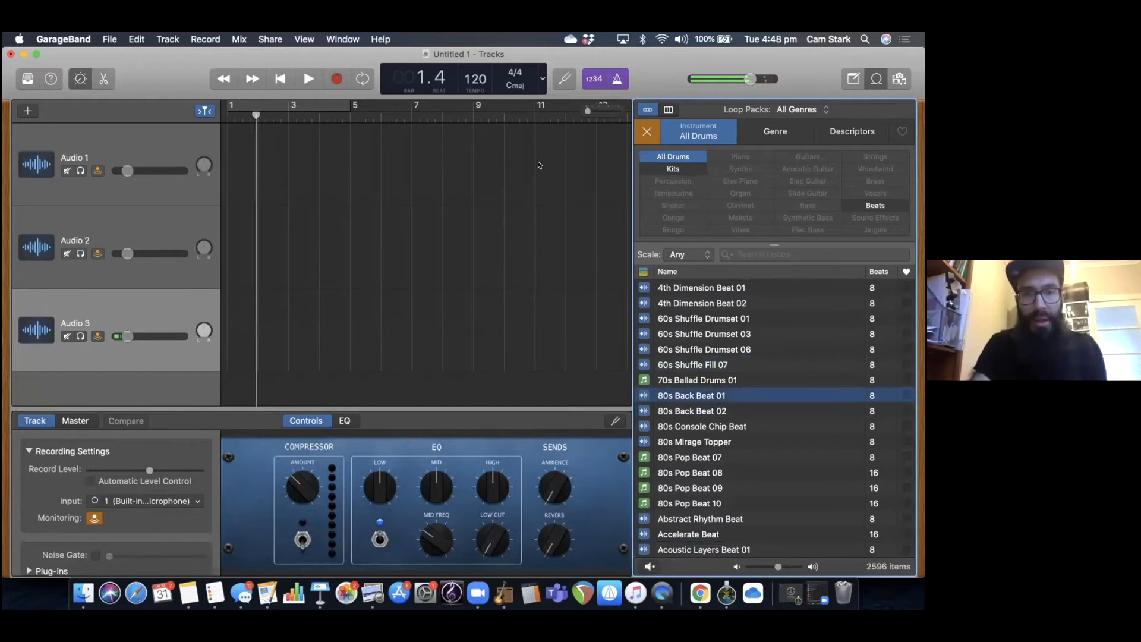
pyautogui.moveTo(677, 391); pyautogui.dragTo(291, 169)
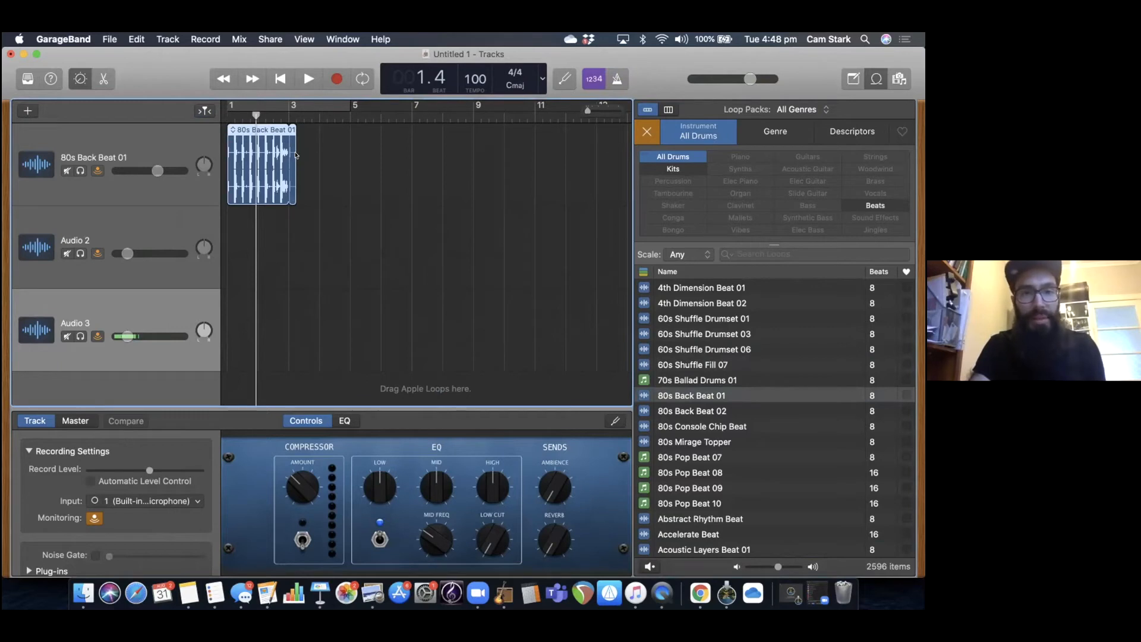
# Loop the 80s Back Beat 01 region out to bar 9, adjusting its end with Snap to Grid off before turning snapping back on.
pyautogui.moveTo(288, 152); pyautogui.dragTo(466, 173)
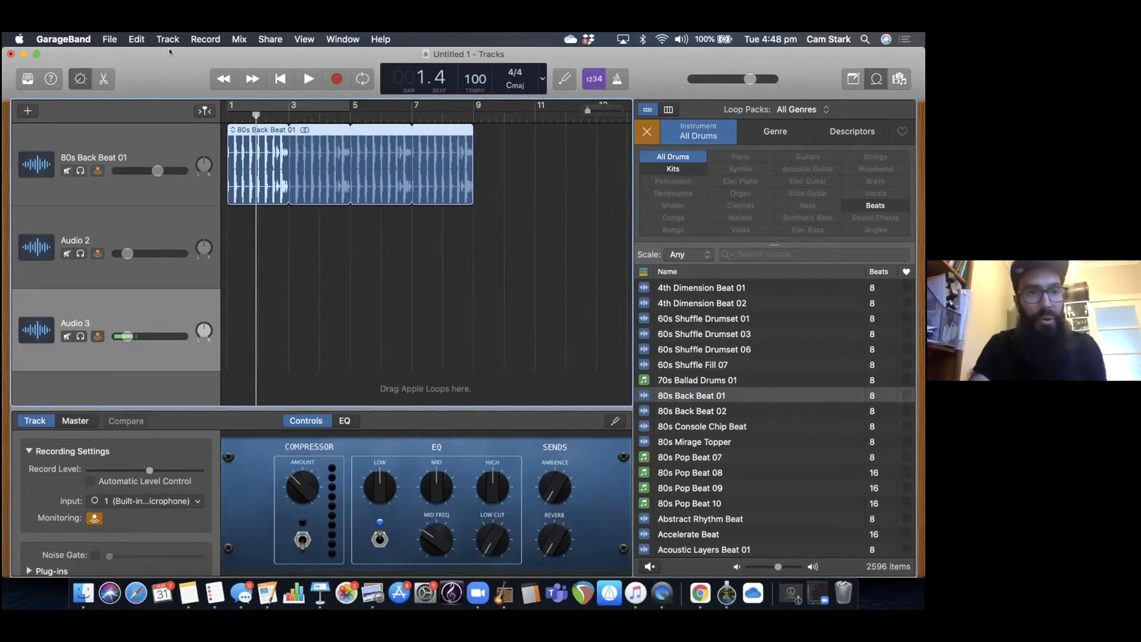
pyautogui.click(136, 39)
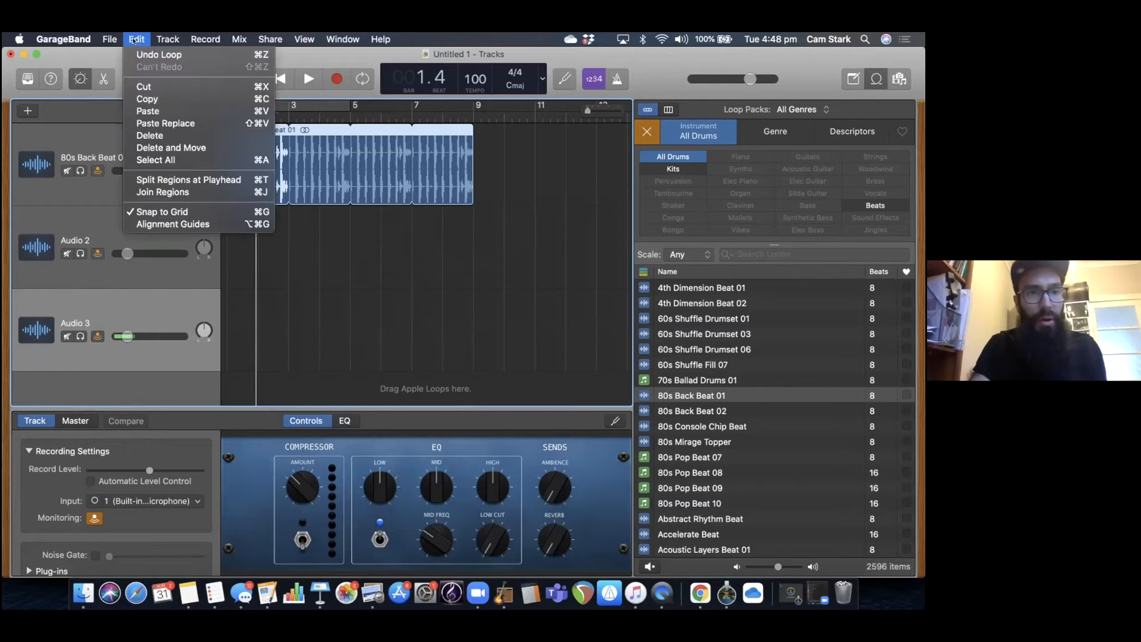
pyautogui.click(189, 212)
pyautogui.moveTo(468, 173); pyautogui.dragTo(467, 172)
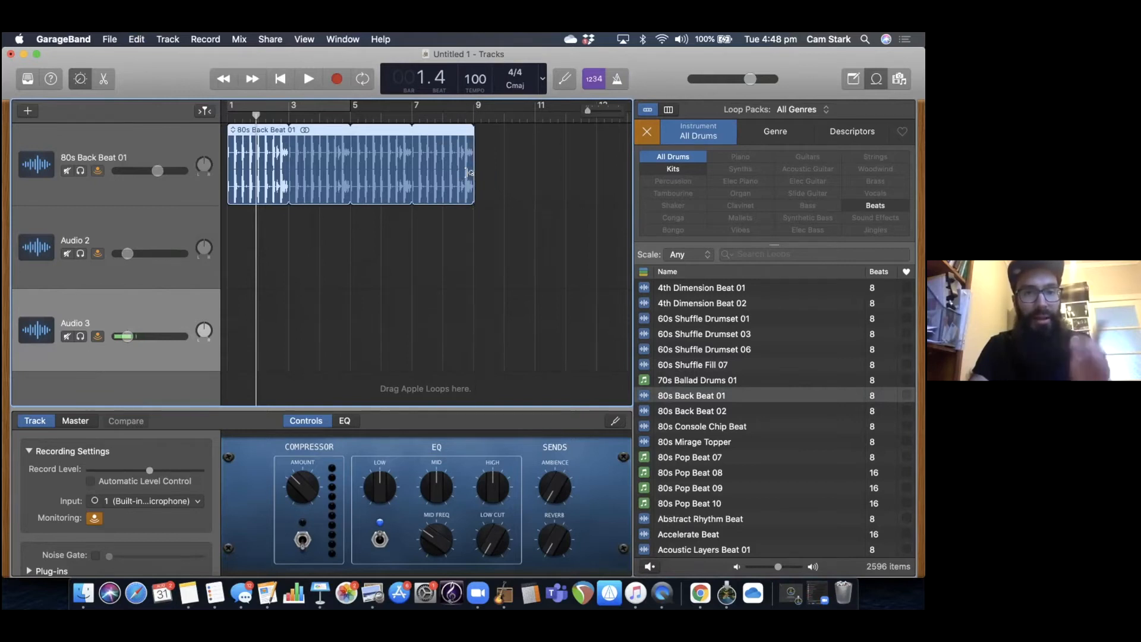
pyautogui.click(148, 38)
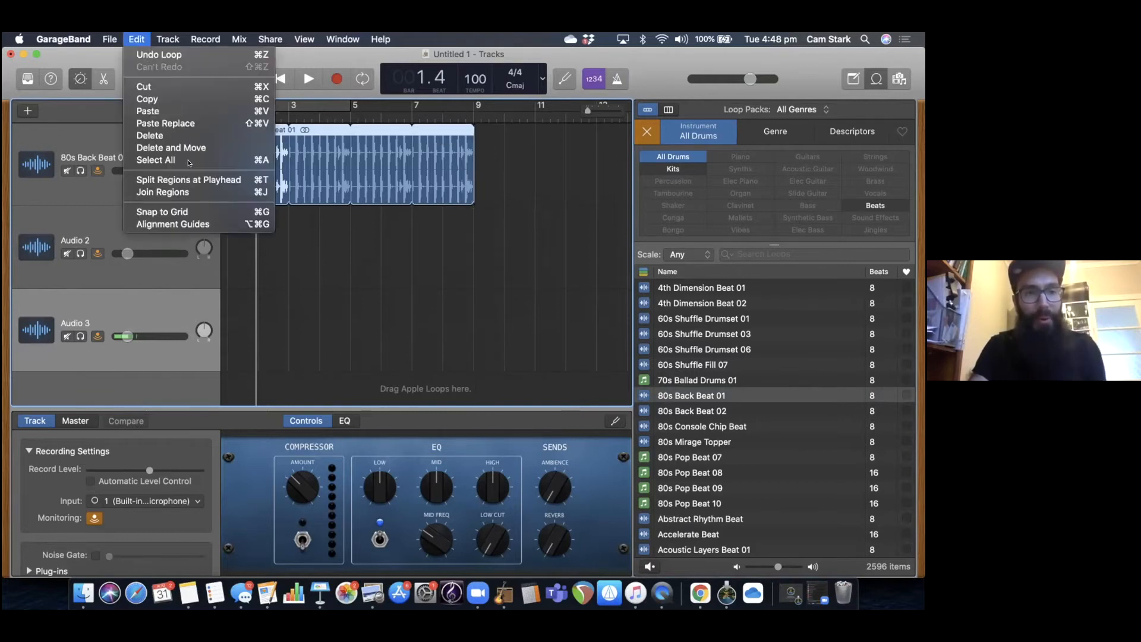
pyautogui.click(189, 208)
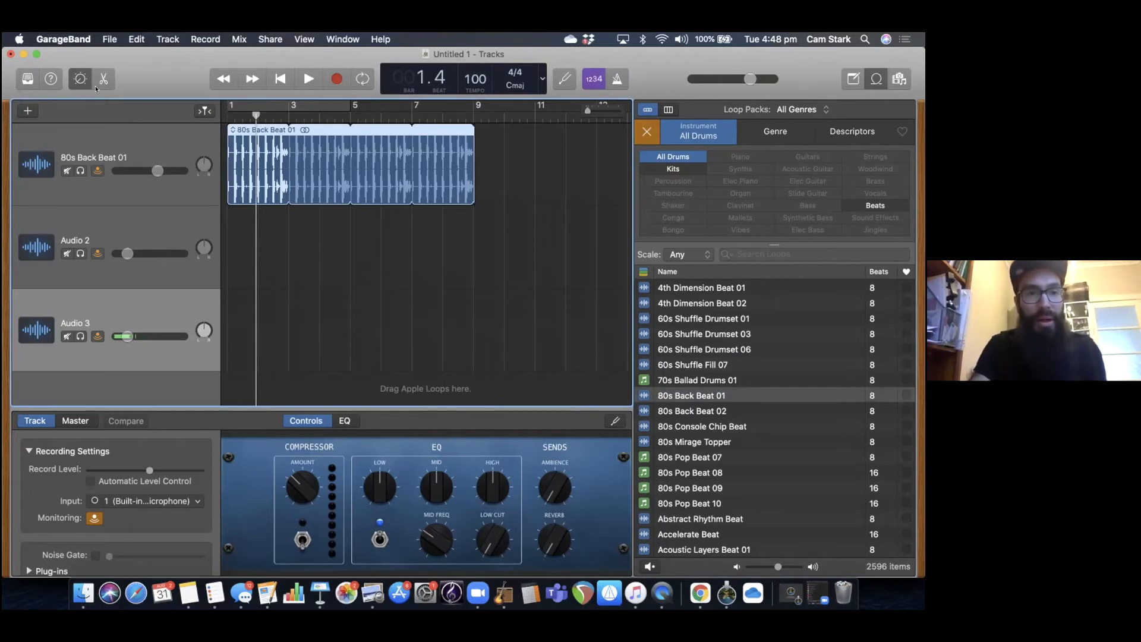
# Set the project tempo to 112 and briefly play the drum loop at that speed.
pyautogui.moveTo(141, 78); pyautogui.dragTo(139, 127)
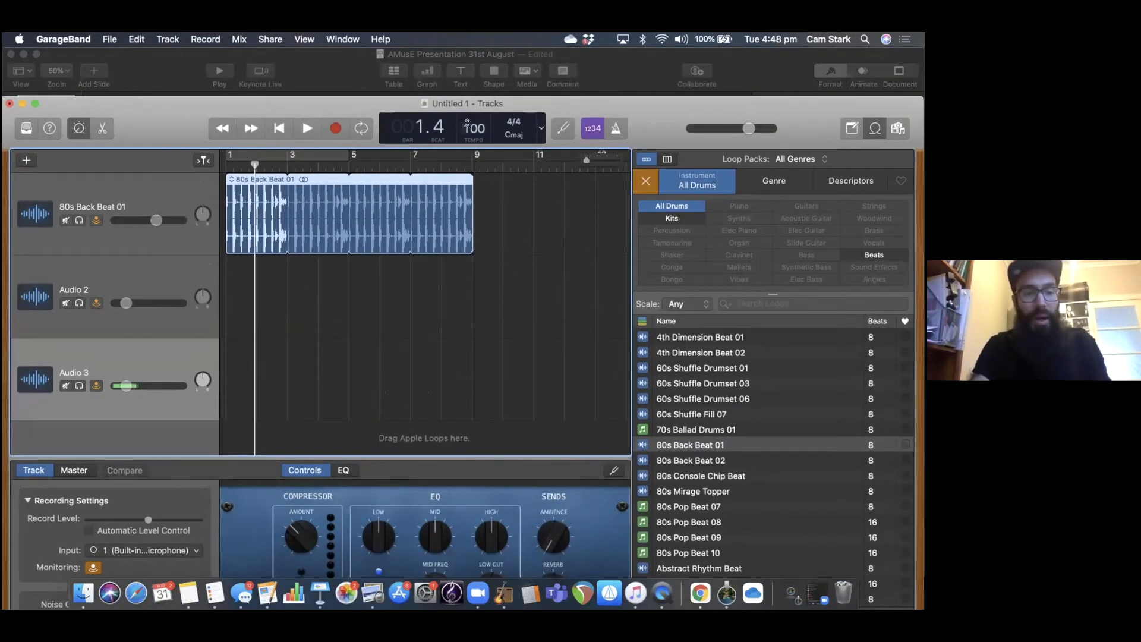
pyautogui.press('Up')
pyautogui.press('Up')
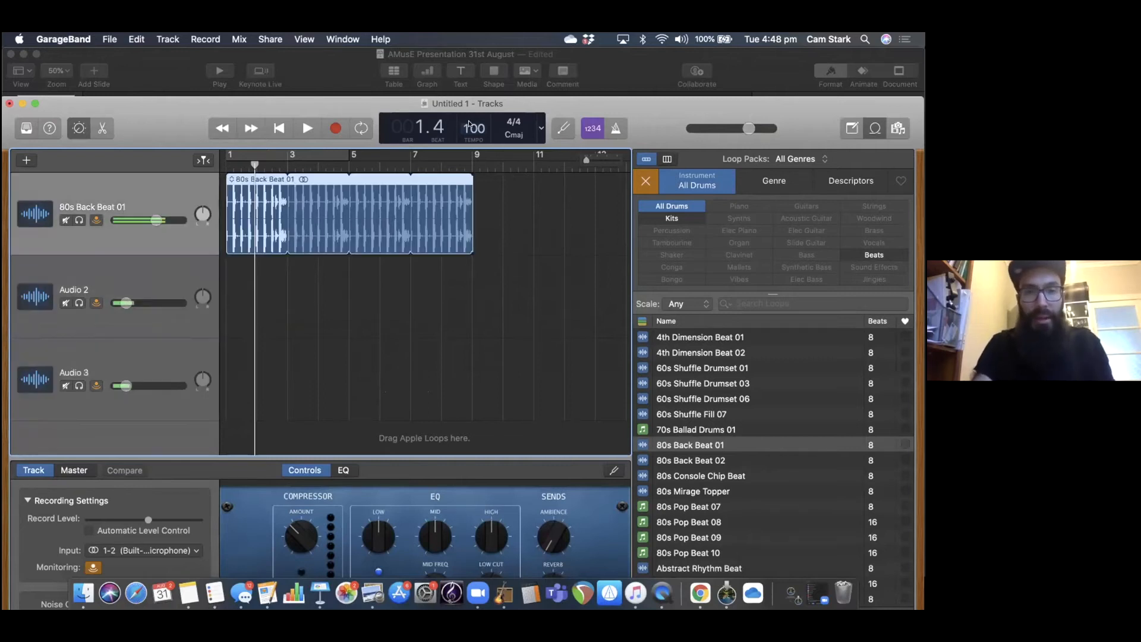
pyautogui.doubleClick(469, 124)
pyautogui.click(469, 123)
pyautogui.write('12')
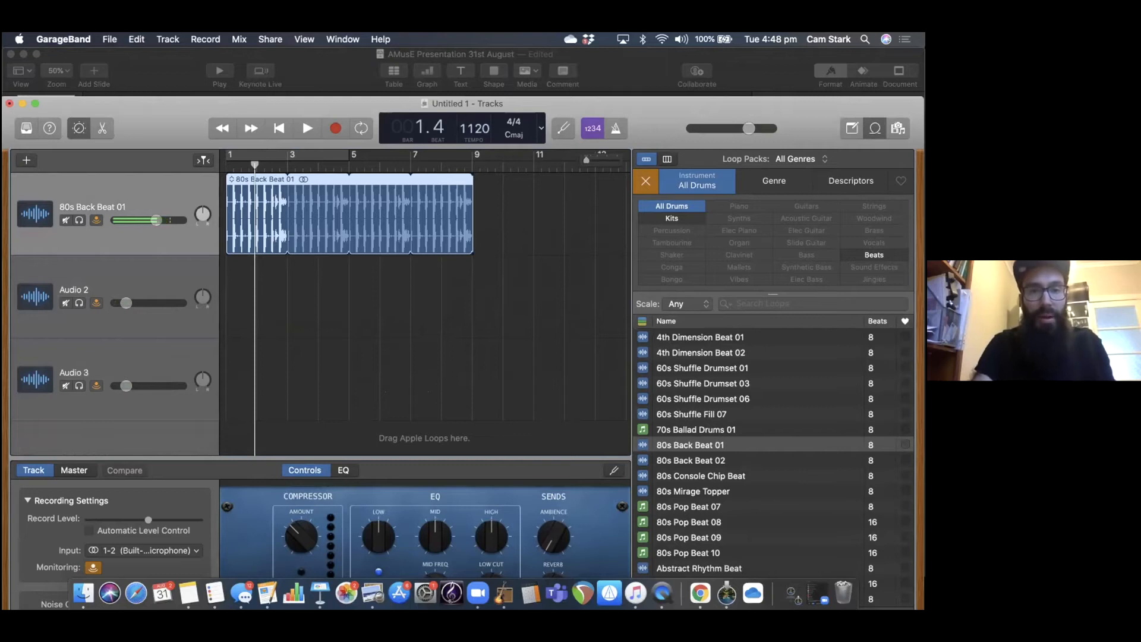
pyautogui.press('BackSpace')
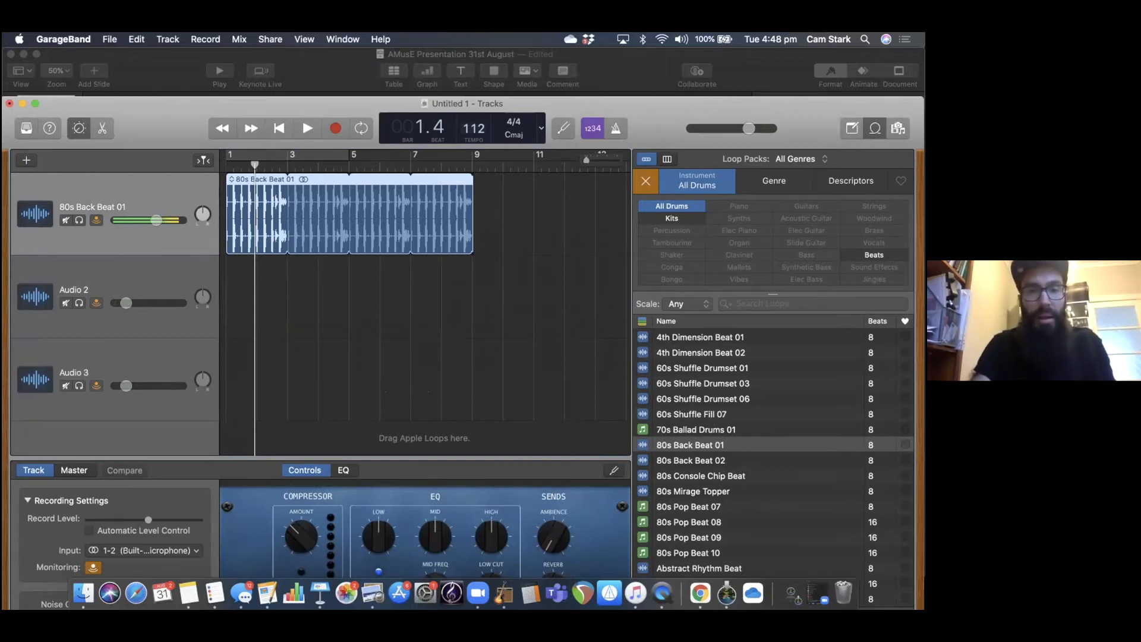
pyautogui.click(305, 129)
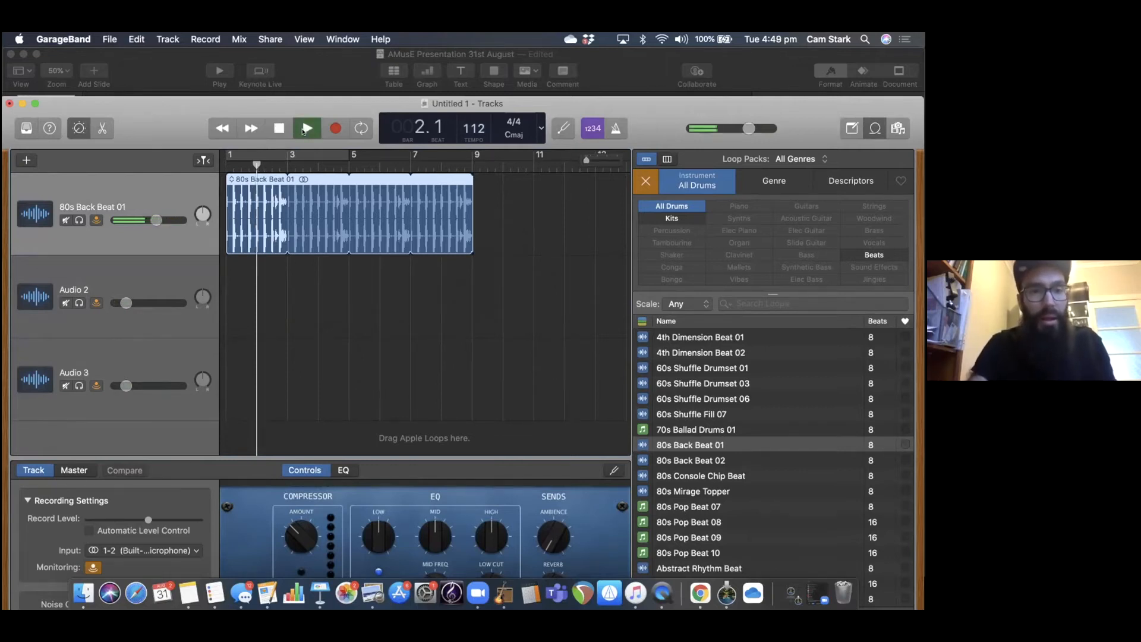
pyautogui.click(305, 130)
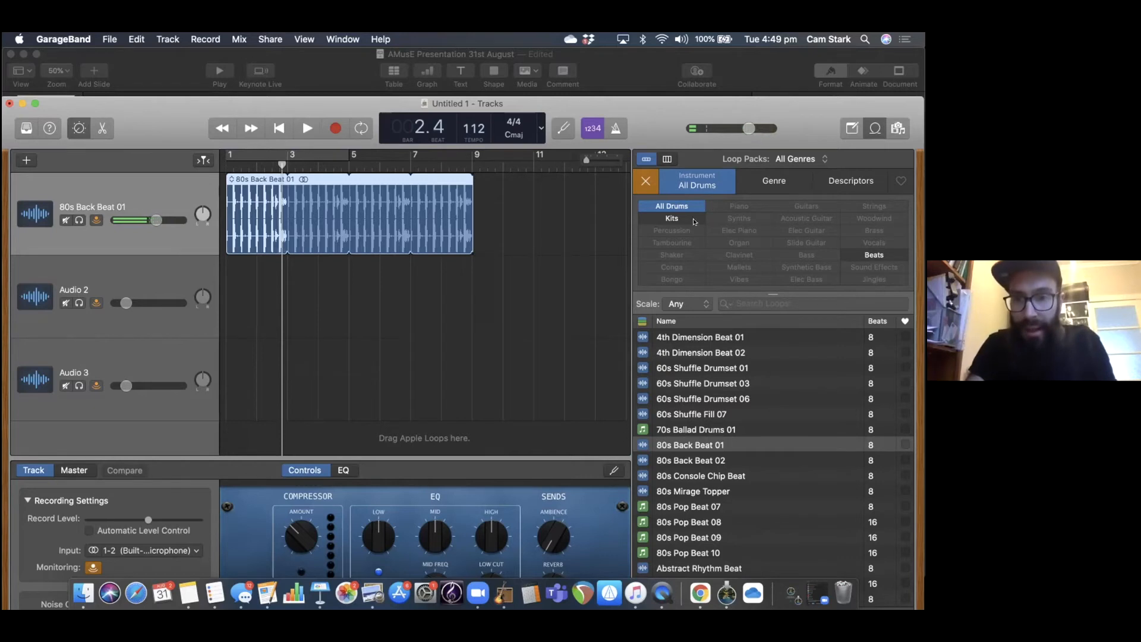
# Replace the All Drums filter with Bass and preview bass loops, including Alpha Matrix Bass, Afloat Sub Bass, Analog Kid Bass and Back Alley Bass.
pyautogui.click(645, 184)
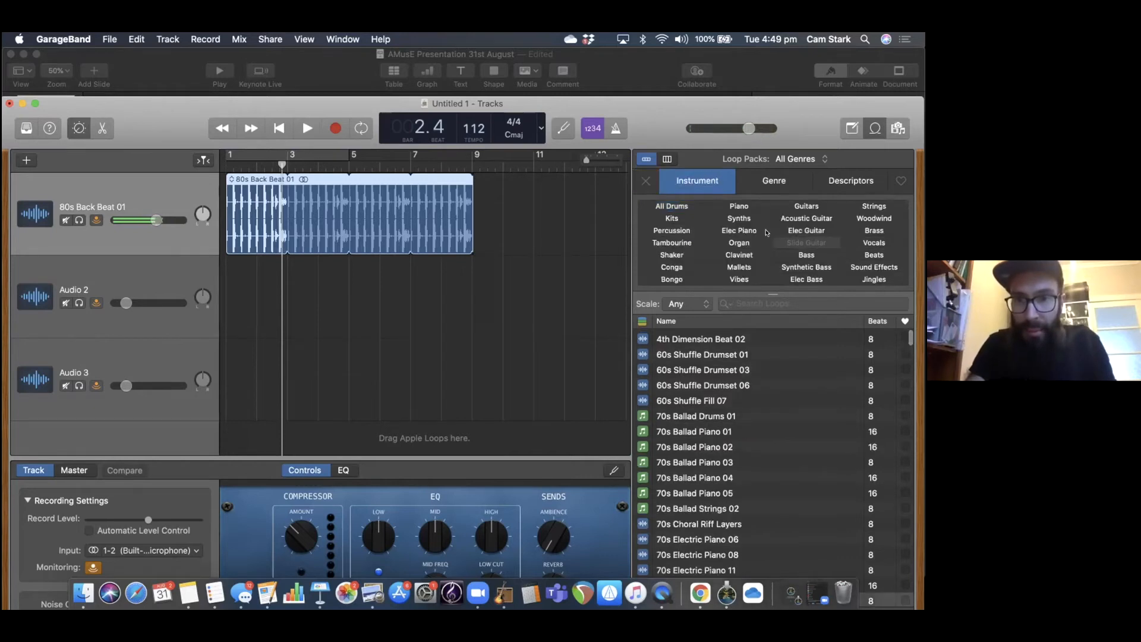
pyautogui.click(815, 255)
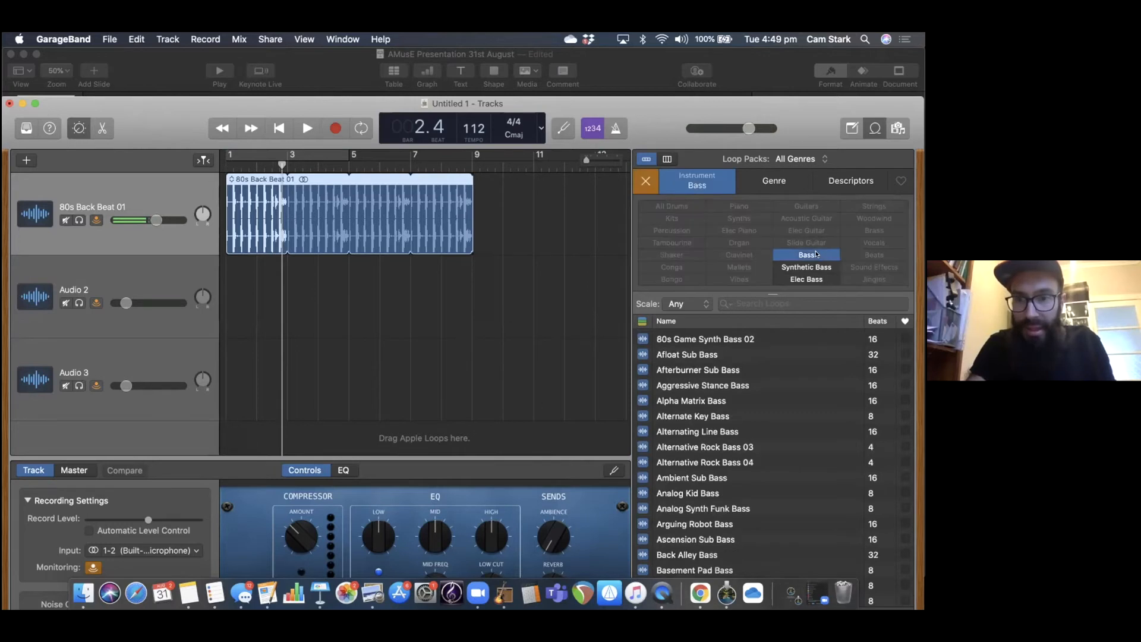
pyautogui.click(734, 399)
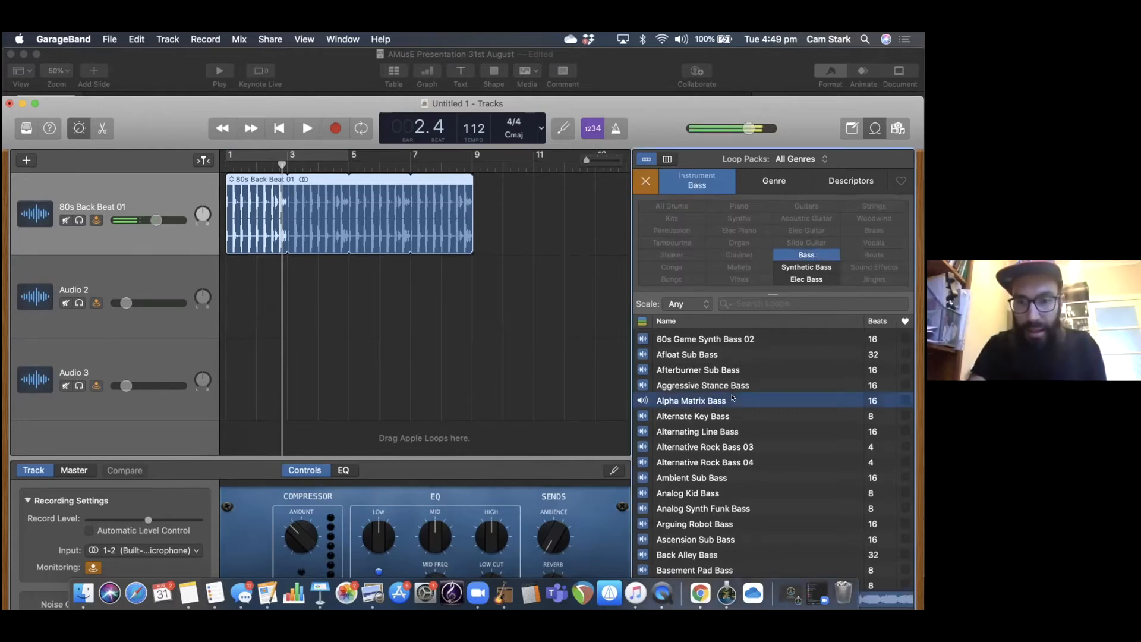
pyautogui.click(733, 409)
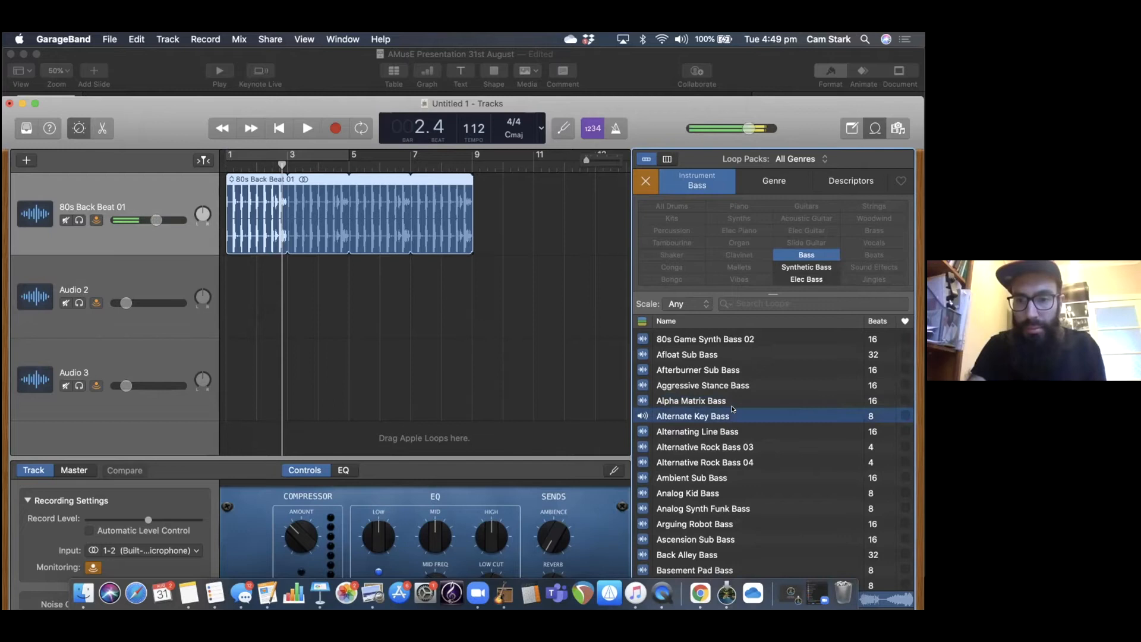
pyautogui.click(725, 355)
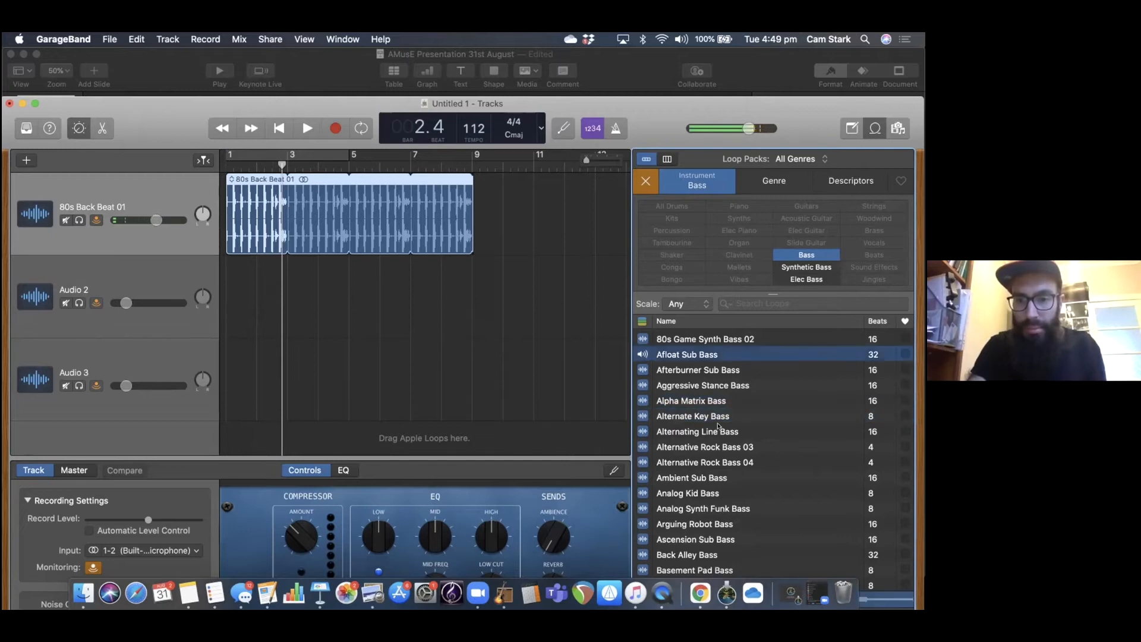
pyautogui.click(717, 491)
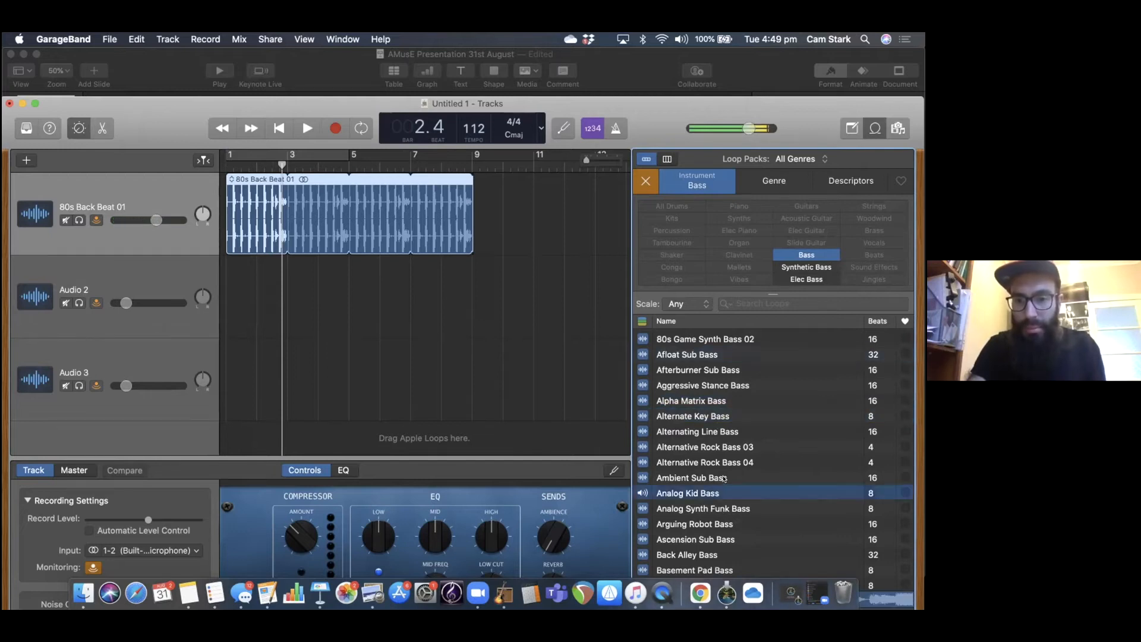
pyautogui.click(725, 478)
pyautogui.scroll(-3, 725, 482)
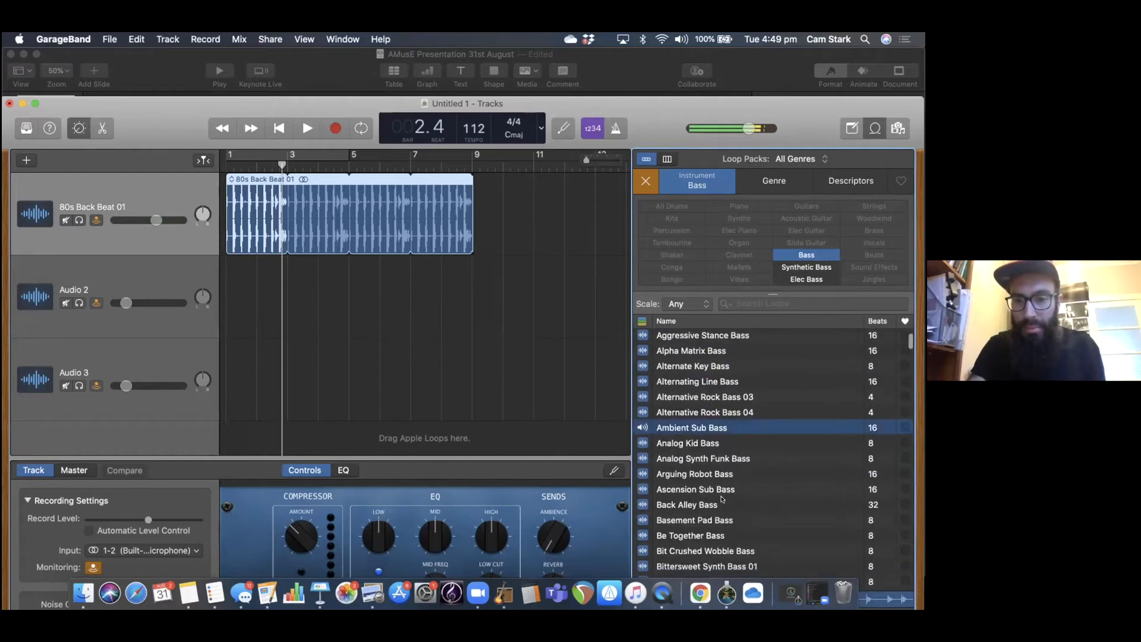
pyautogui.click(722, 501)
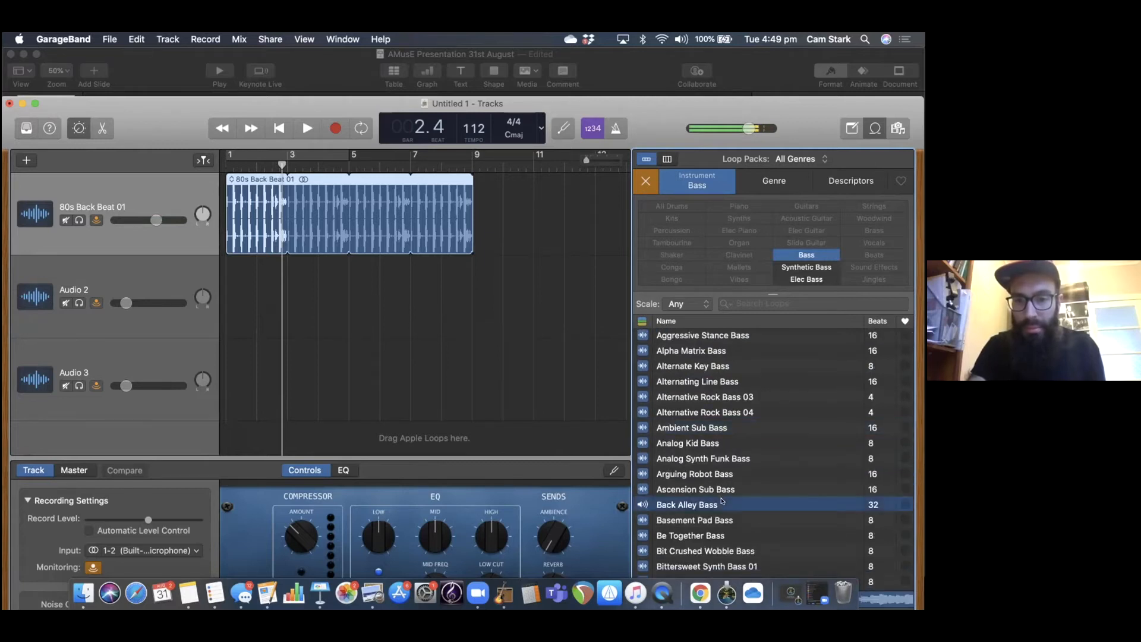
# Place the Back Alley Bass loop on the second track at bar 3 and extend the drum region to bar 11.
pyautogui.moveTo(722, 501); pyautogui.dragTo(289, 298)
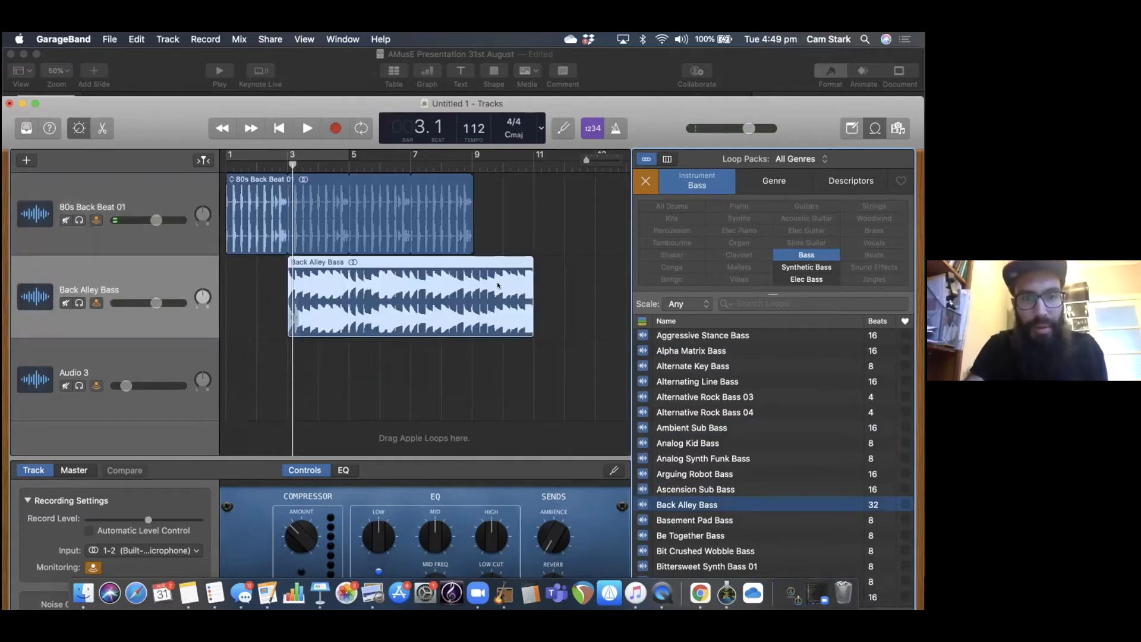
pyautogui.click(528, 289)
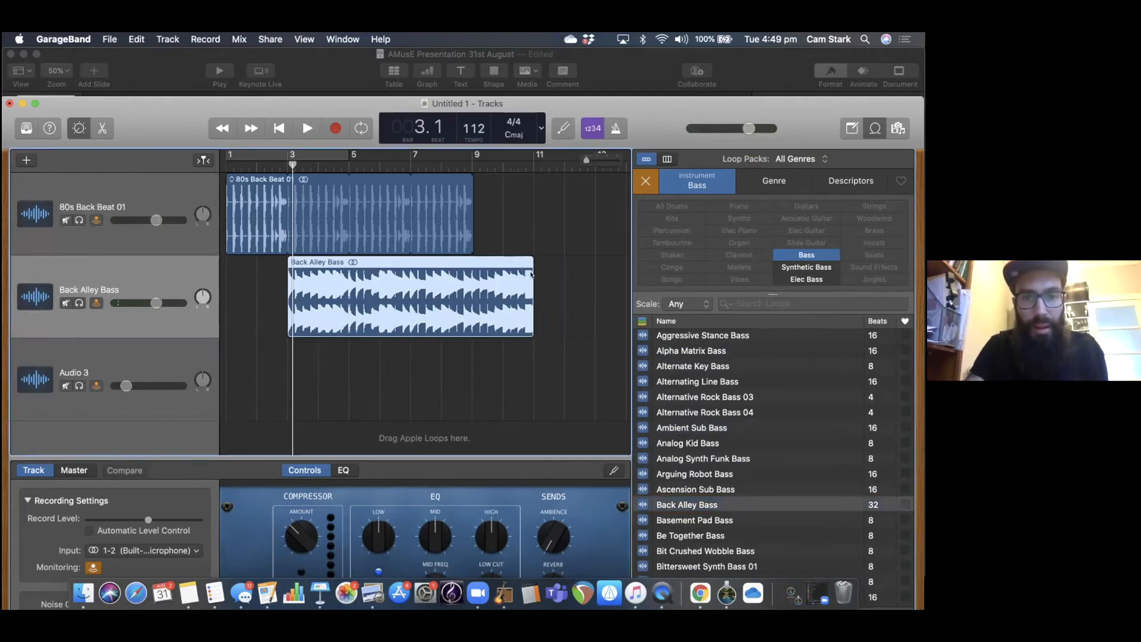
pyautogui.moveTo(528, 275); pyautogui.dragTo(467, 275)
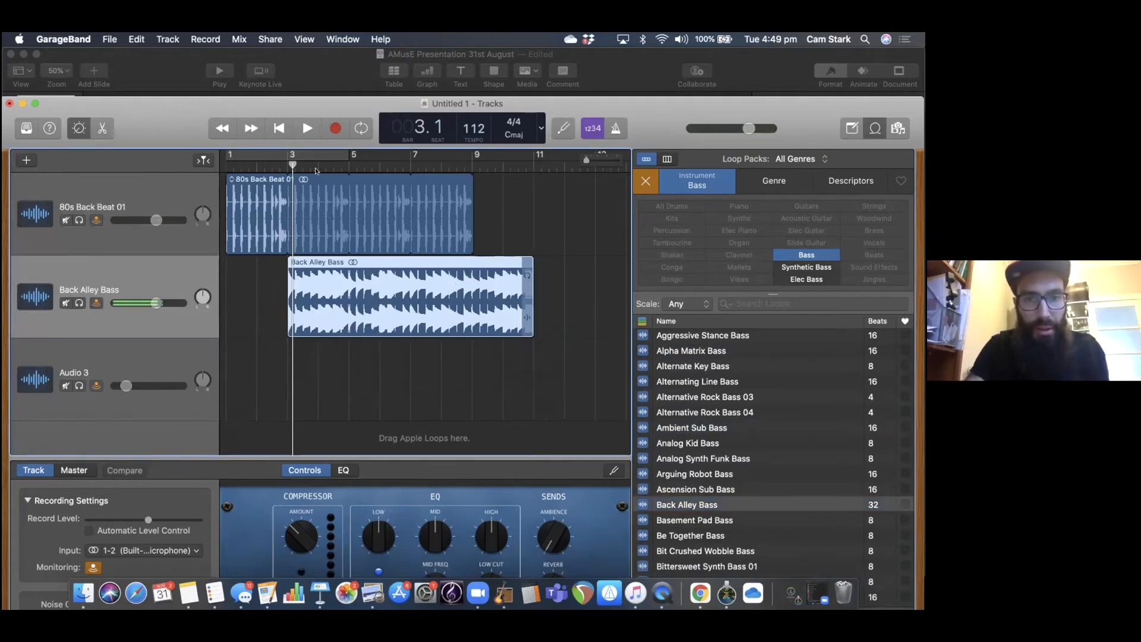
pyautogui.moveTo(465, 206); pyautogui.dragTo(526, 217)
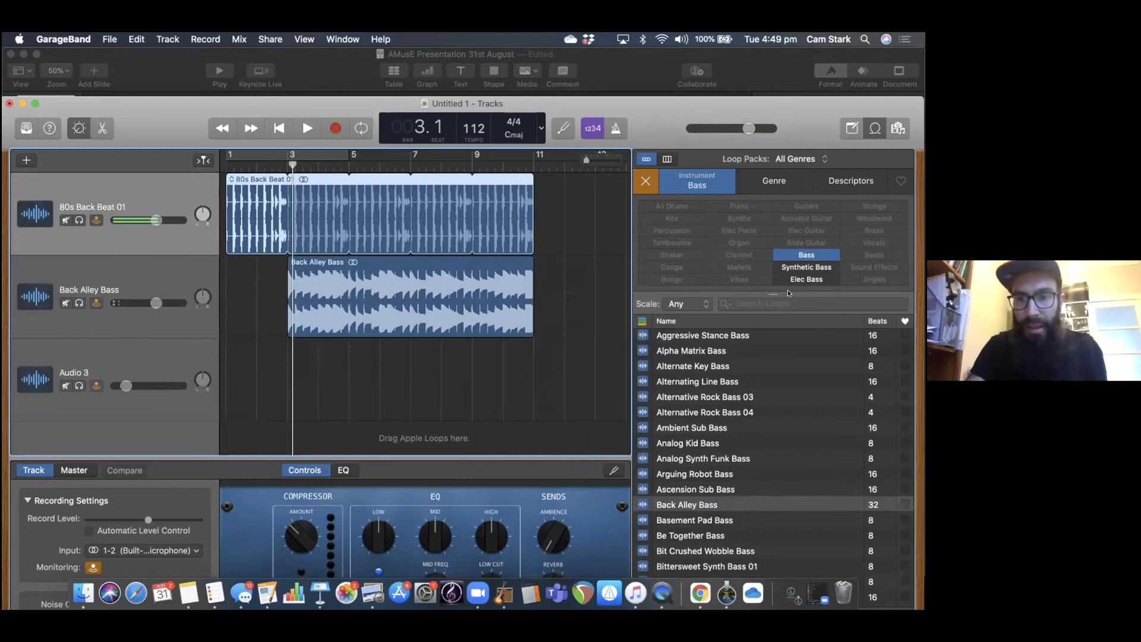
# Switch the loop filter to Acoustic Guitar and preview Spacious Guitar 01 and Strummed Acoustic 02, briefly playing the song with them.
pyautogui.click(647, 182)
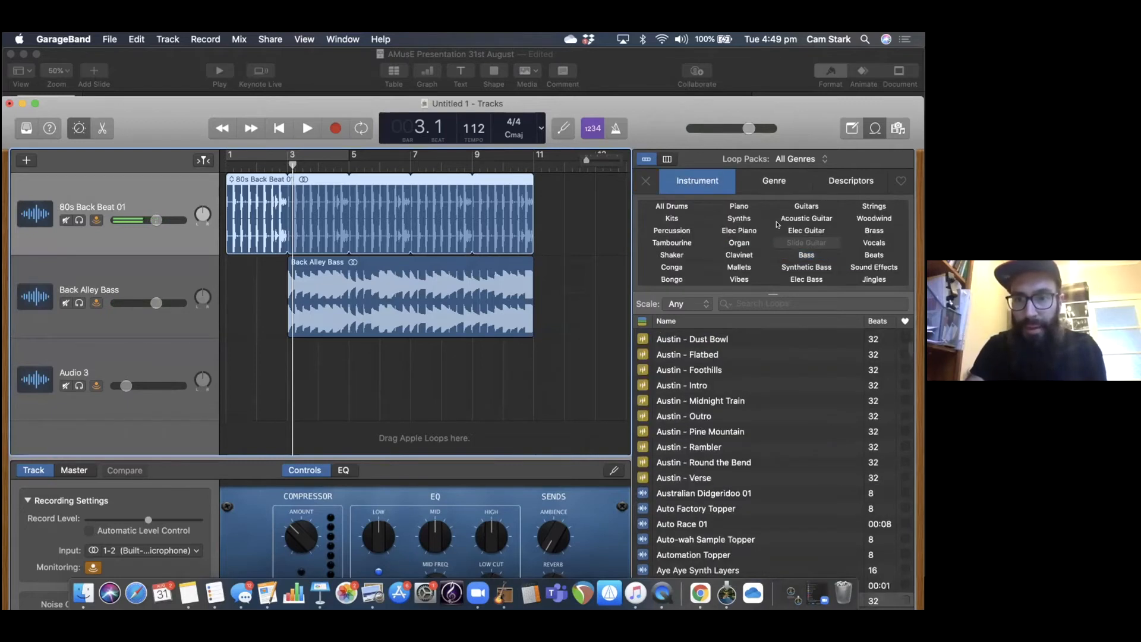
pyautogui.click(809, 218)
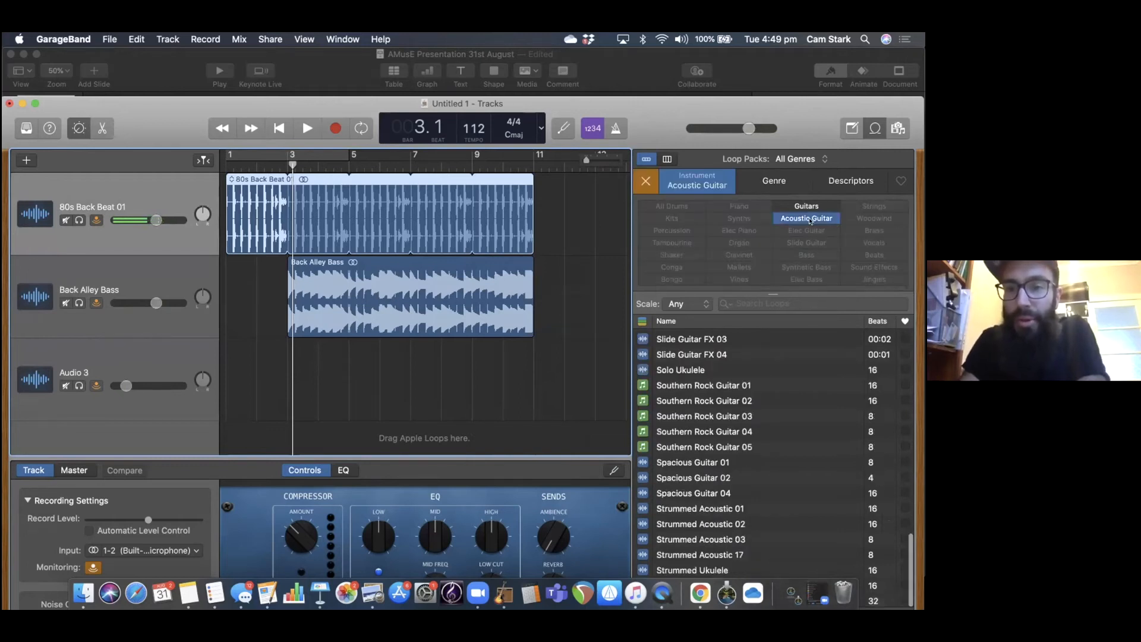
pyautogui.click(715, 465)
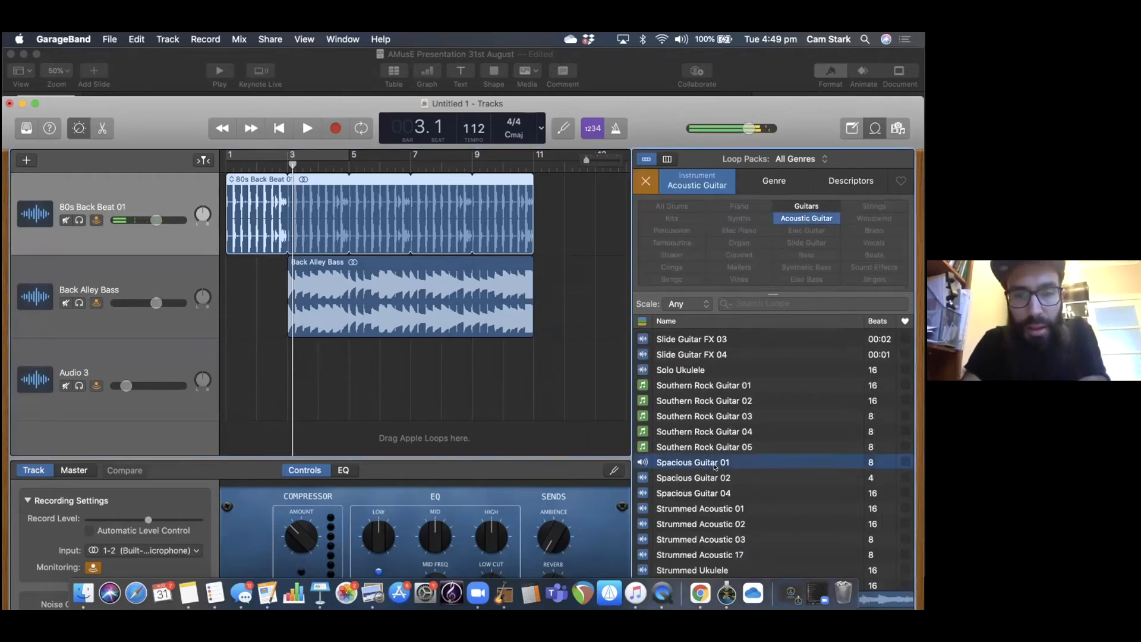
pyautogui.press('space')
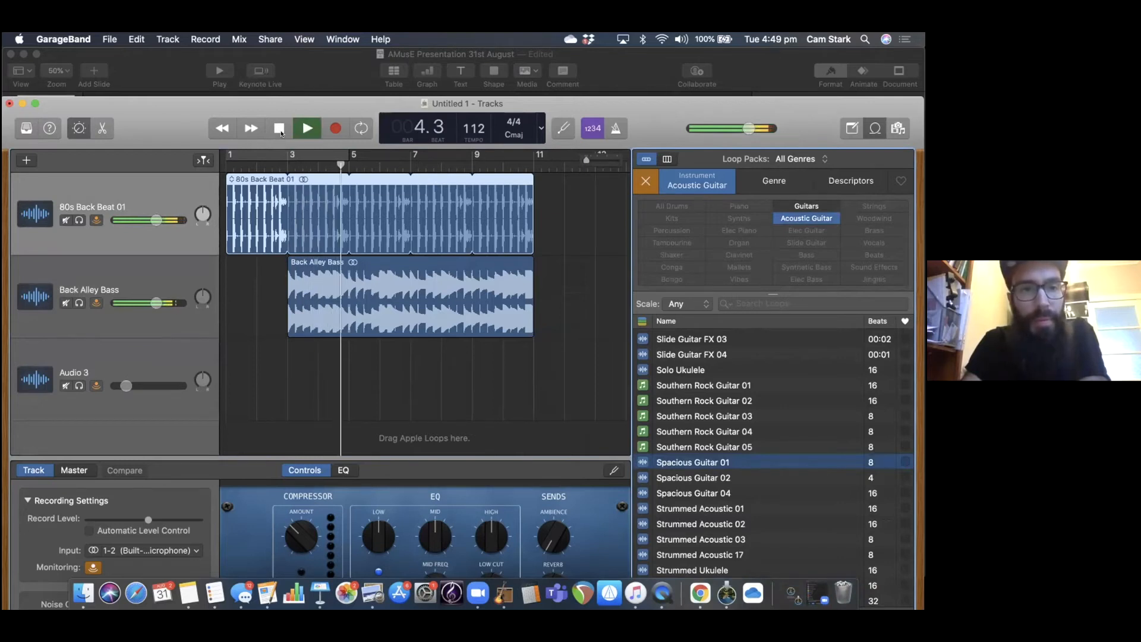
pyautogui.press('space')
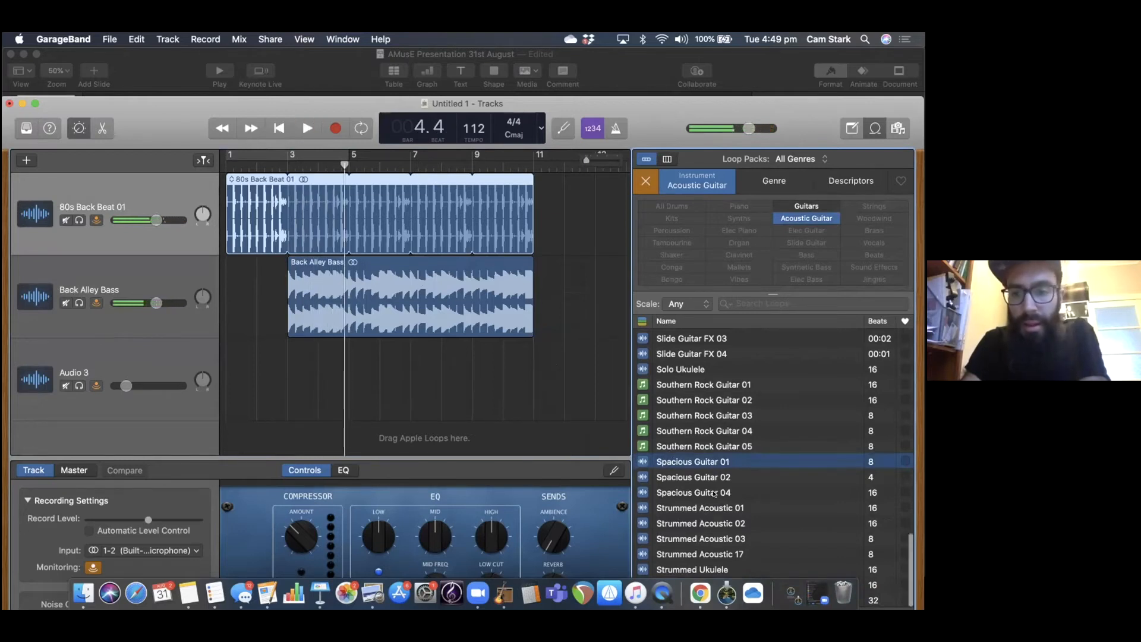
pyautogui.click(717, 525)
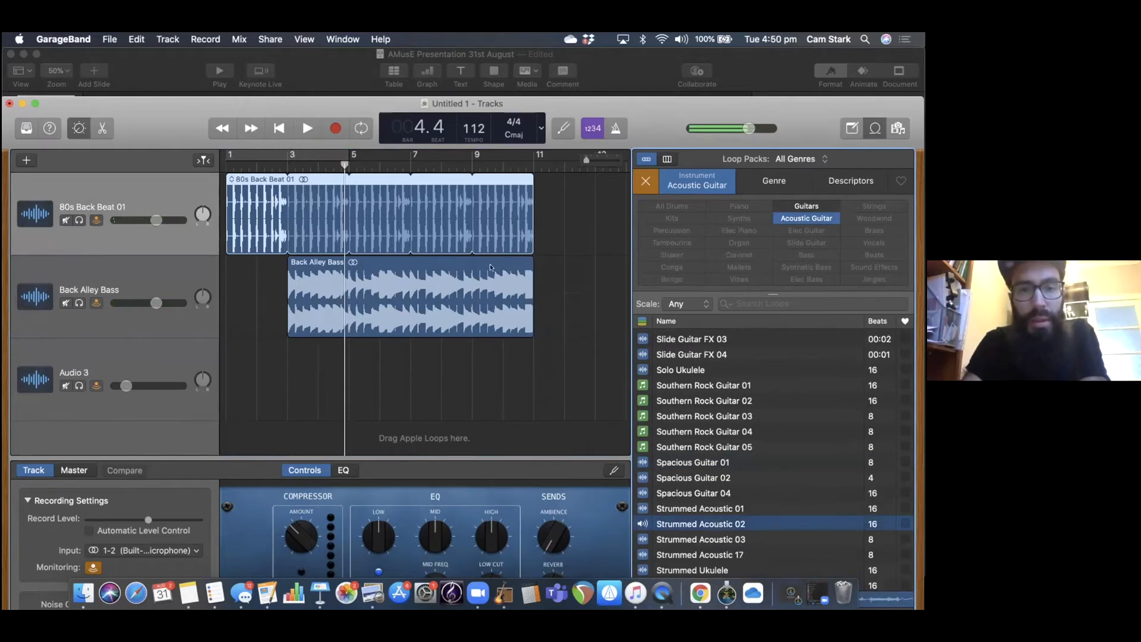
pyautogui.press('space')
pyautogui.press('space')
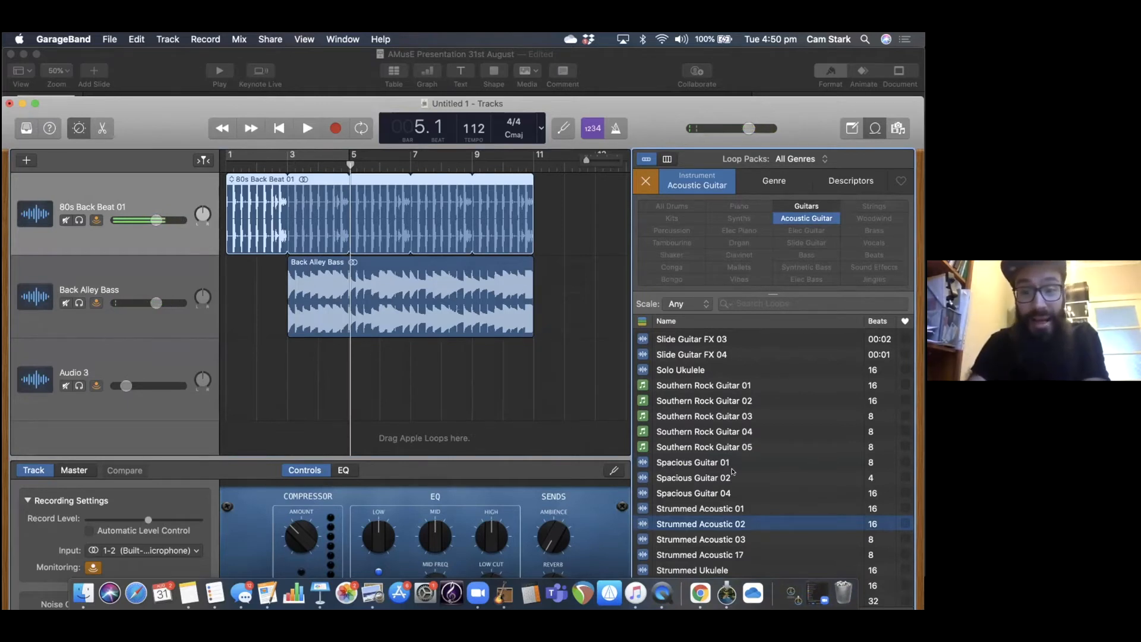
# Widen the loop filter to Guitars, preview Spacious Guitar 01 and Stage Effects Guitar 01, and play the song from bar 3.
pyautogui.moveTo(345, 157); pyautogui.dragTo(282, 162)
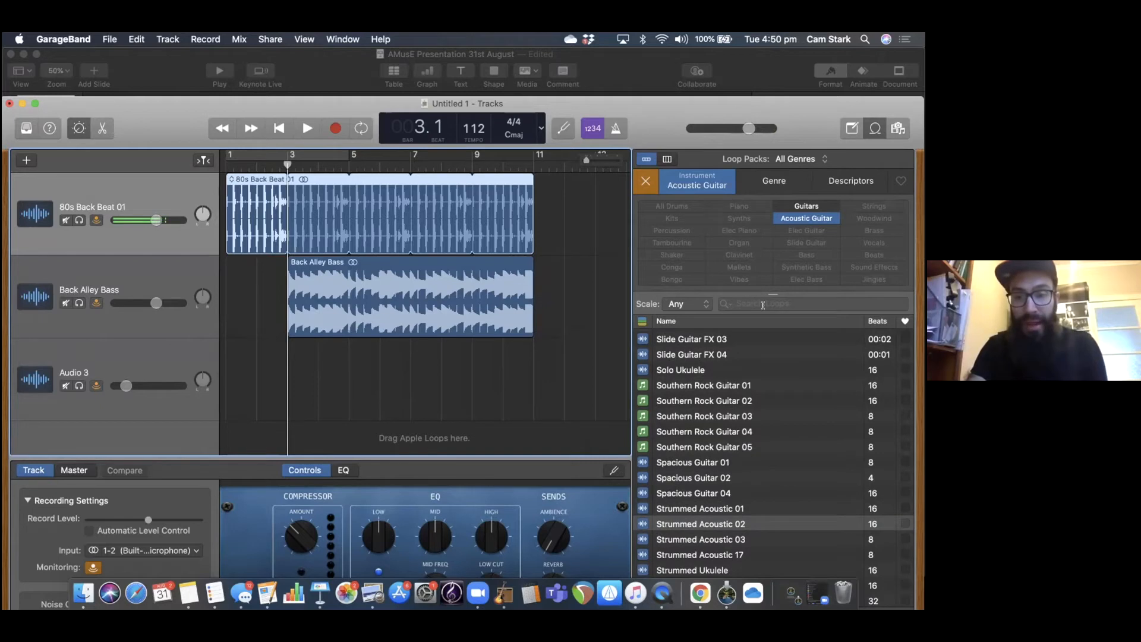
pyautogui.click(797, 206)
pyautogui.click(798, 217)
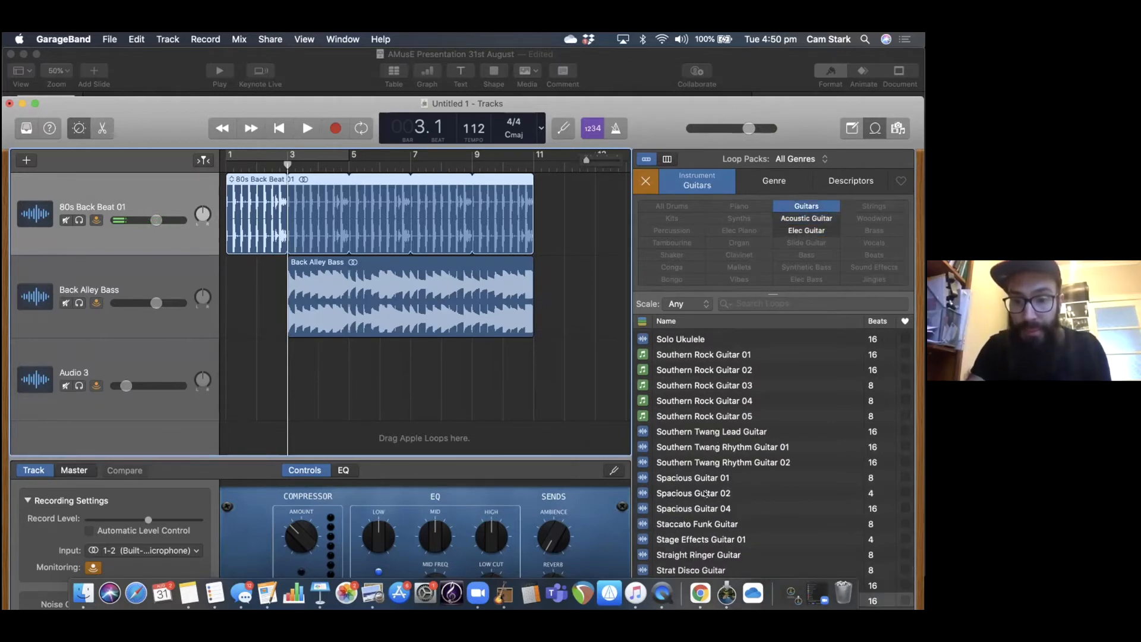
pyautogui.click(725, 477)
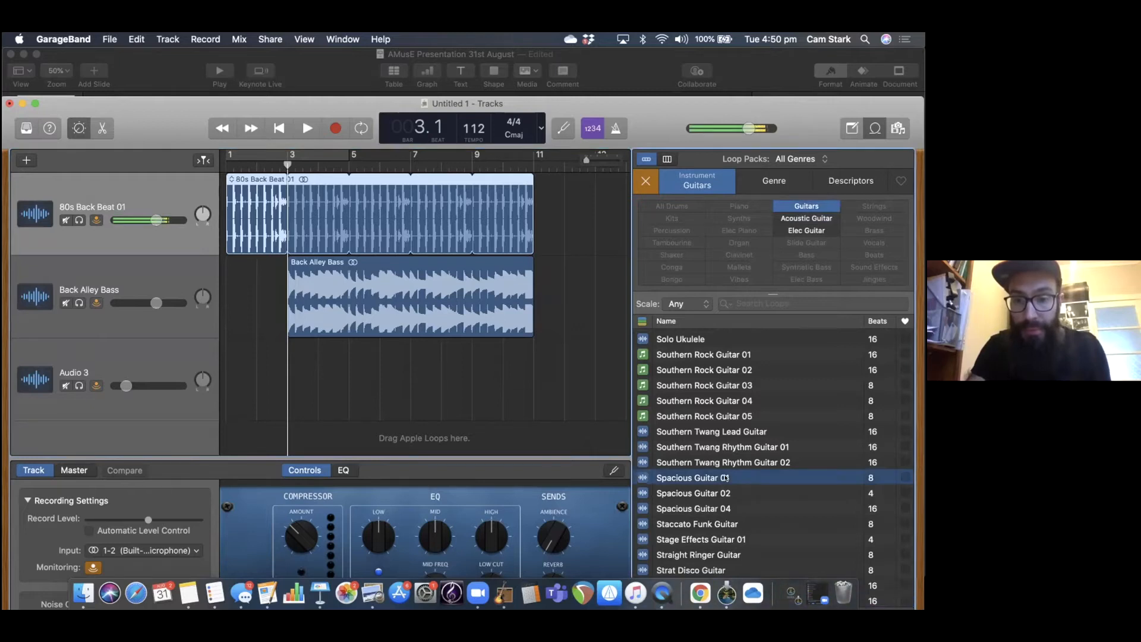
pyautogui.click(714, 538)
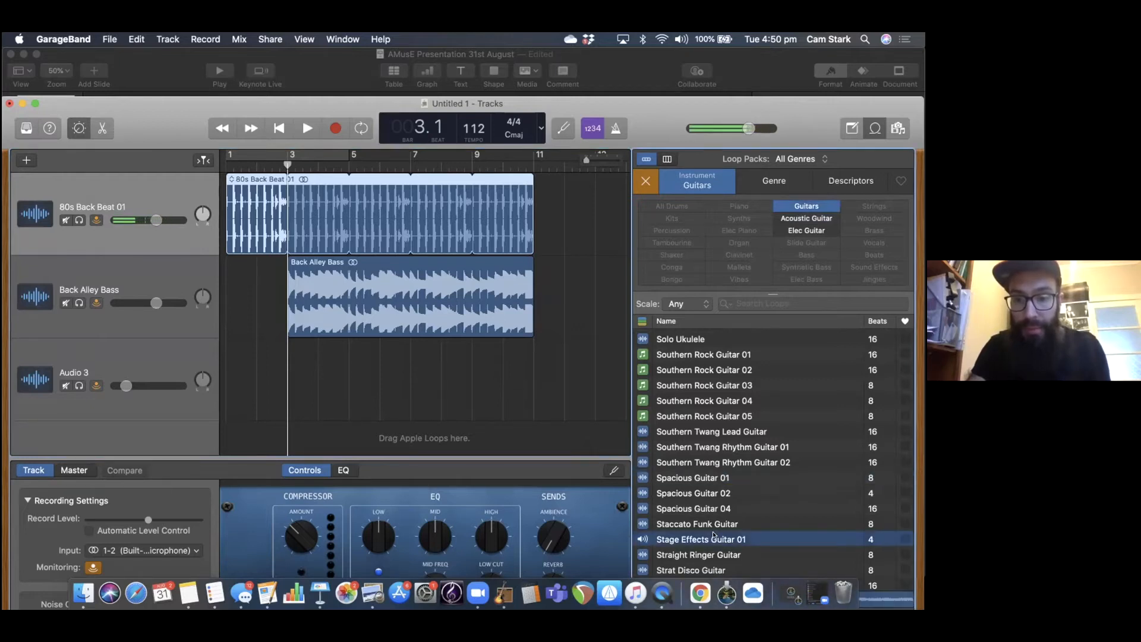
pyautogui.press('space')
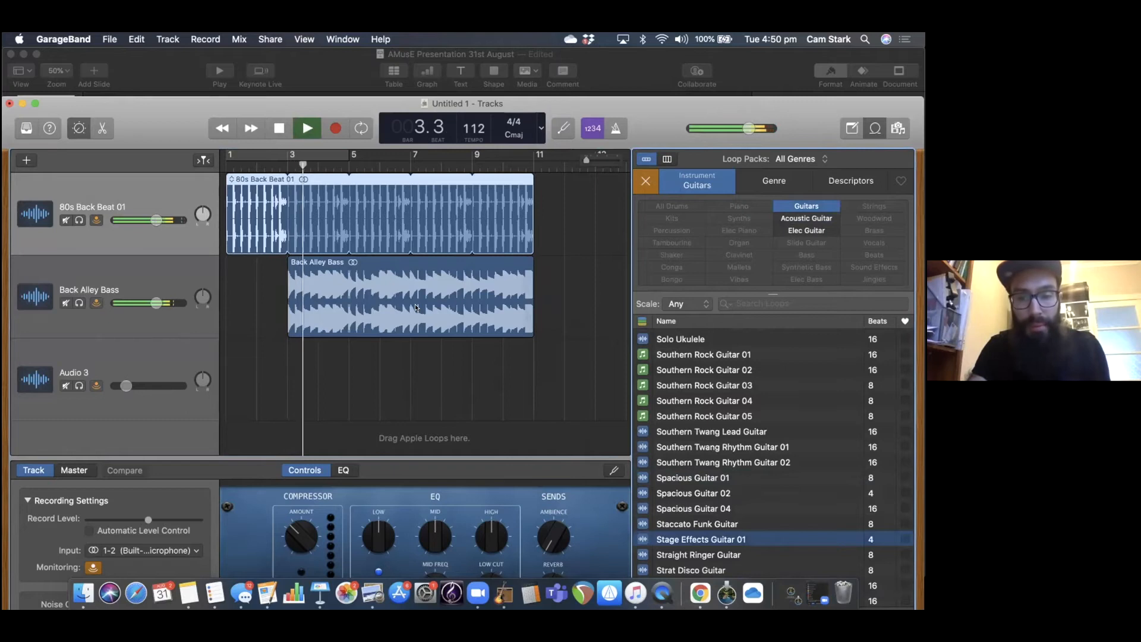
# Place the Stage Effects Guitar 01 loop on the third track between bars 5 and 7, and select each track in turn.
pyautogui.moveTo(688, 538); pyautogui.dragTo(392, 378)
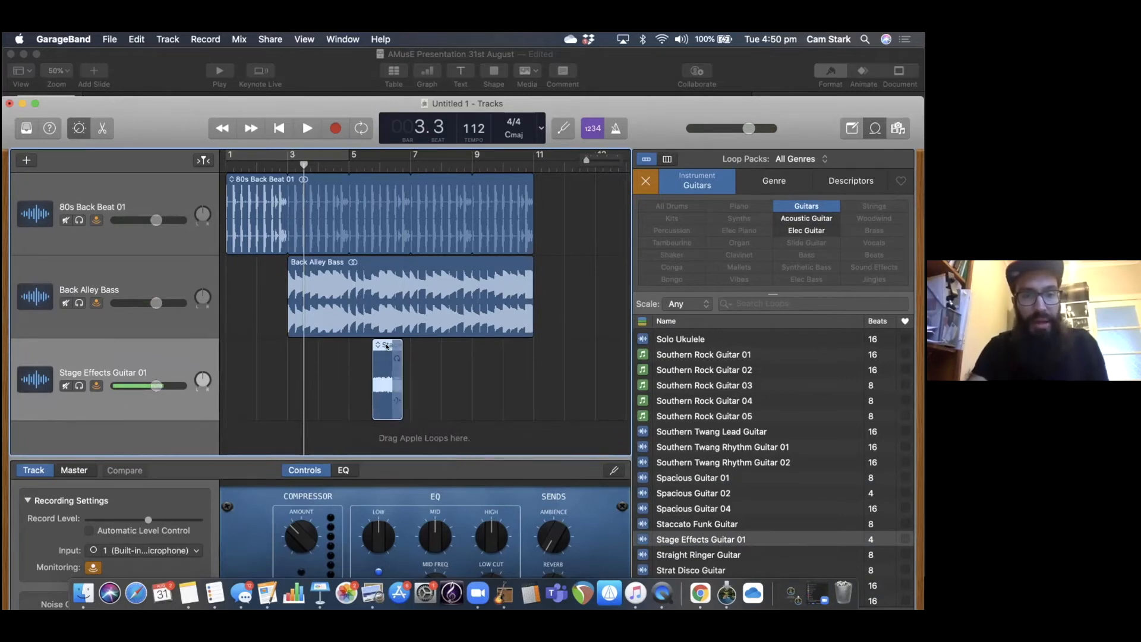
pyautogui.click(137, 326)
pyautogui.click(140, 343)
pyautogui.click(147, 325)
pyautogui.click(148, 344)
pyautogui.click(156, 315)
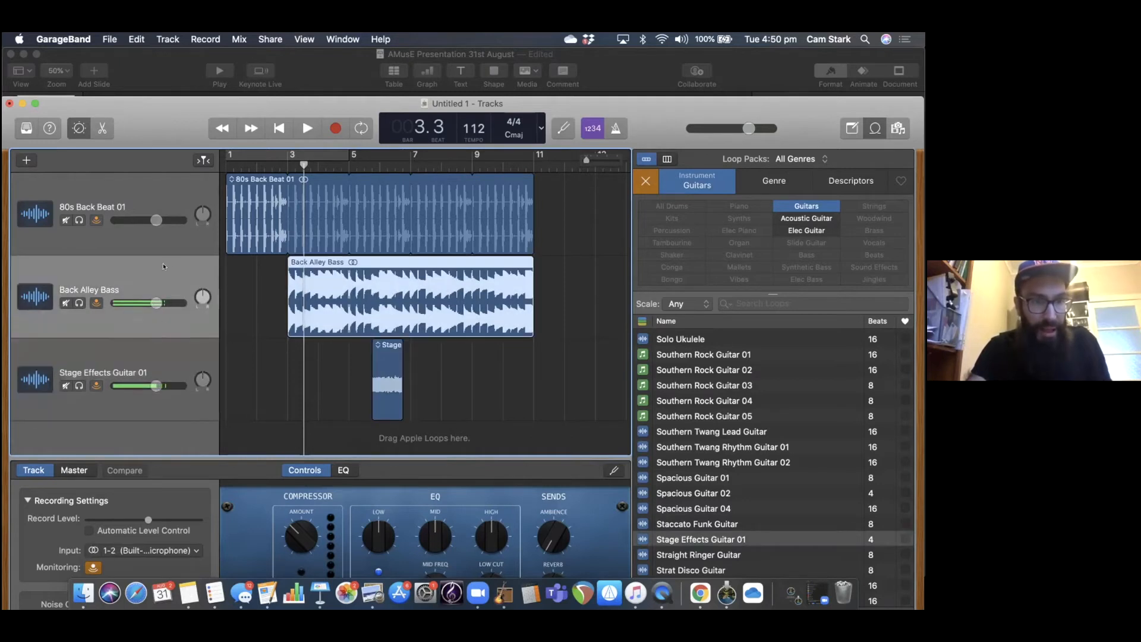
pyautogui.click(170, 244)
pyautogui.click(162, 290)
pyautogui.click(158, 352)
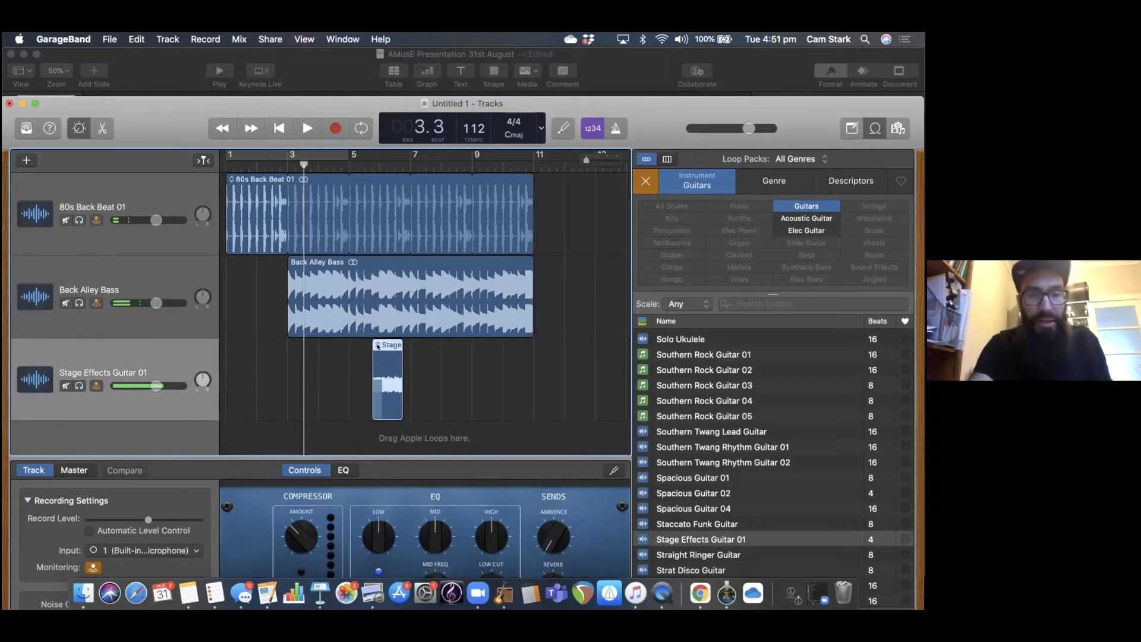
# Move the Stage Effects Guitar 01 region to bar 6 and paste copies of it end to end up to bar 11.
pyautogui.moveTo(304, 167); pyautogui.dragTo(403, 172)
pyautogui.moveTo(377, 347); pyautogui.dragTo(396, 337)
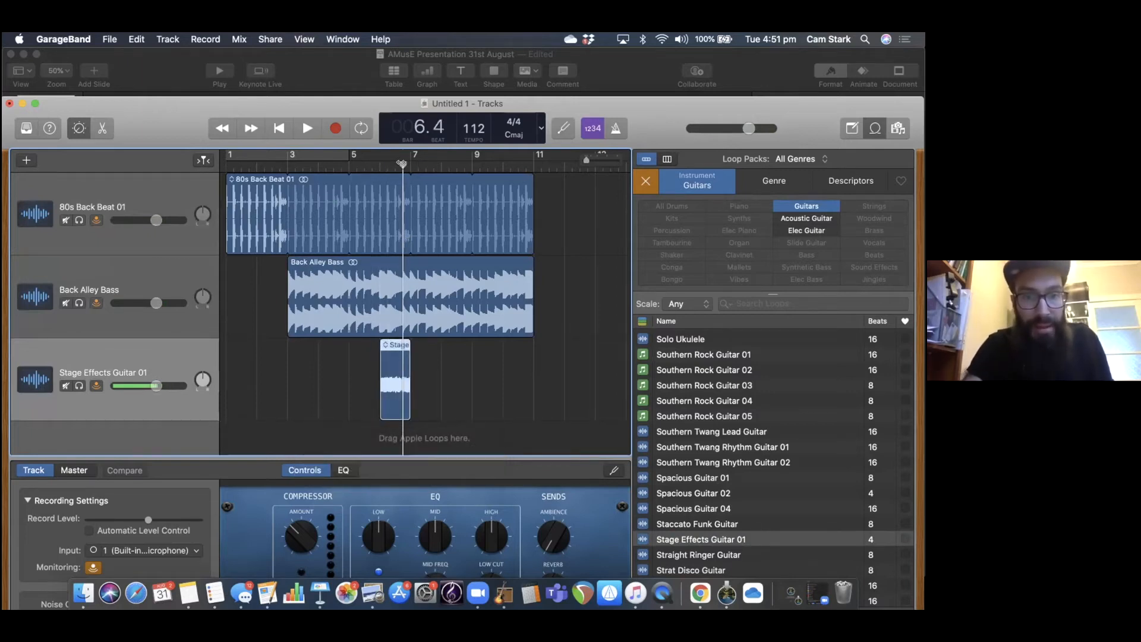
pyautogui.press('super+v')
pyautogui.press('super+v')
pyautogui.press('super+v')
pyautogui.press('super+v')
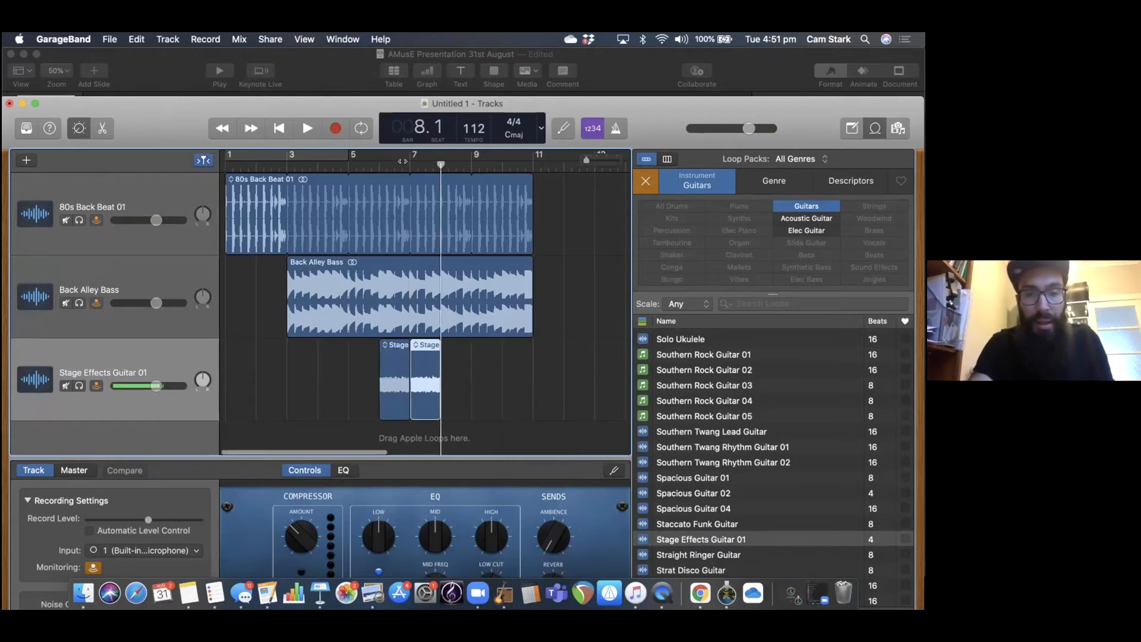
# Play the song from about bar 5 to hear the repeated guitar loop with the drums and bass.
pyautogui.click(262, 164)
pyautogui.press('space')
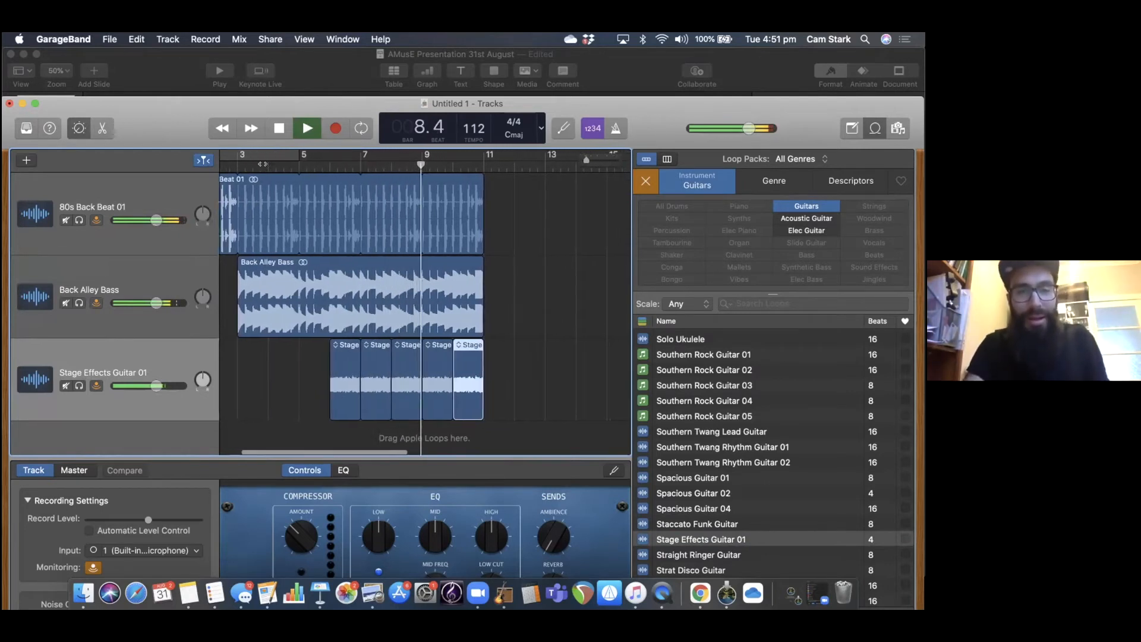
pyautogui.press('space')
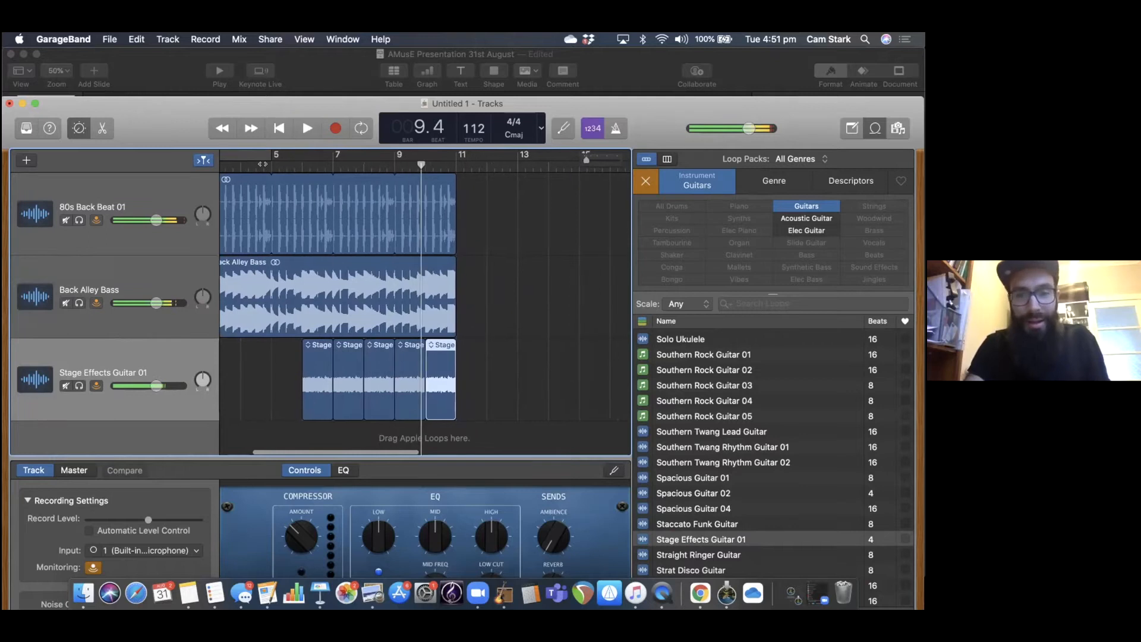
pyautogui.scroll(-1, 589, 294)
pyautogui.scroll(1, 589, 294)
pyautogui.hscroll(-1, 265, 387)
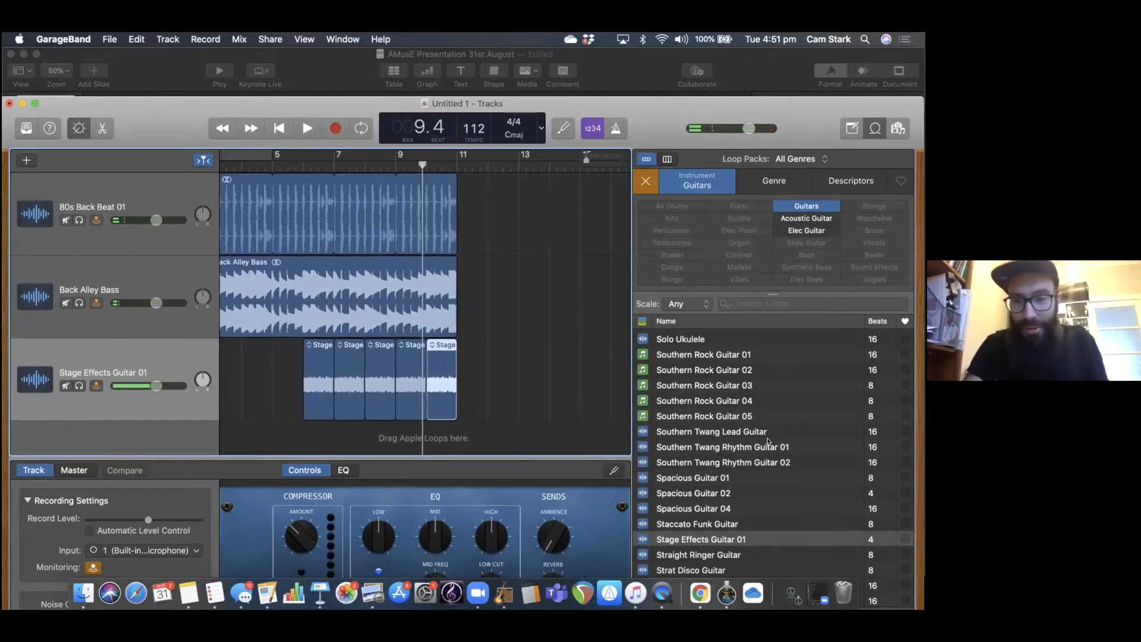
# Replace the Guitars filter with Sound Effects and preview US Police Car Siren 04, 03 and 01.
pyautogui.scroll(-5, 768, 441)
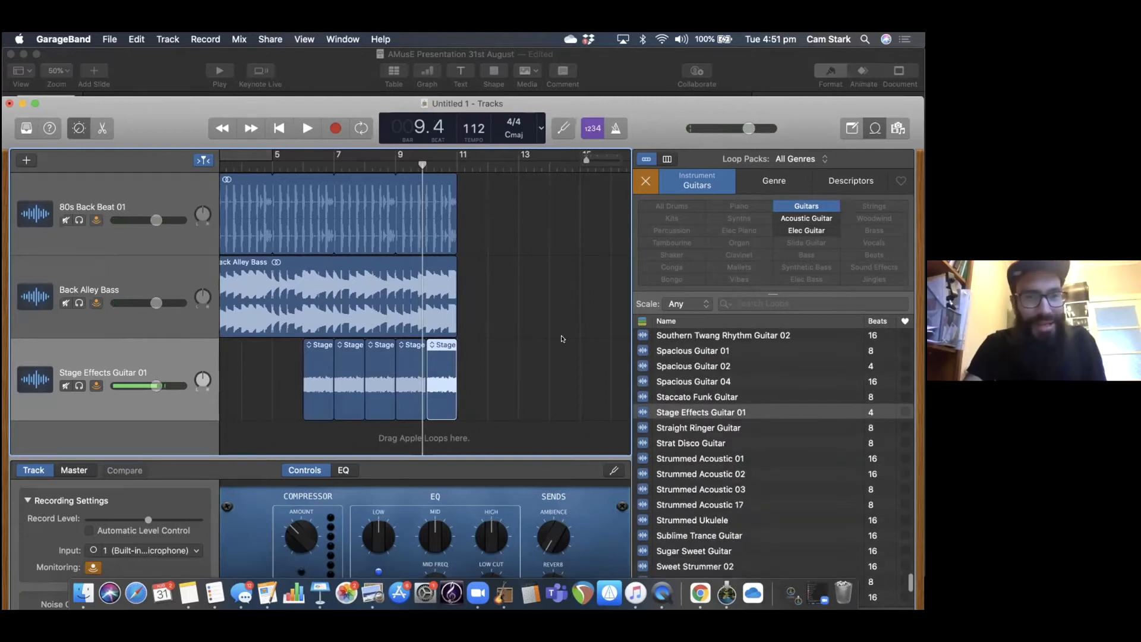
pyautogui.click(642, 184)
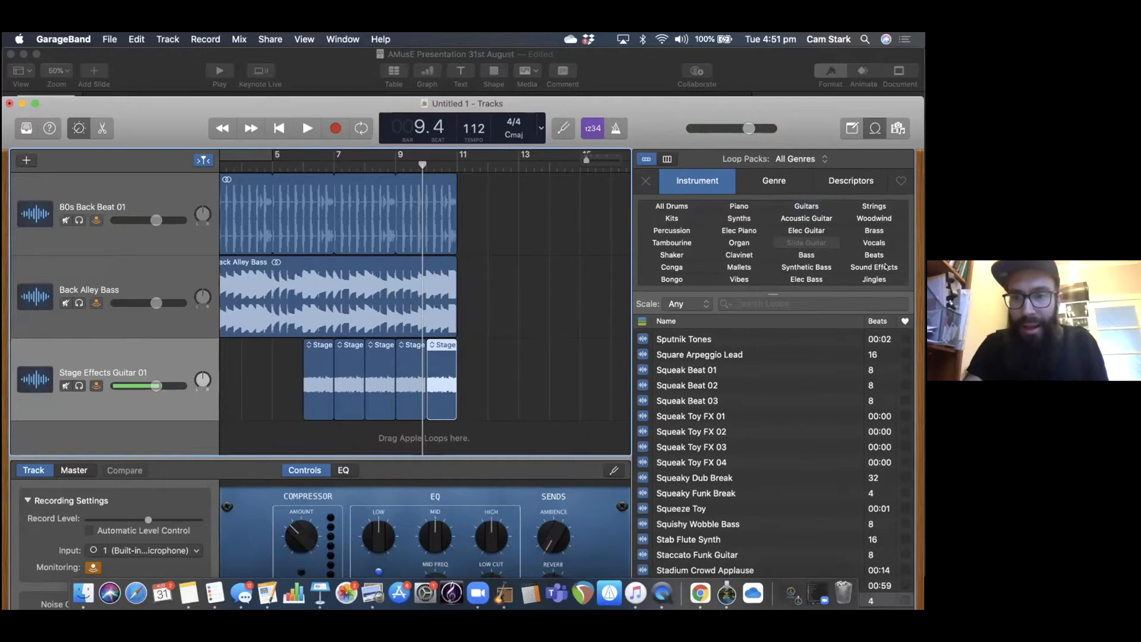
pyautogui.click(884, 267)
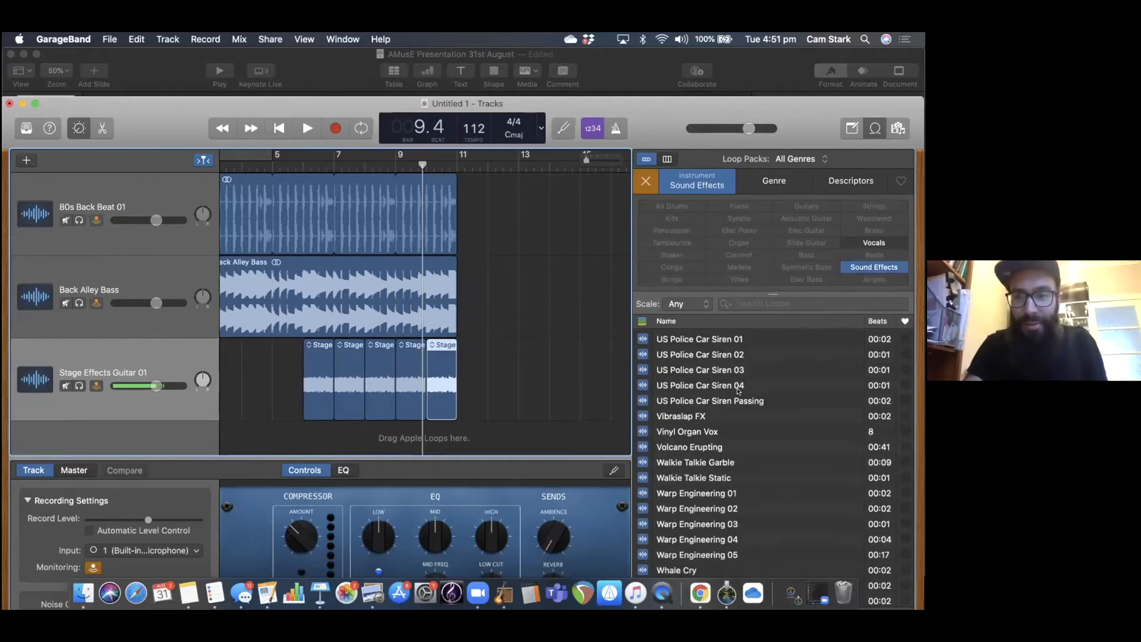
pyautogui.scroll(2, 742, 400)
pyautogui.scroll(-2, 746, 410)
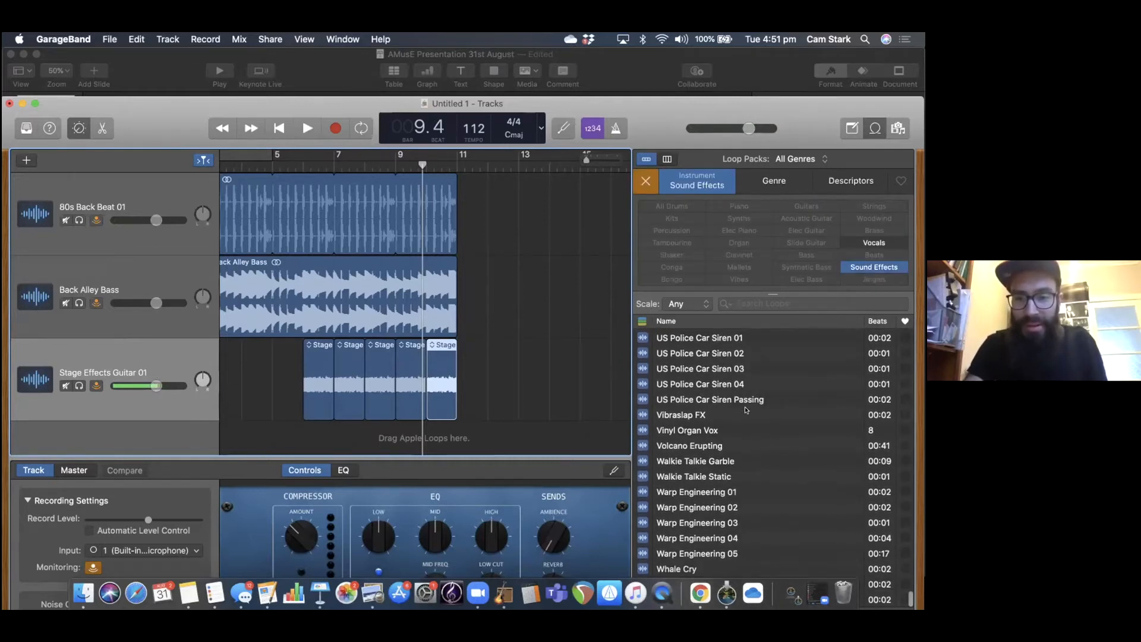
pyautogui.click(726, 386)
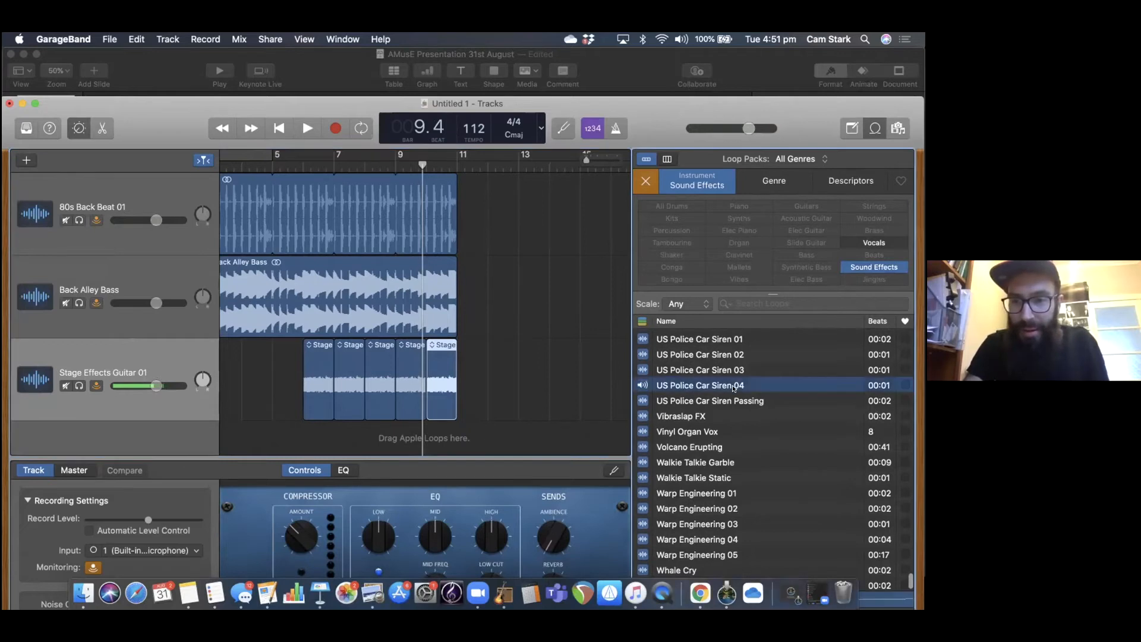
pyautogui.click(735, 372)
pyautogui.click(724, 339)
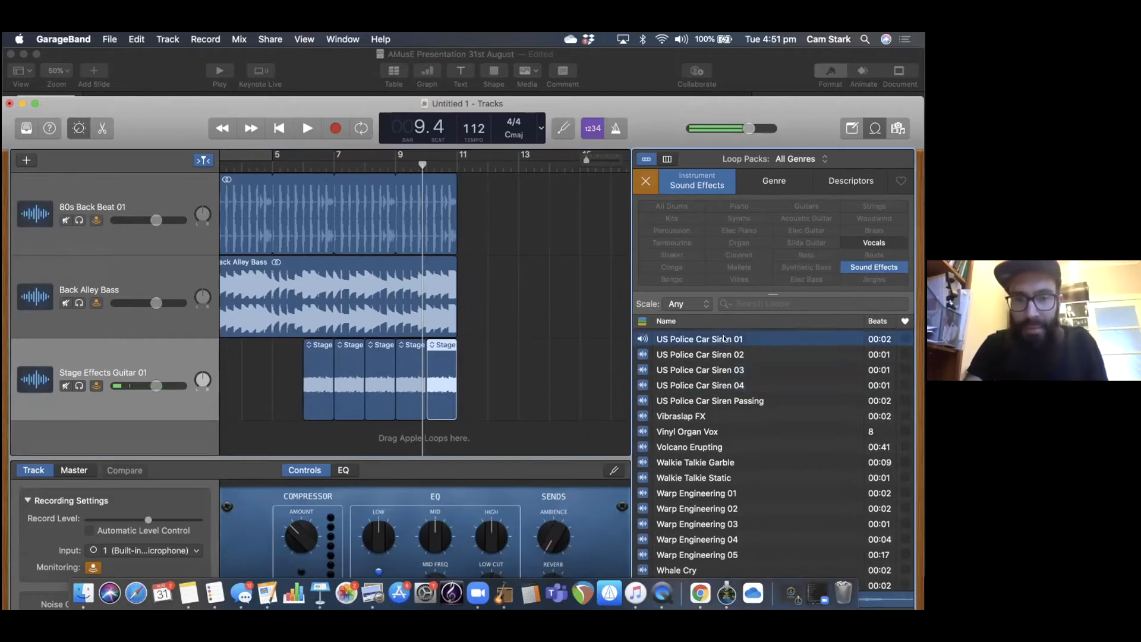
# Add US Police Car Siren 01 on a new track, start it just after bar 5, and play the section.
pyautogui.moveTo(701, 338); pyautogui.dragTo(266, 441)
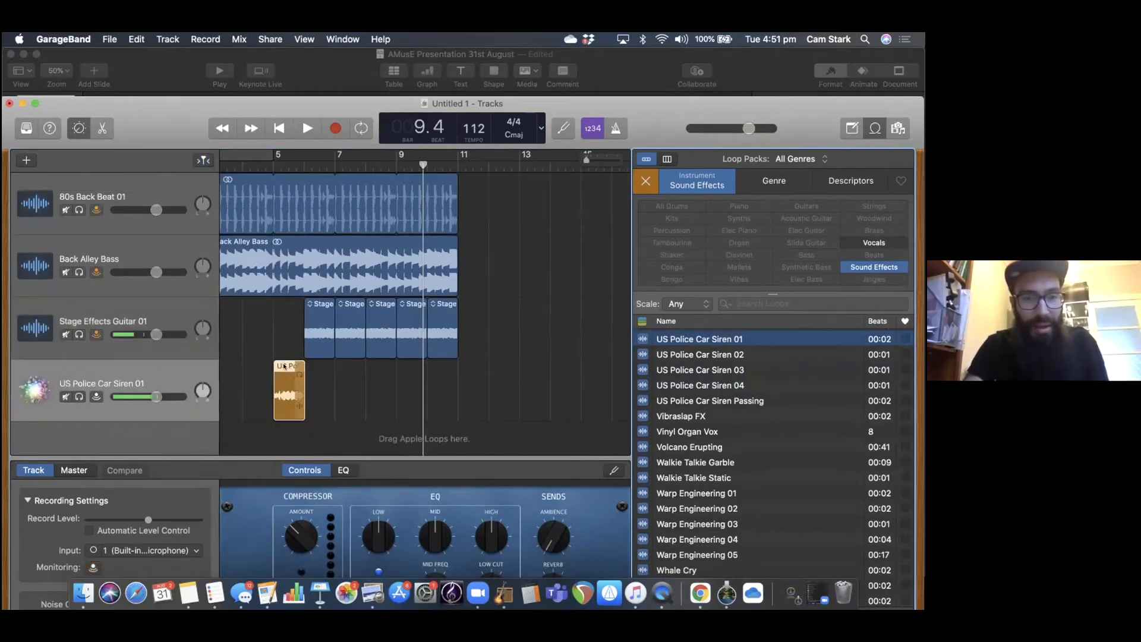
pyautogui.moveTo(296, 365); pyautogui.dragTo(308, 365)
pyautogui.click(265, 164)
pyautogui.press('space')
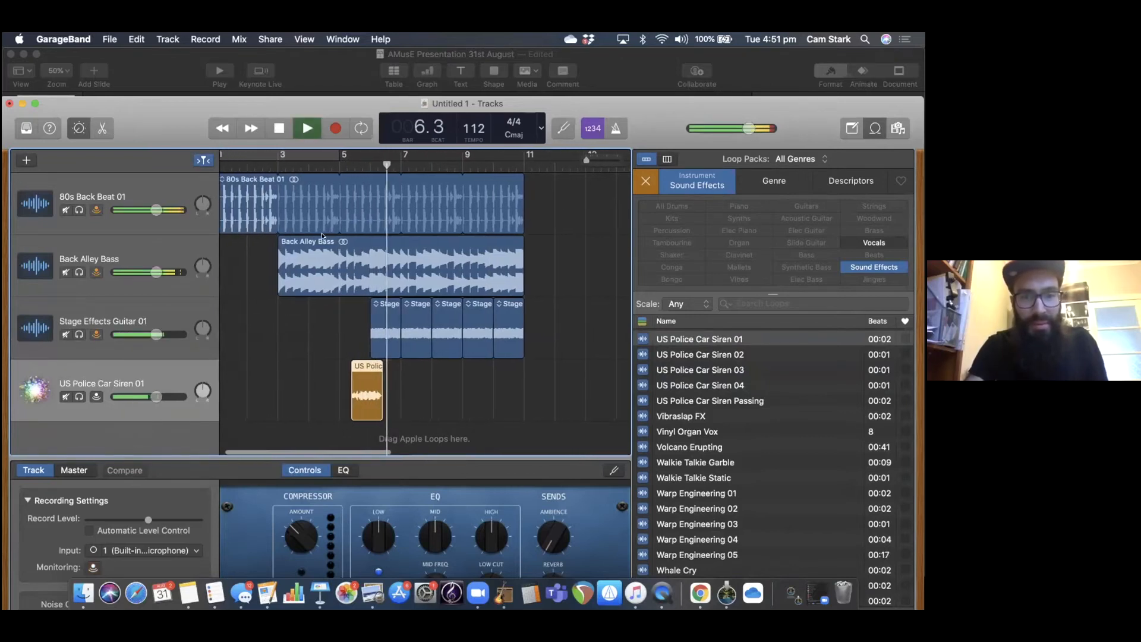
pyautogui.press('space')
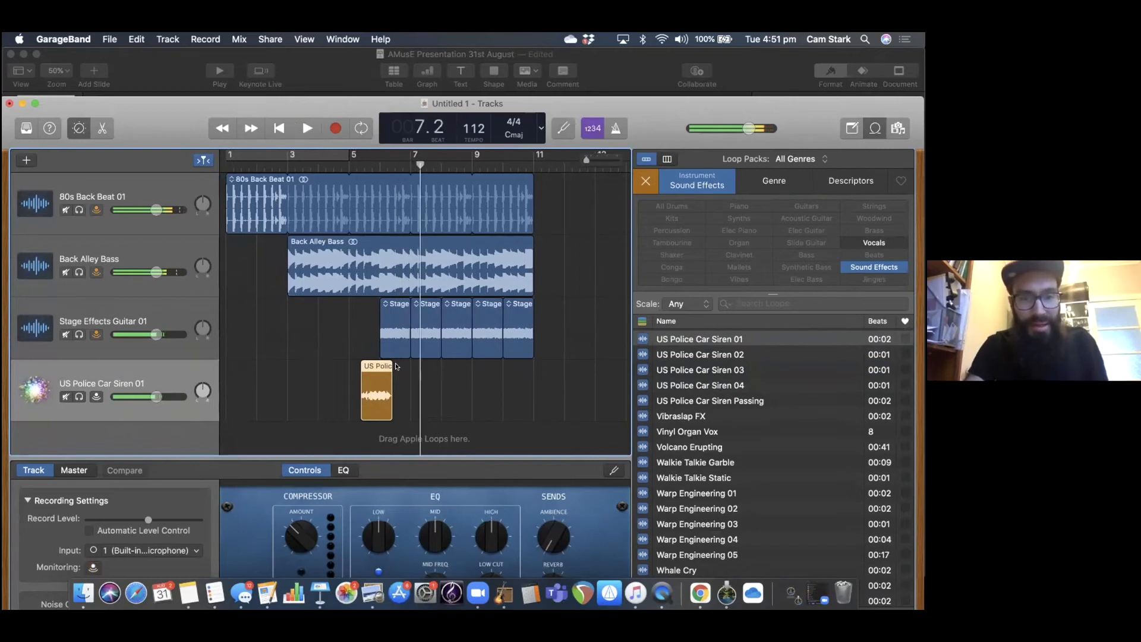
# Loop the police siren region out to just past bar 8 and play the song from bar 5.
pyautogui.moveTo(394, 363); pyautogui.dragTo(449, 360)
pyautogui.hscroll(-1, 500, 380)
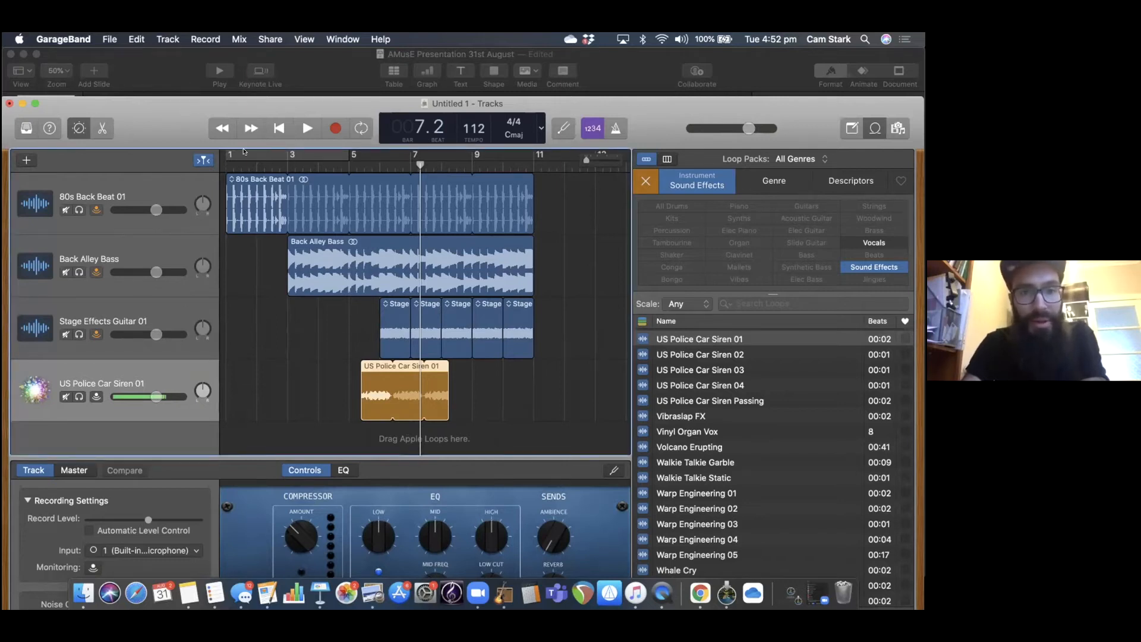
pyautogui.moveTo(243, 150); pyautogui.dragTo(243, 147)
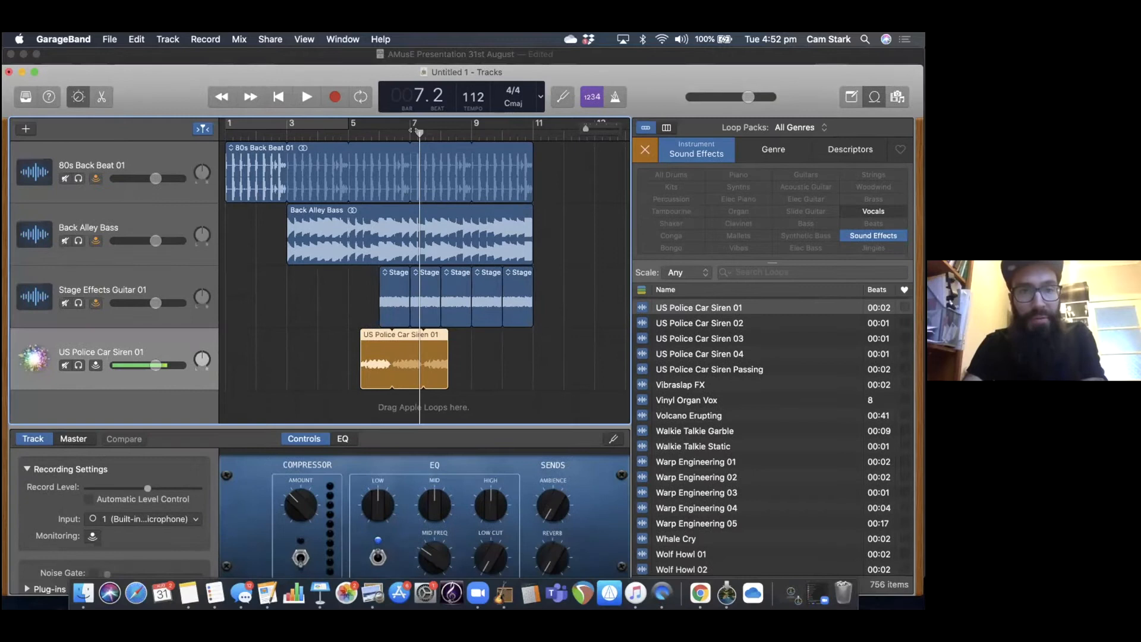
pyautogui.moveTo(420, 133); pyautogui.dragTo(356, 133)
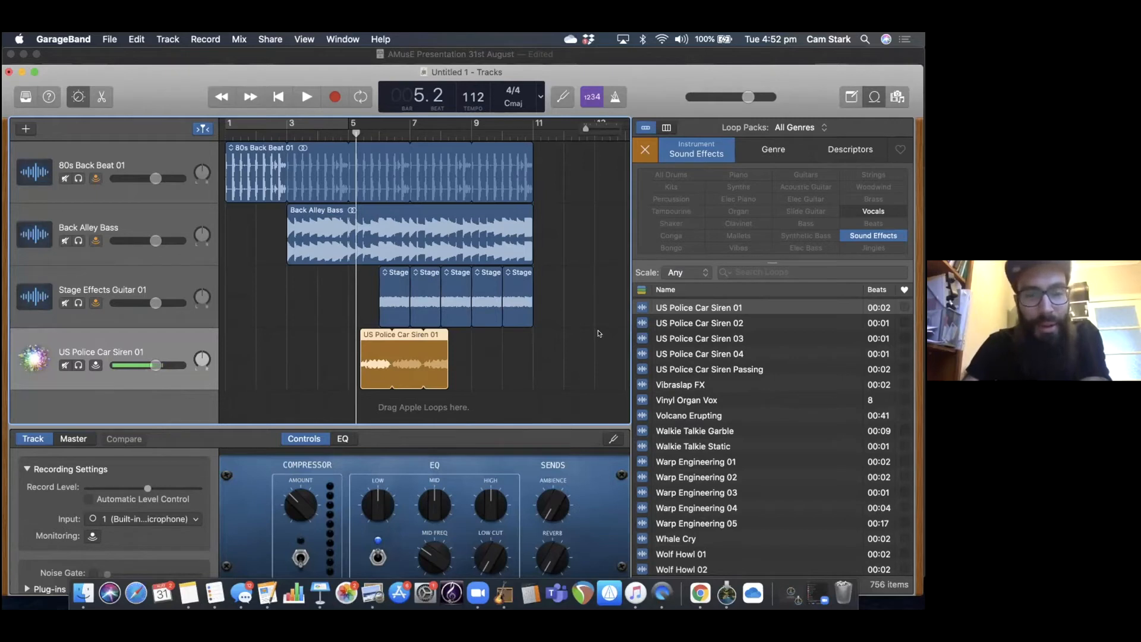
pyautogui.press('space')
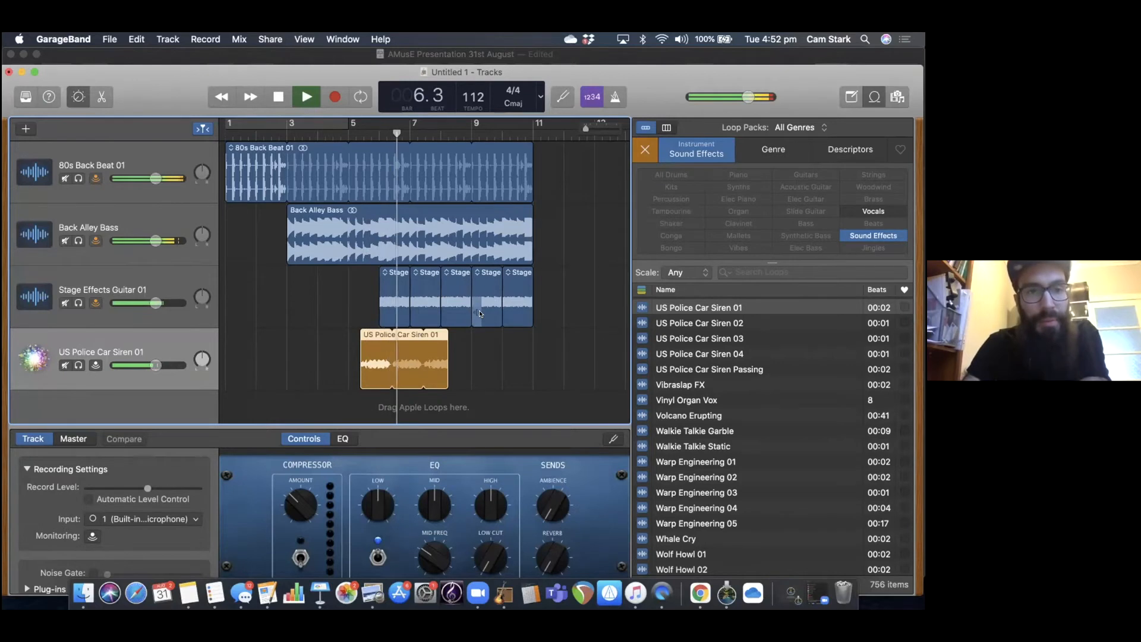
pyautogui.press('space')
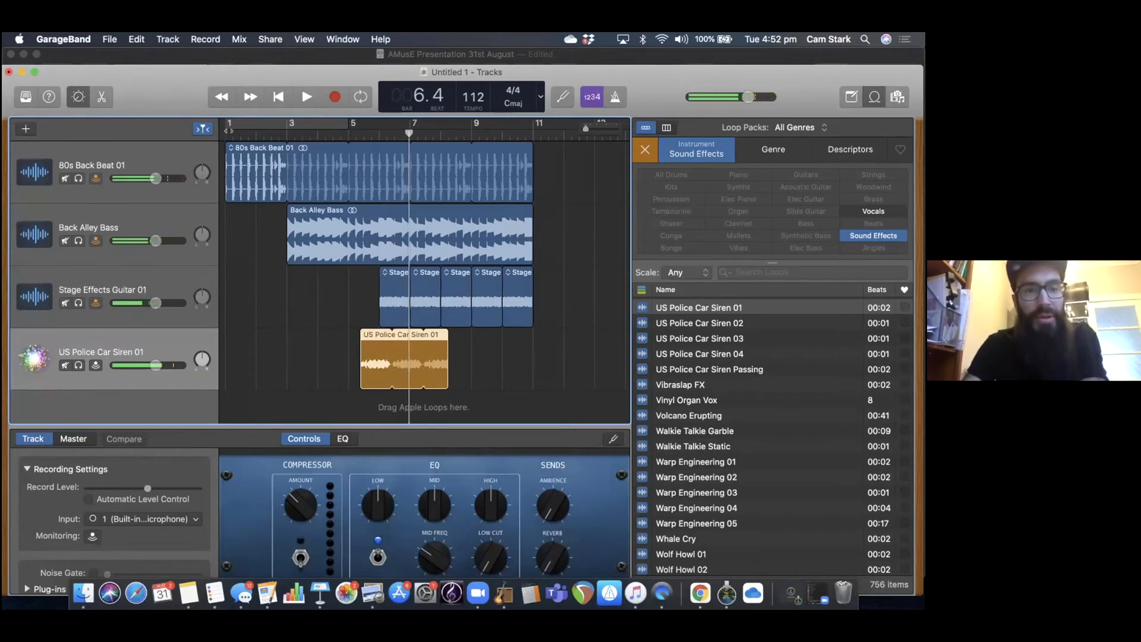
# Play the song from near the beginning, through the bass entry to about bar 5.
pyautogui.moveTo(229, 130); pyautogui.dragTo(233, 132)
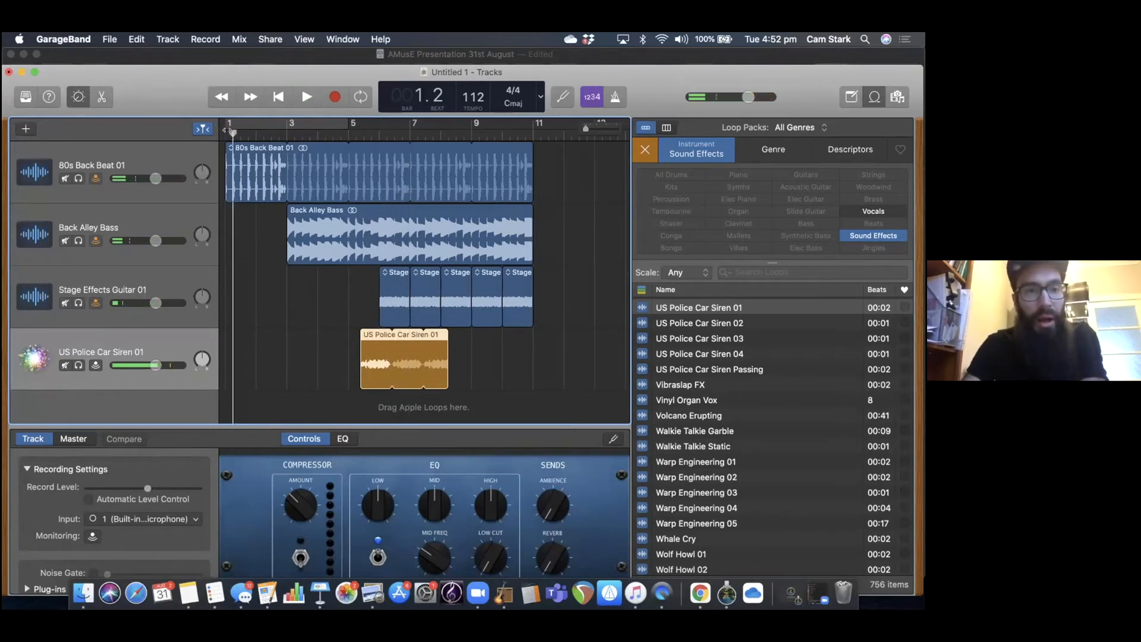
pyautogui.click(220, 130)
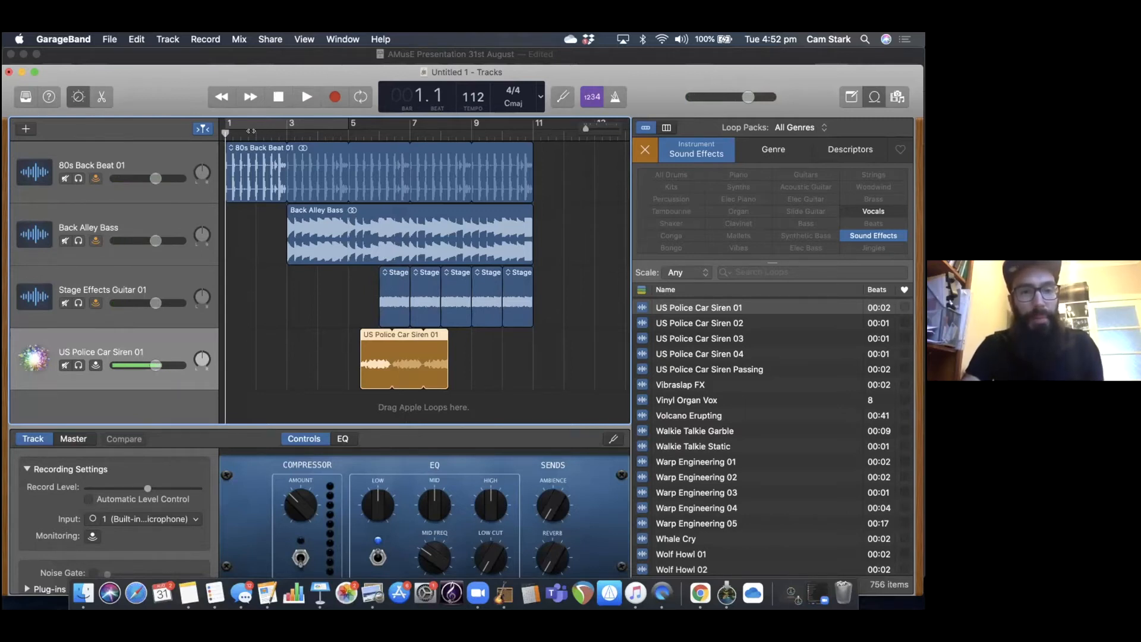
pyautogui.click(251, 131)
pyautogui.press('space')
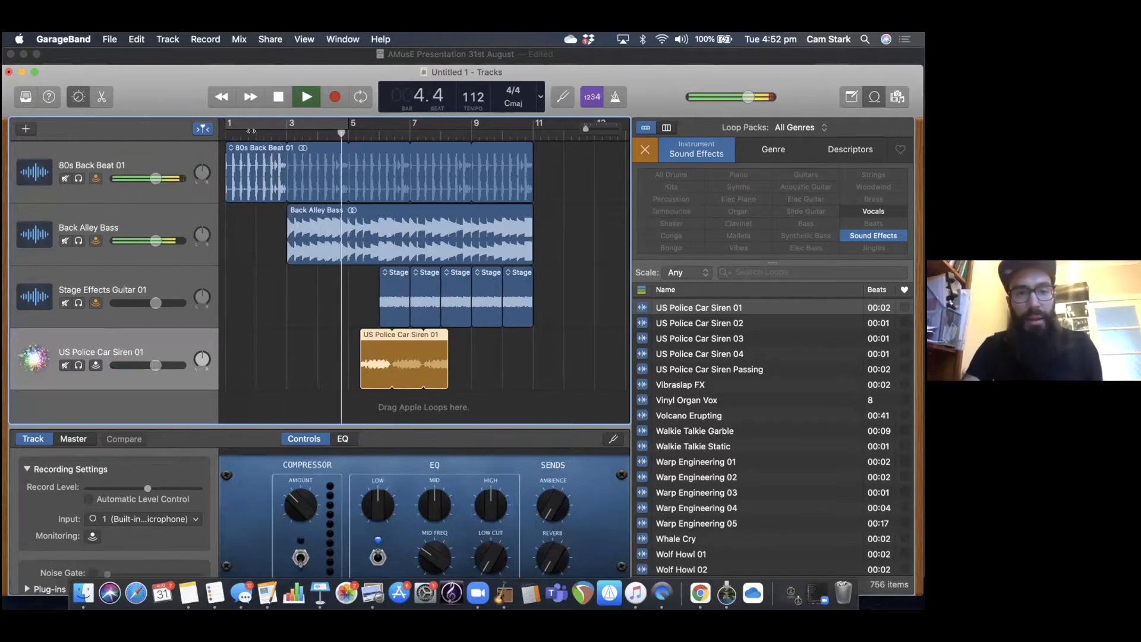
pyautogui.press('space')
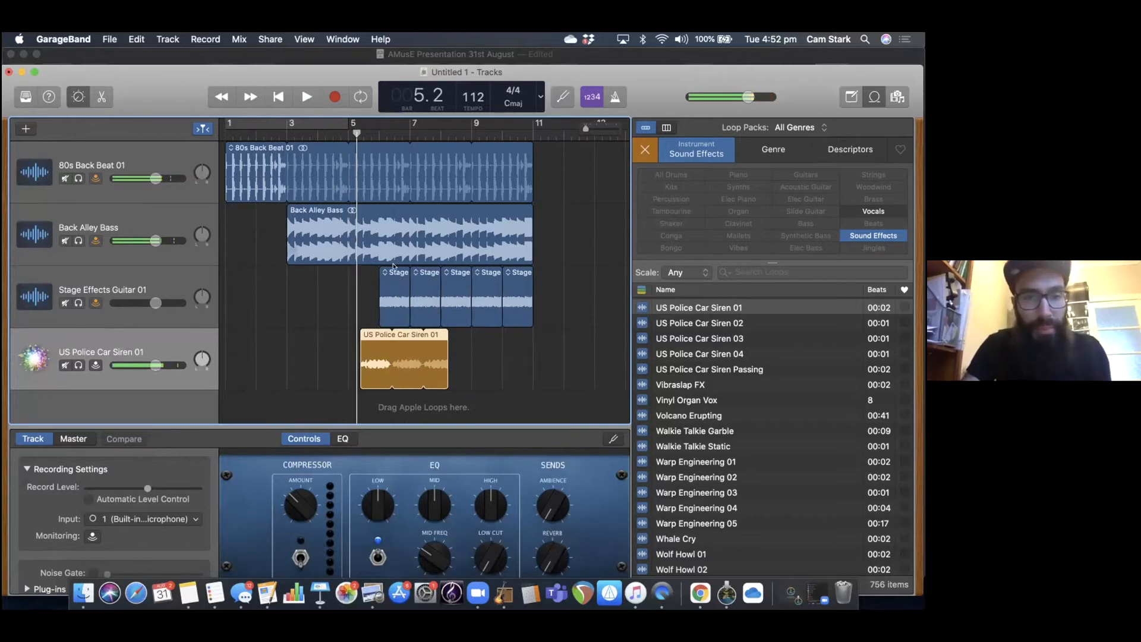
# Shift the guitar regions to start just after bar 5 and paste another copy at about bar 10.
pyautogui.moveTo(394, 269); pyautogui.dragTo(490, 273)
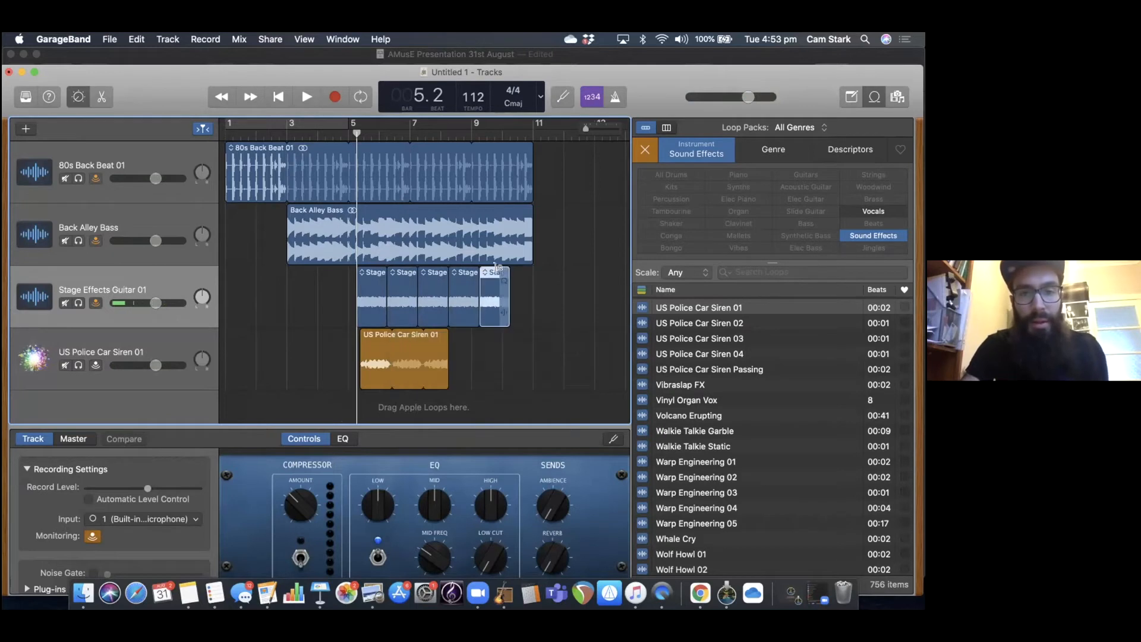
pyautogui.click(506, 132)
pyautogui.press('super+v')
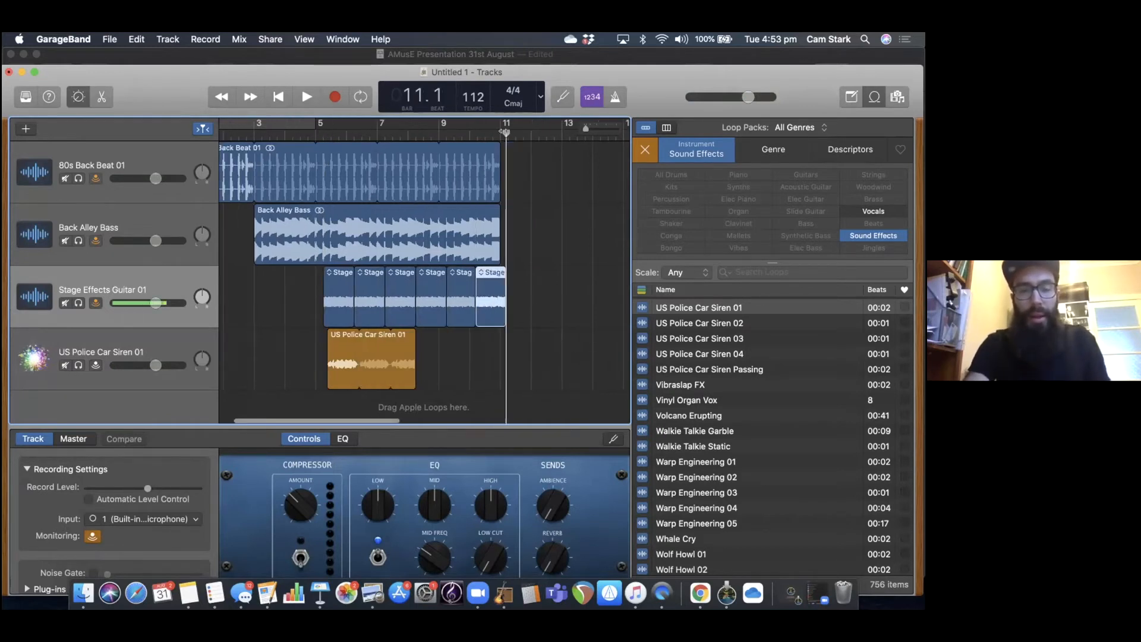
pyautogui.hscroll(-2, 416, 179)
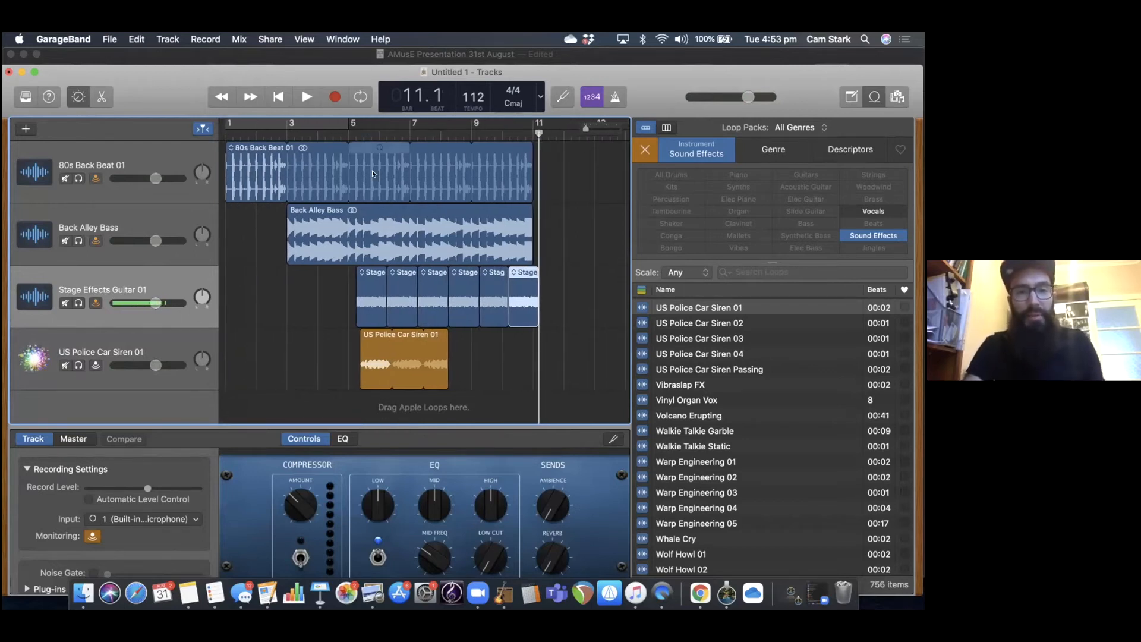
# Play the song from just before bar 5 to hear the guitar and siren entering together.
pyautogui.click(338, 132)
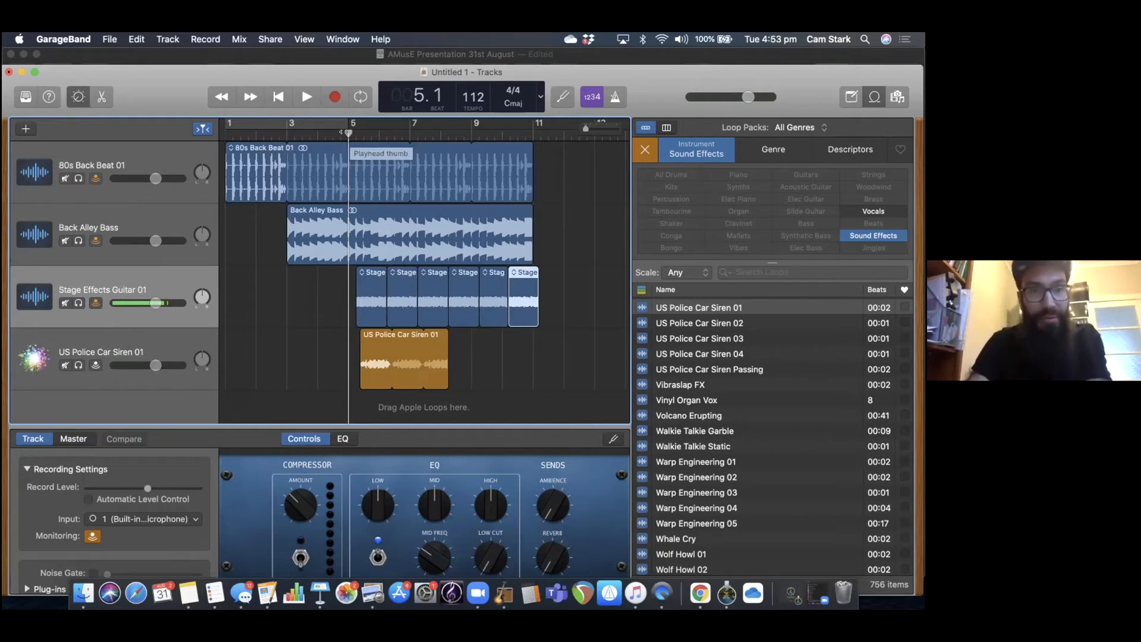
pyautogui.moveTo(341, 132); pyautogui.dragTo(331, 132)
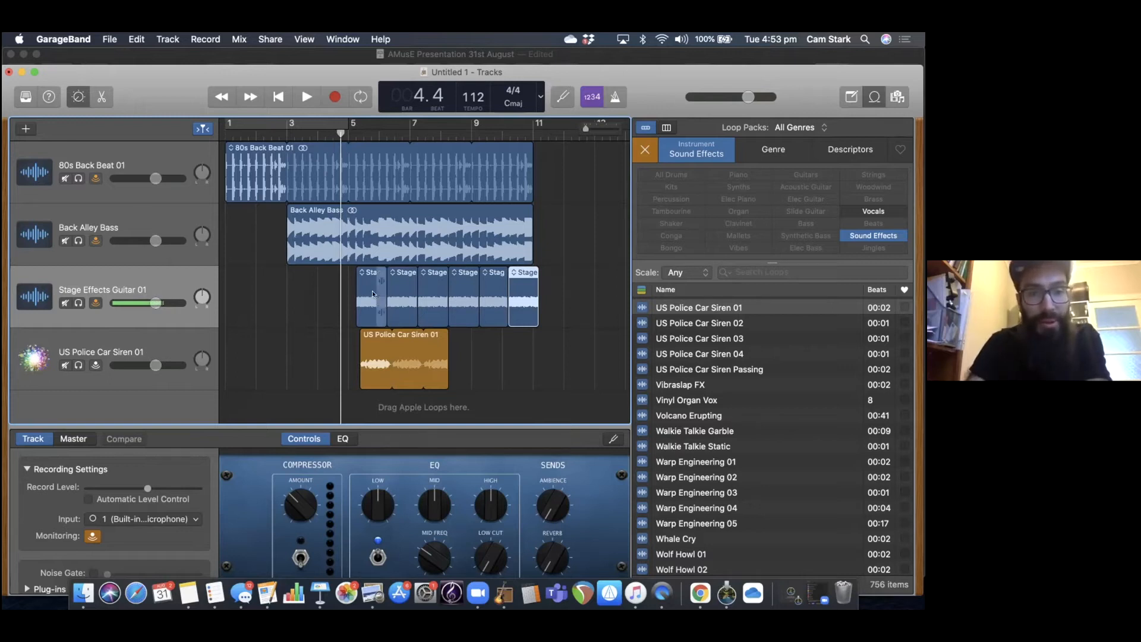
pyautogui.press('space')
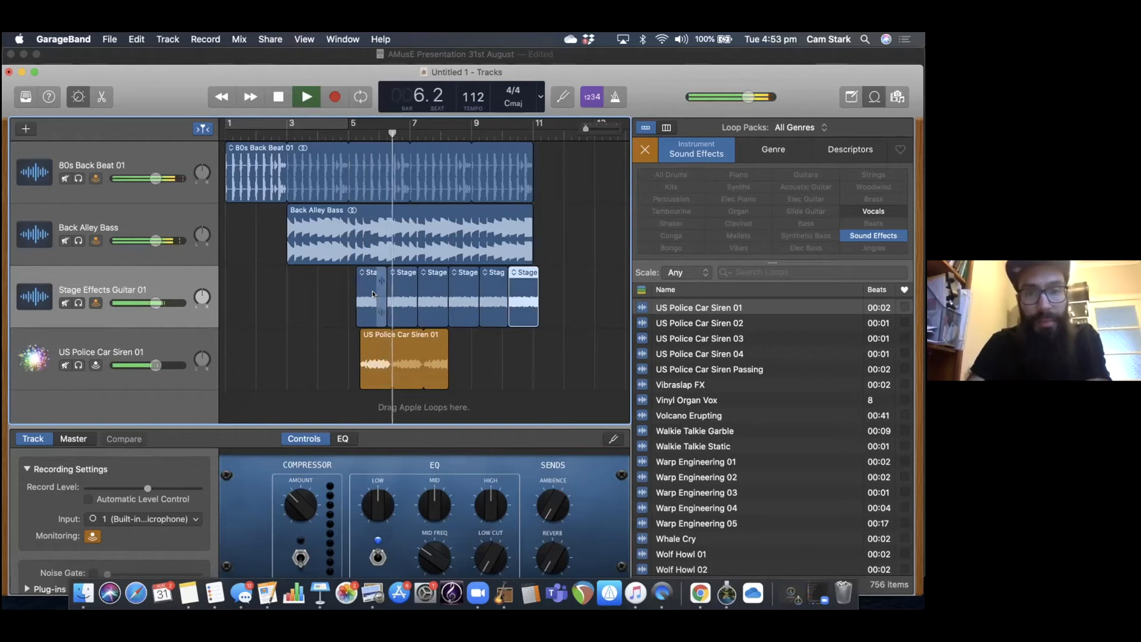
pyautogui.press('space')
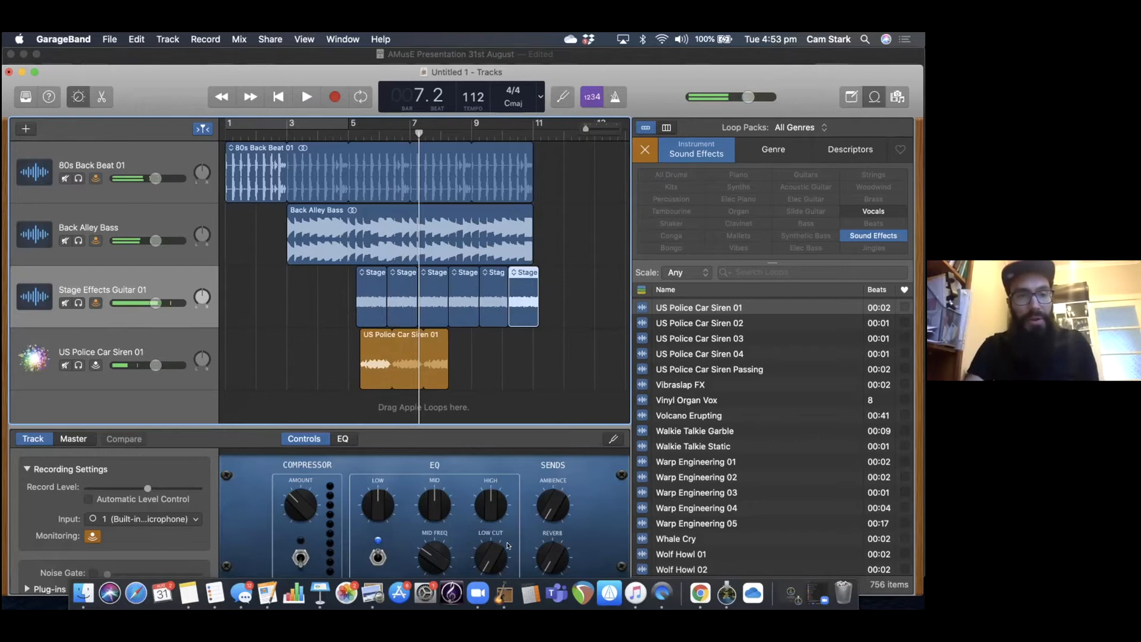
# Switch to the Keynote presentation, select the Lesson content slide and start the slideshow from it.
pyautogui.click(320, 593)
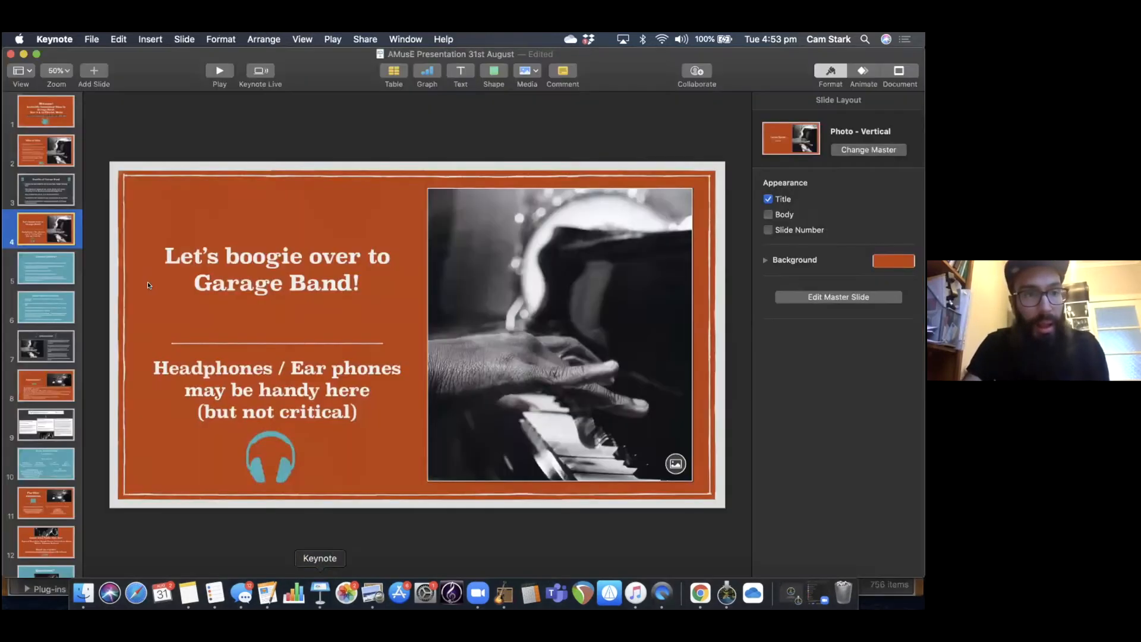
pyautogui.click(54, 267)
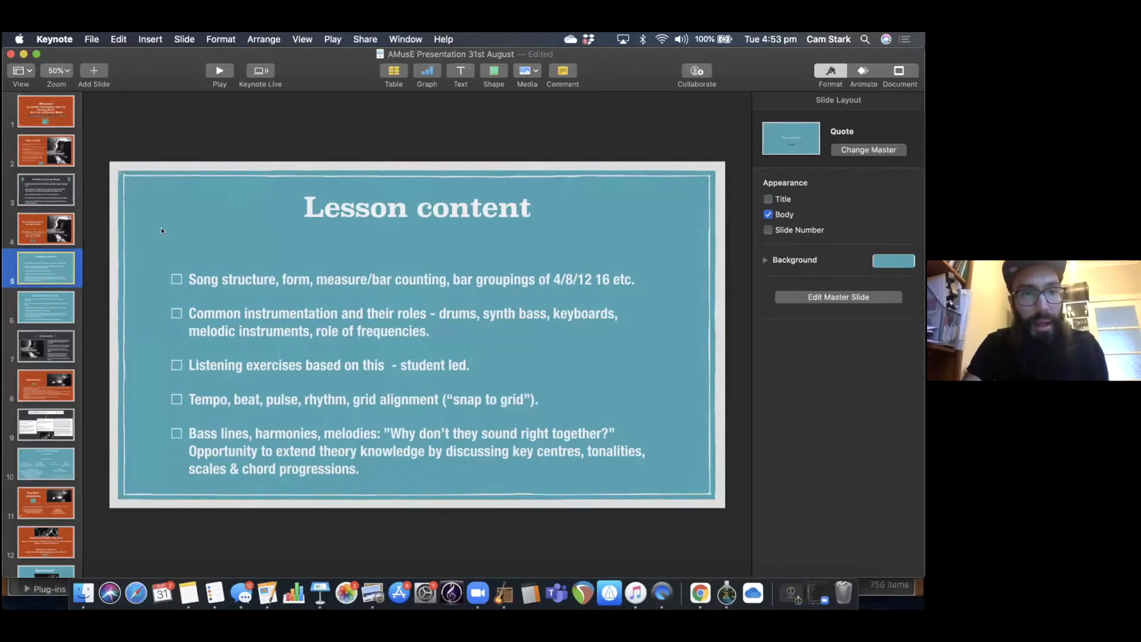
pyautogui.click(59, 234)
pyautogui.click(48, 272)
pyautogui.click(220, 71)
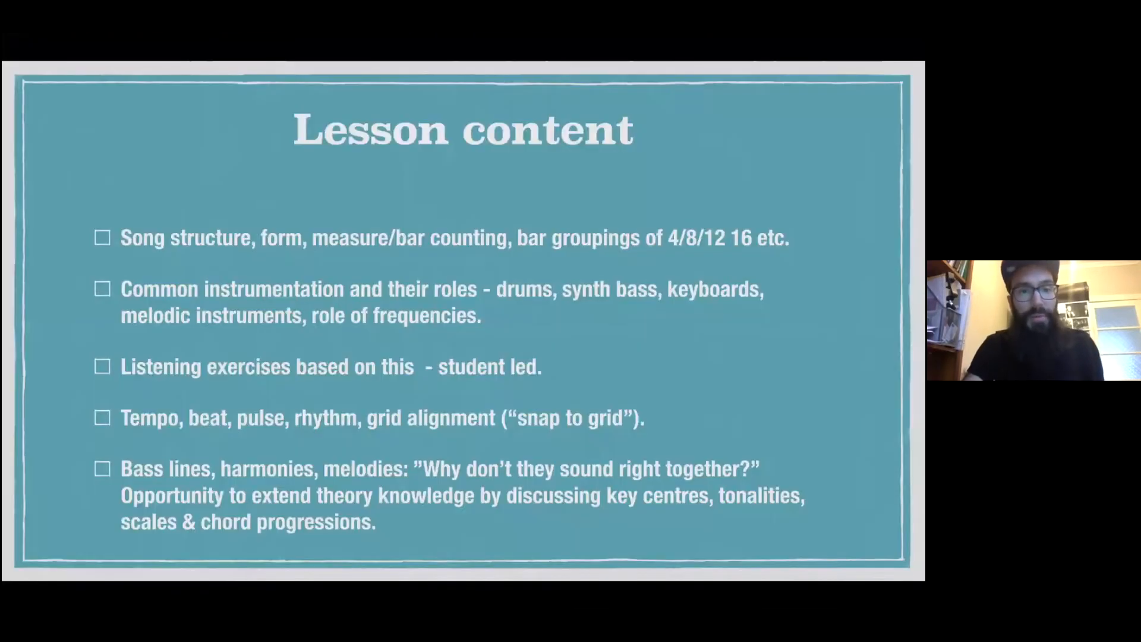
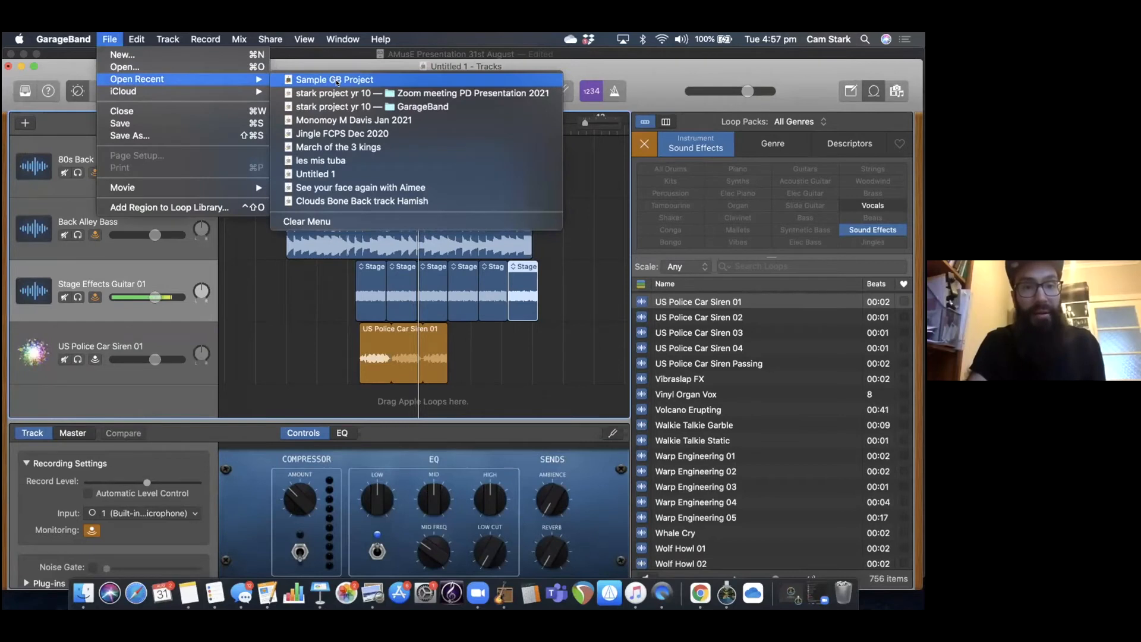
# Open the recent Sample GB Project, saving the untitled song as Project and dismissing the audio file alert.
pyautogui.click(337, 82)
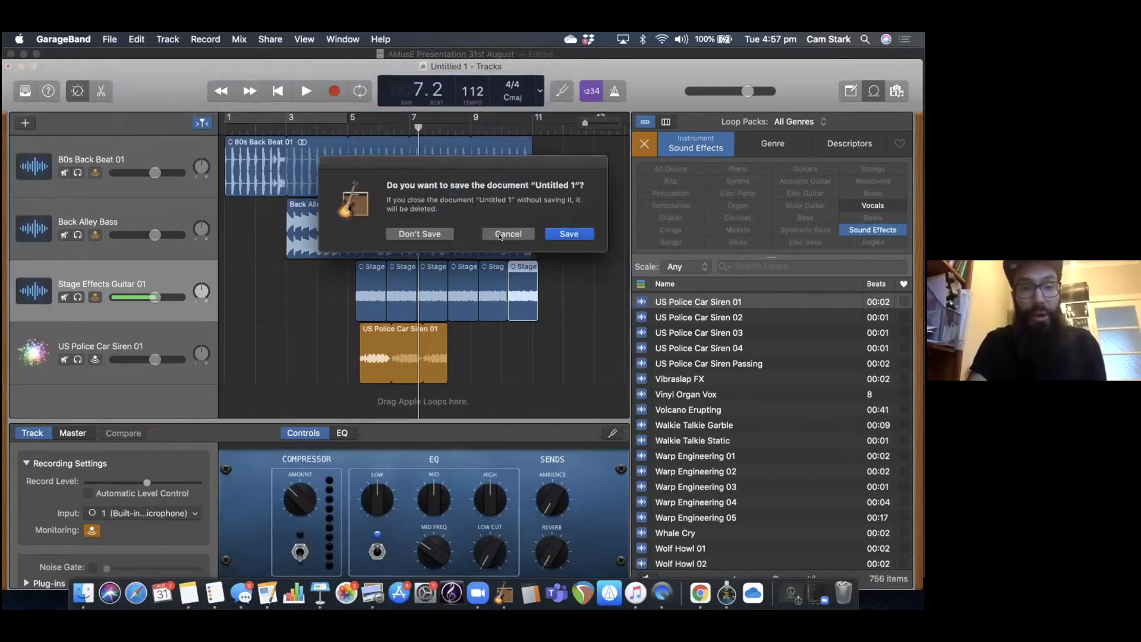
pyautogui.click(569, 233)
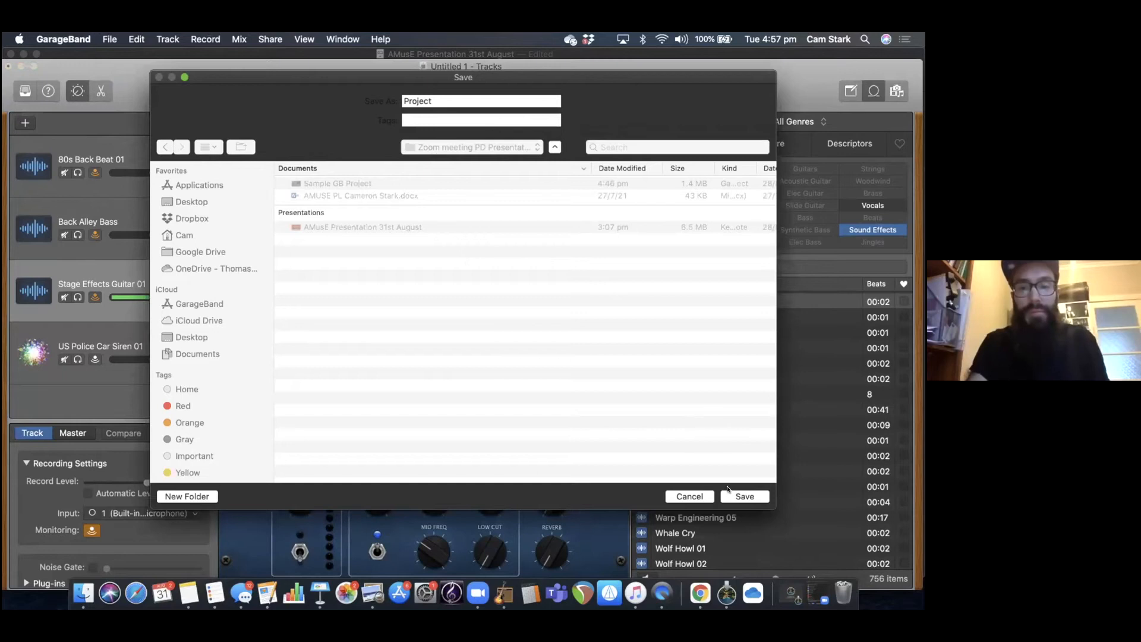
pyautogui.click(738, 494)
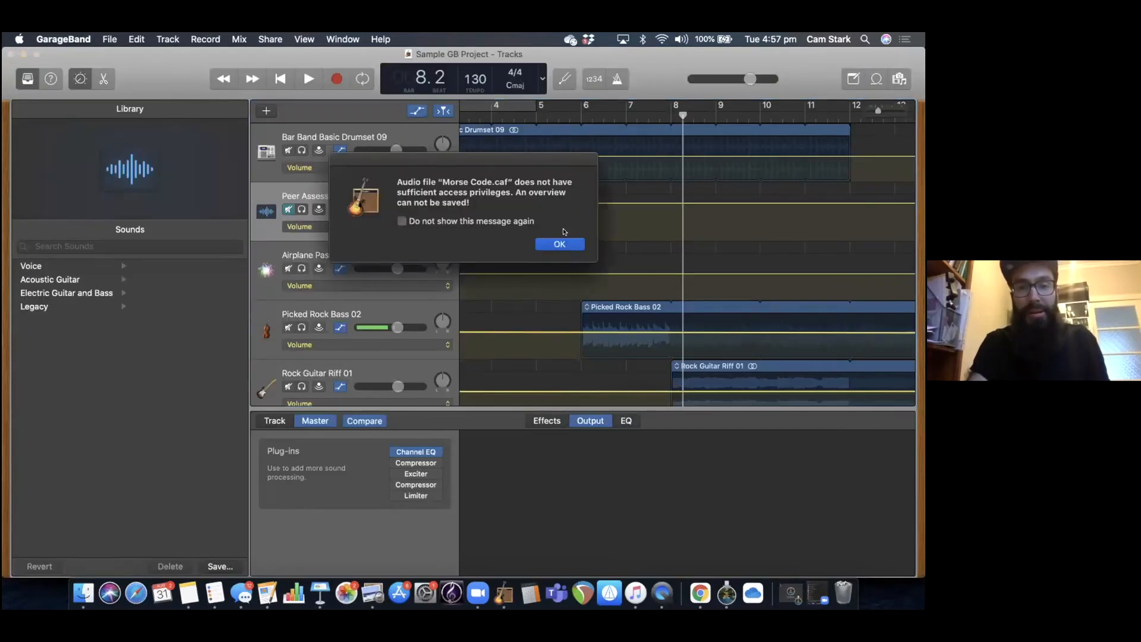
pyautogui.click(559, 243)
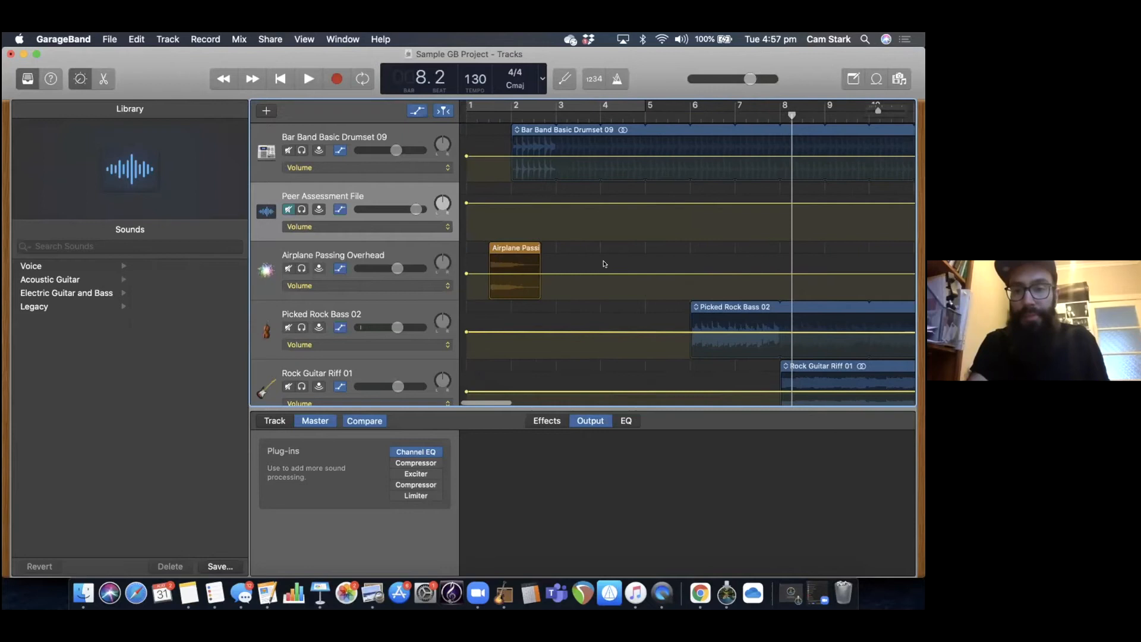
# Play the sample project from just after bar 5 to about bar 9, through the bass and guitar entries.
pyautogui.hscroll(3, 605, 264)
pyautogui.scroll(-5, 604, 264)
pyautogui.scroll(5, 604, 264)
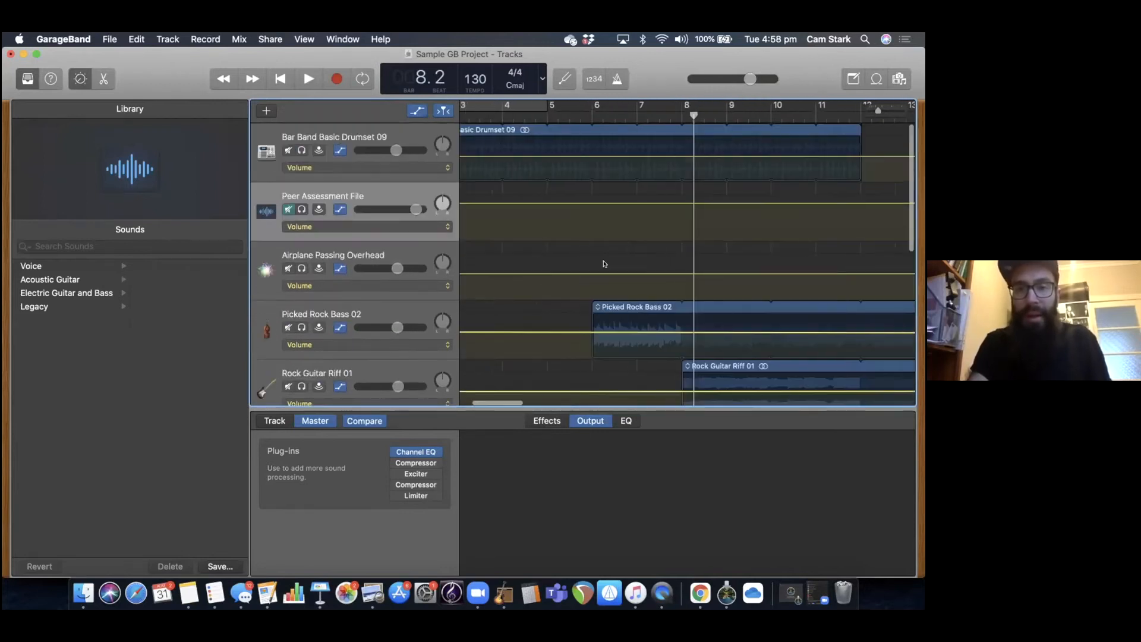
pyautogui.hscroll(-3, 605, 263)
pyautogui.click(653, 112)
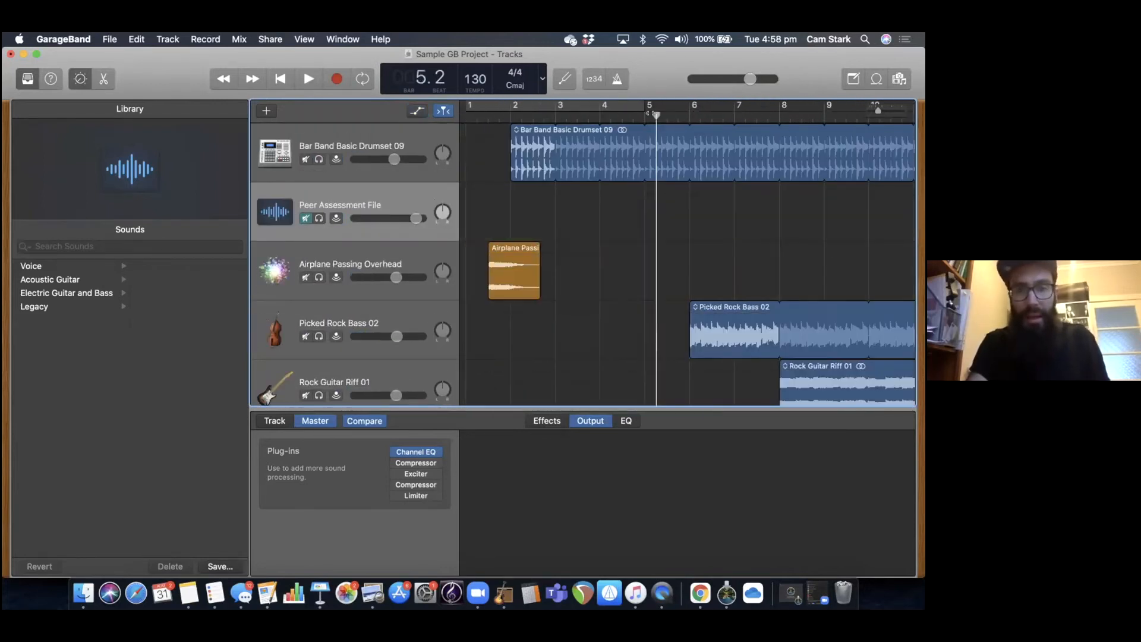
pyautogui.press('space')
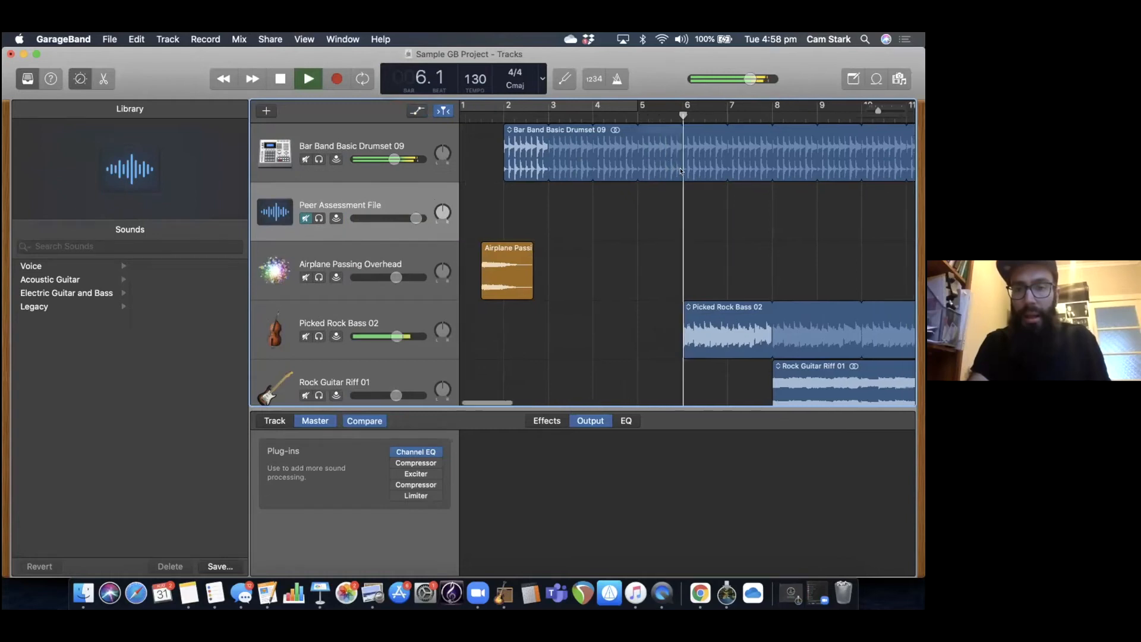
pyautogui.hscroll(5, 681, 171)
pyautogui.scroll(-1, 681, 171)
pyautogui.hscroll(-1, 681, 171)
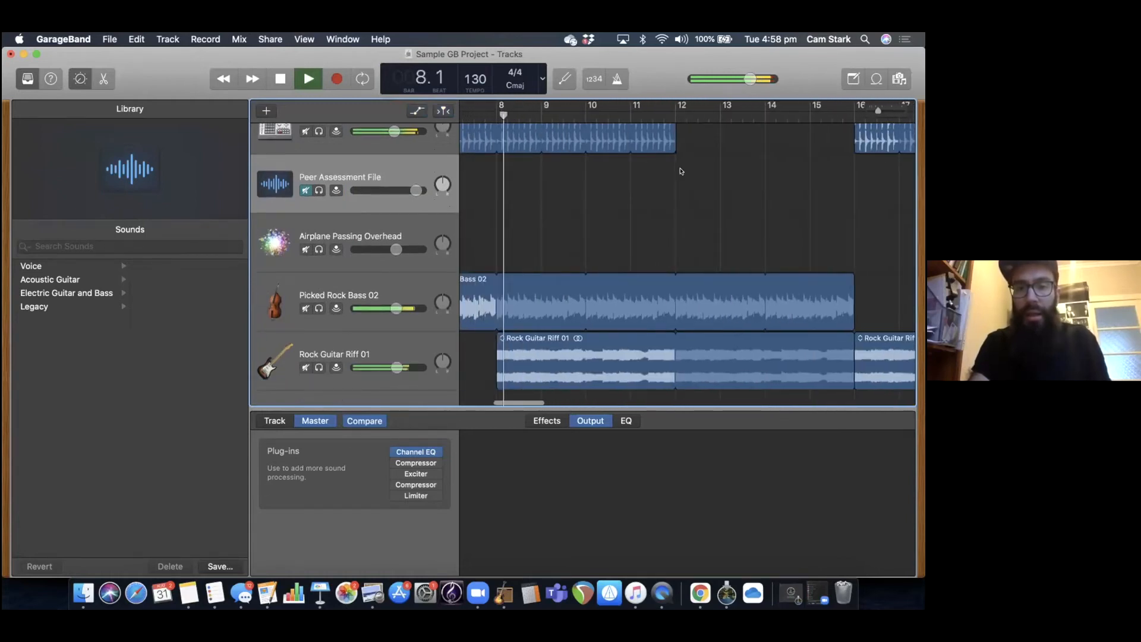
pyautogui.scroll(-1, 681, 171)
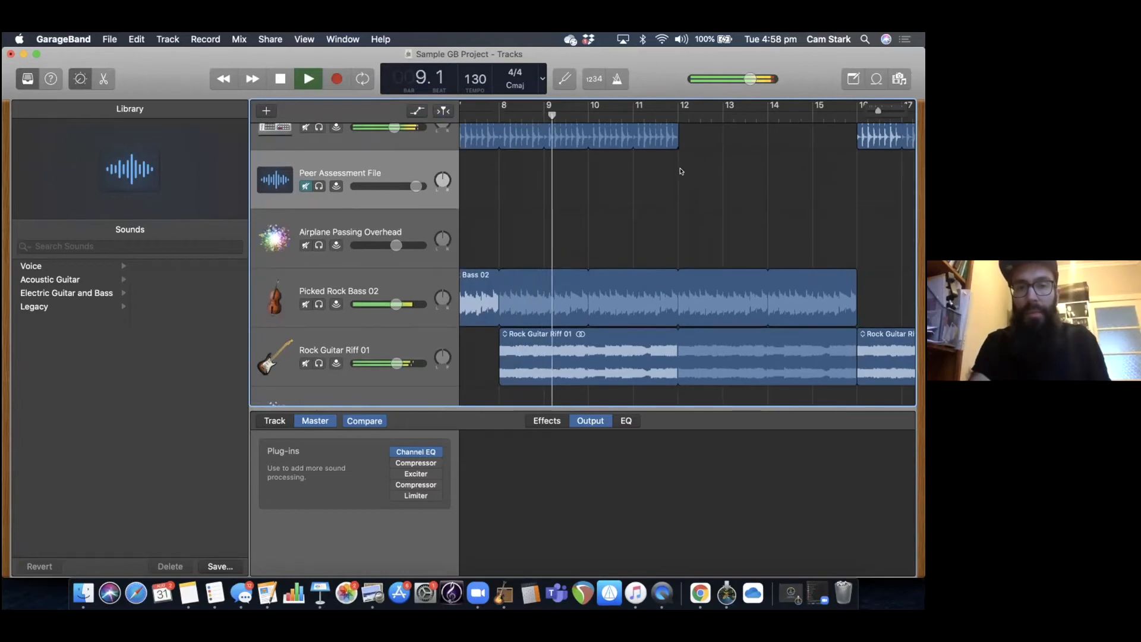
pyautogui.press('space')
# Look through the rest of the sample project's arrangement from bar 12 onward across all its tracks.
pyautogui.hscroll(5, 681, 171)
pyautogui.scroll(-2, 681, 171)
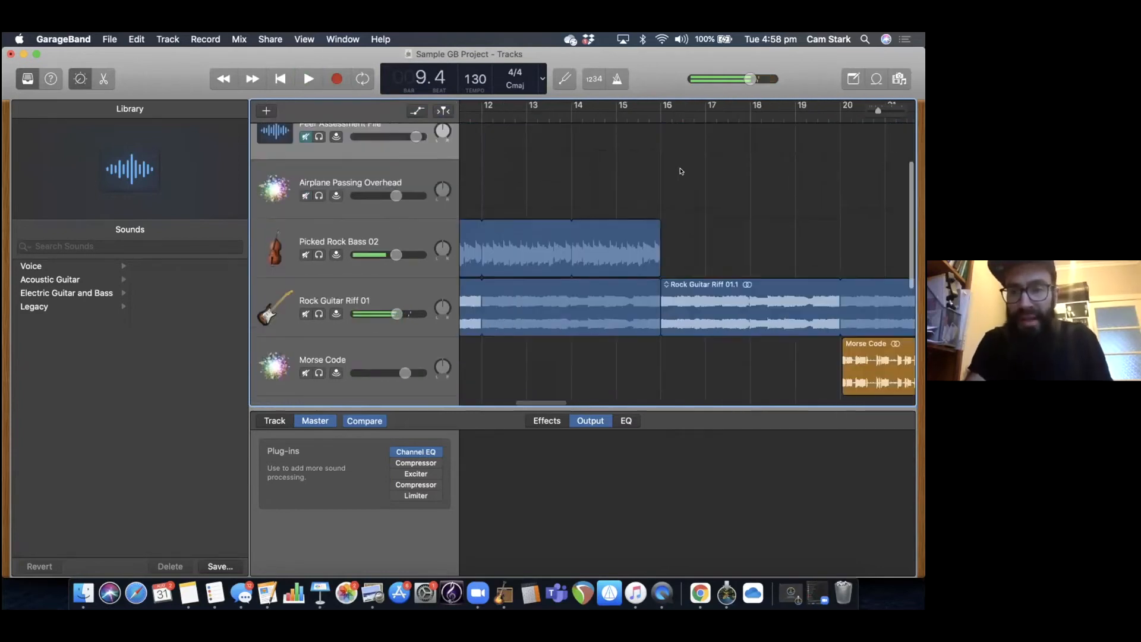
pyautogui.scroll(-3, 681, 171)
pyautogui.hscroll(3, 677, 167)
pyautogui.scroll(5, 672, 160)
pyautogui.hscroll(-1, 664, 155)
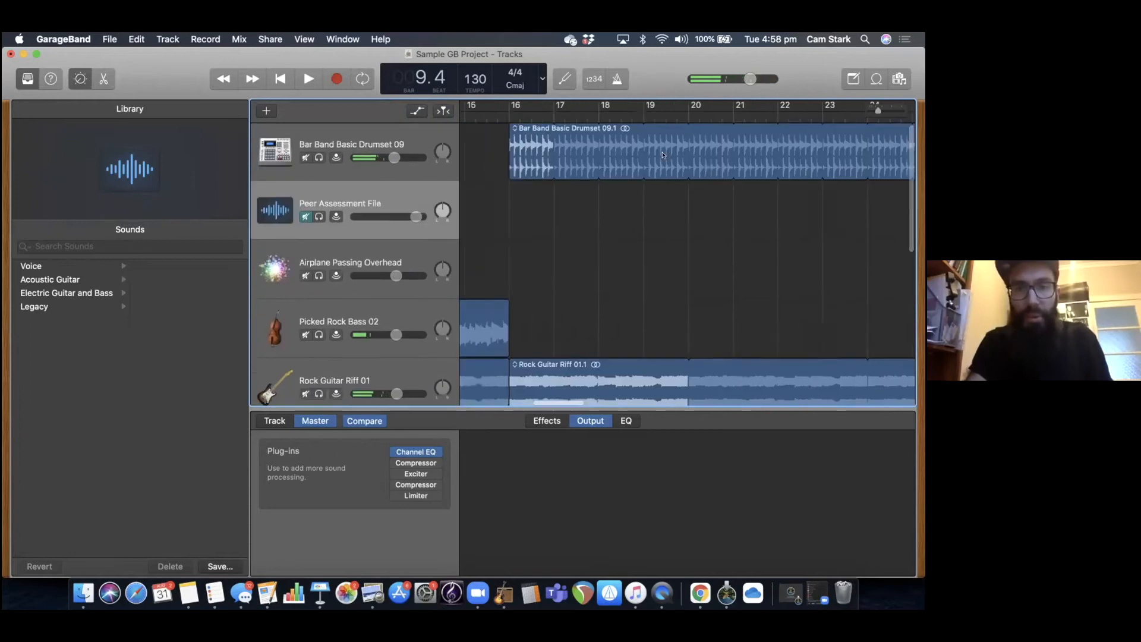
pyautogui.hscroll(-1, 664, 155)
# Open the recent stark project yr 10 without saving the changes to Sample GB Project.
pyautogui.click(110, 38)
pyautogui.moveTo(137, 79)
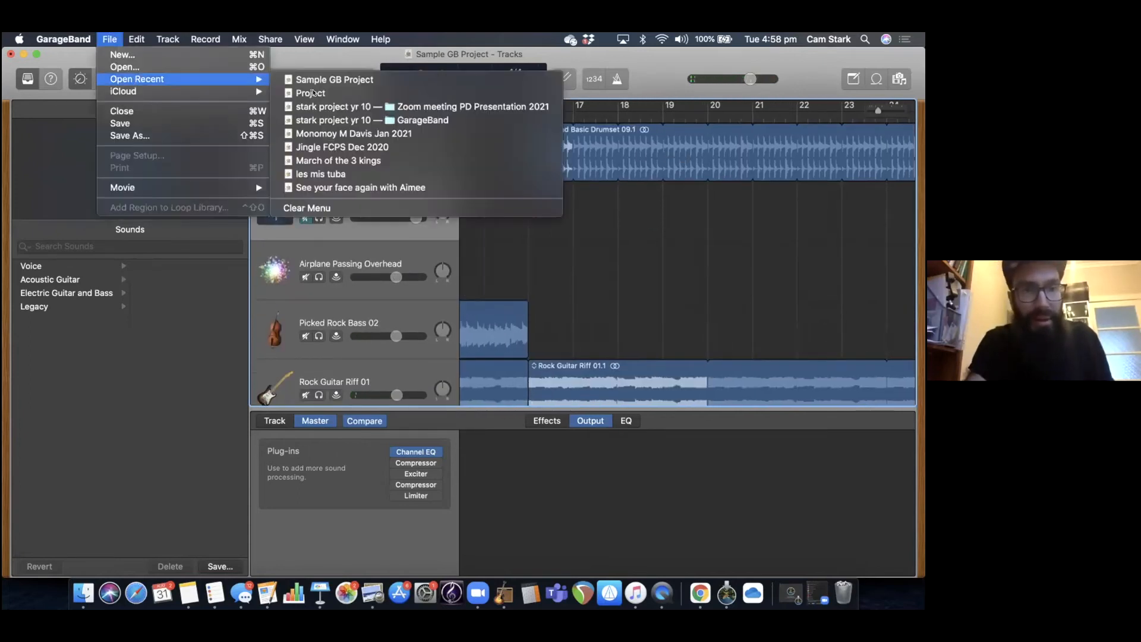
pyautogui.click(343, 109)
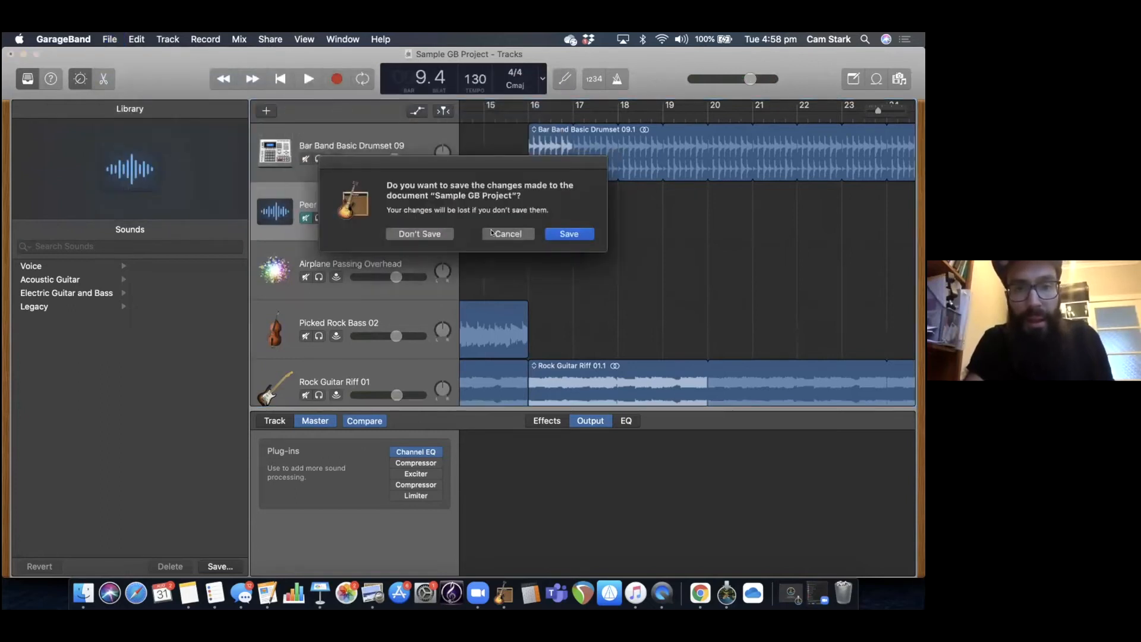
pyautogui.click(431, 234)
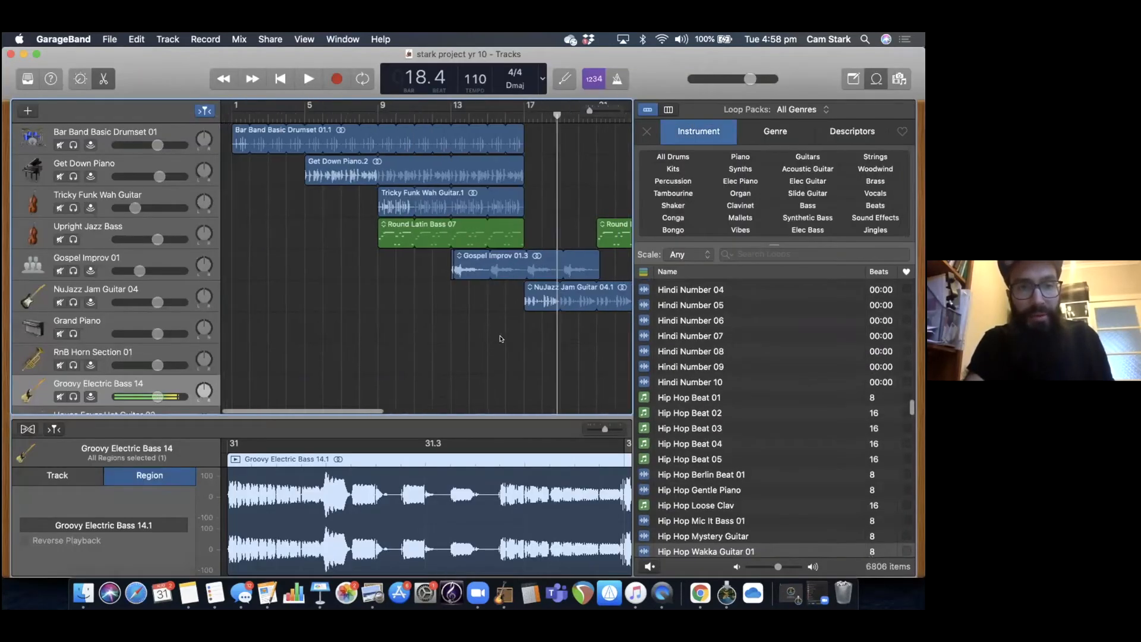
# Examine how the instruments enter from the start through bar 9 and in the sections beyond bar 25.
pyautogui.scroll(-1, 466, 217)
pyautogui.hscroll(2, 466, 217)
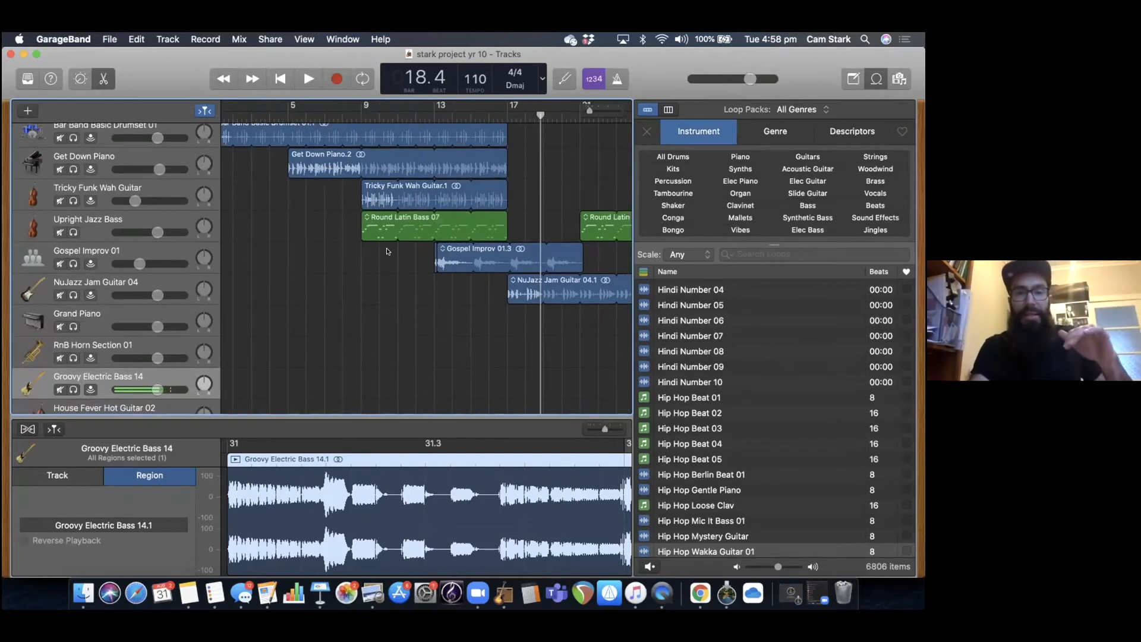
pyautogui.scroll(1, 336, 140)
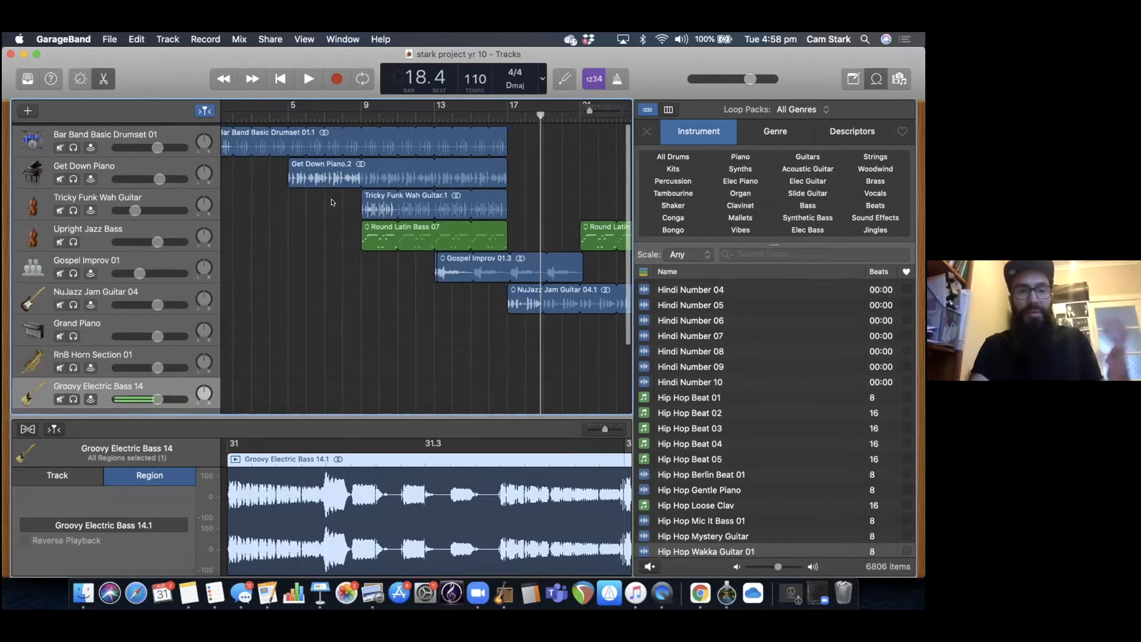
pyautogui.click(356, 113)
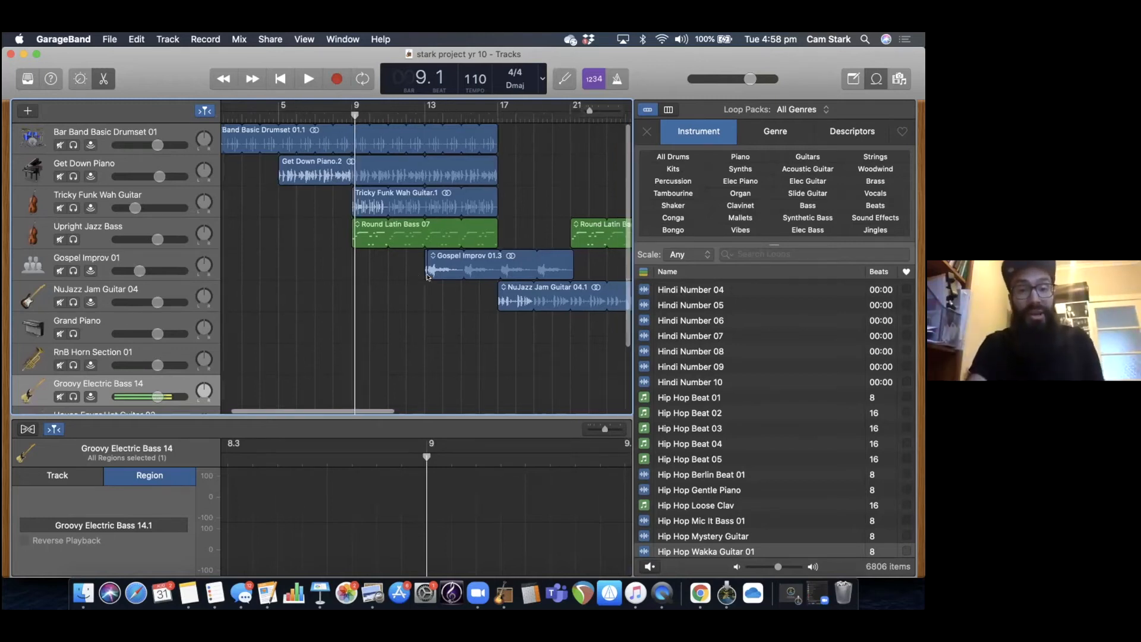
pyautogui.hscroll(15, 416, 273)
pyautogui.hscroll(8, 427, 277)
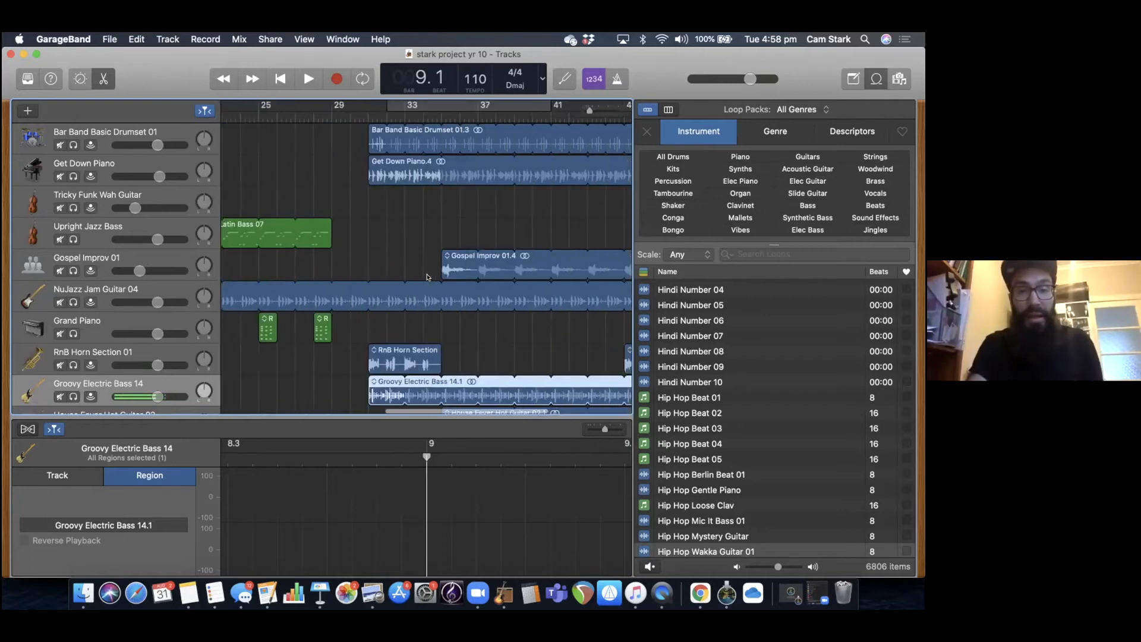
pyautogui.hscroll(8, 426, 277)
pyautogui.scroll(-3, 427, 277)
pyautogui.hscroll(-8, 427, 277)
pyautogui.scroll(3, 427, 277)
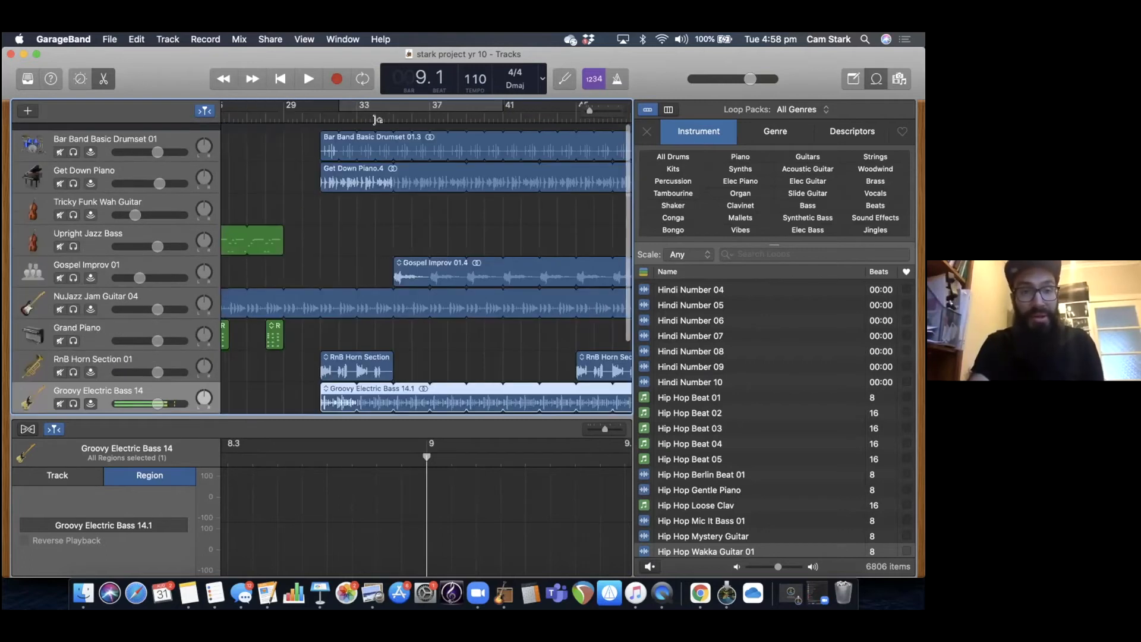
# Play the song from about bar 31, where the drums, horns and electric bass enter, to bar 39.
pyautogui.click(330, 111)
pyautogui.press('space')
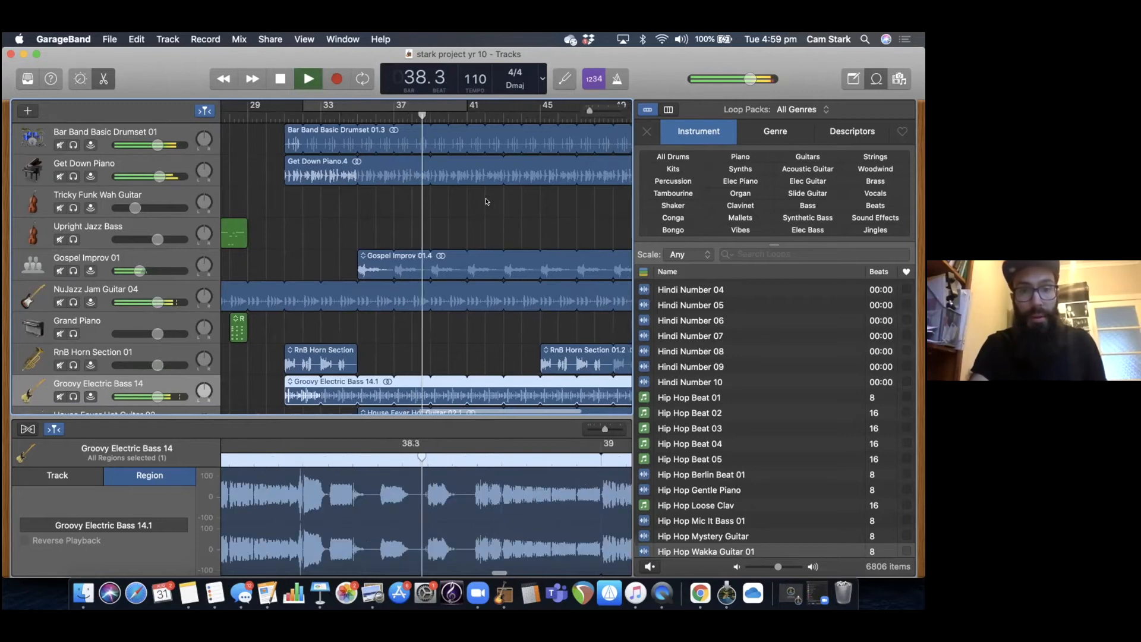
pyautogui.press('space')
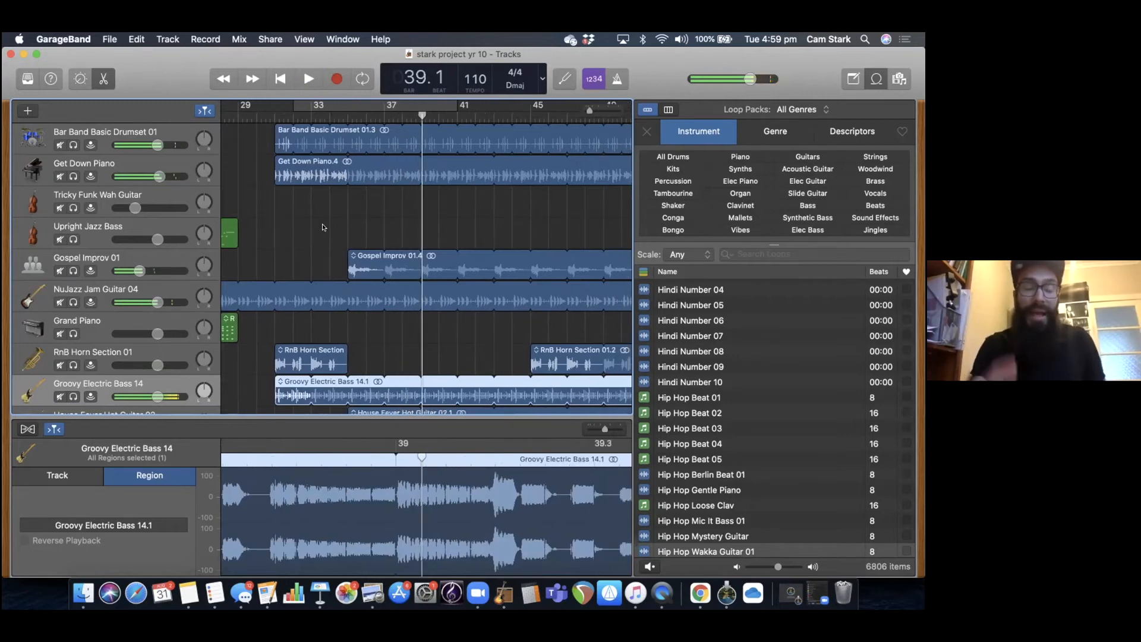
# Review the arrangement between bars 13 and 31 and place the playhead at bar 31.
pyautogui.hscroll(-8, 323, 226)
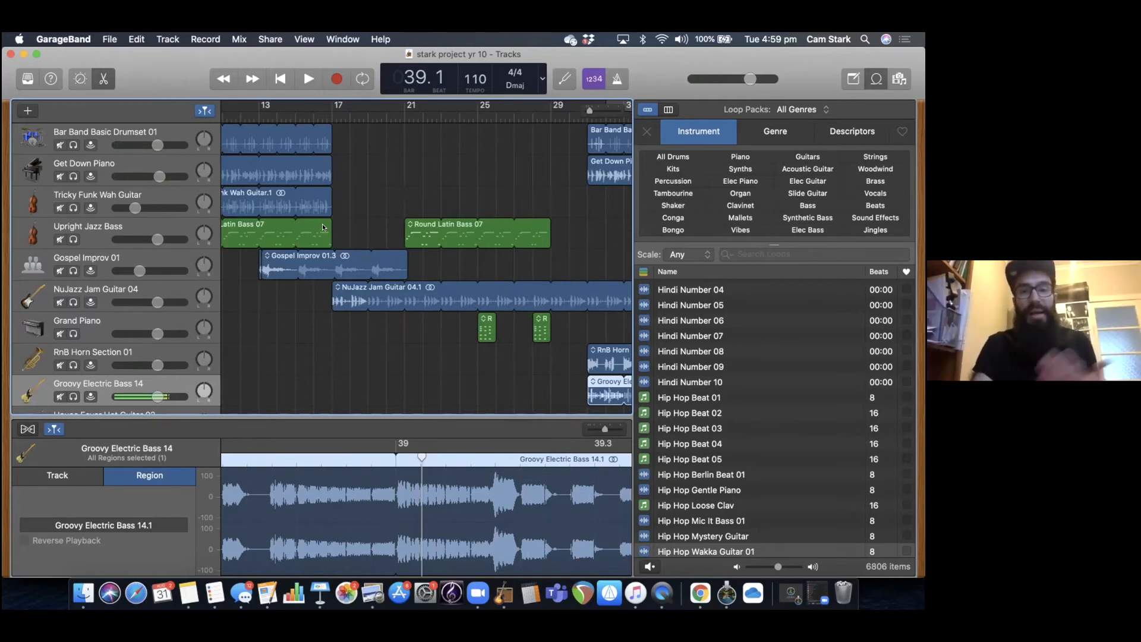
pyautogui.hscroll(4, 323, 227)
pyautogui.click(487, 113)
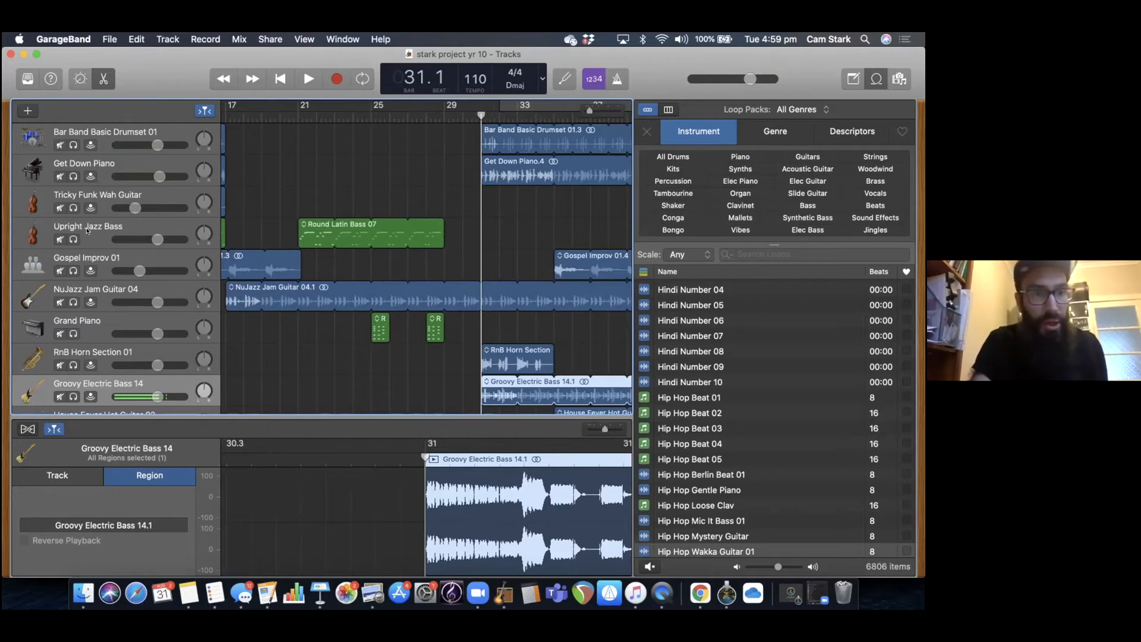
pyautogui.hscroll(-10, 87, 231)
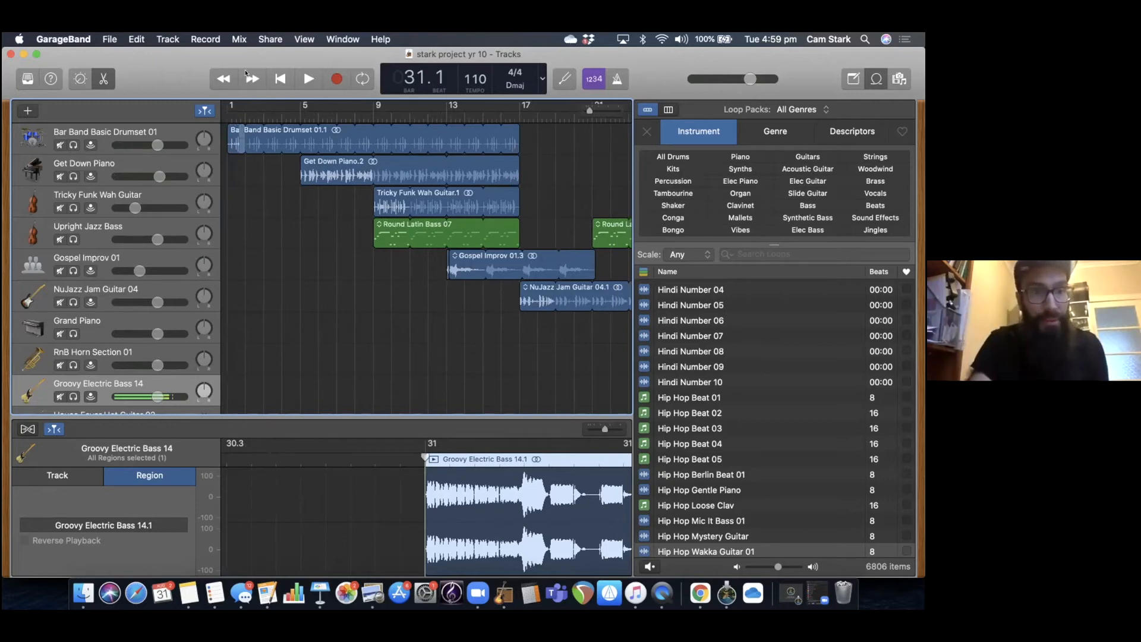
# Play the song from bar 9, briefly soloing the Get Down Piano track before stopping near bar 12.
pyautogui.click(278, 79)
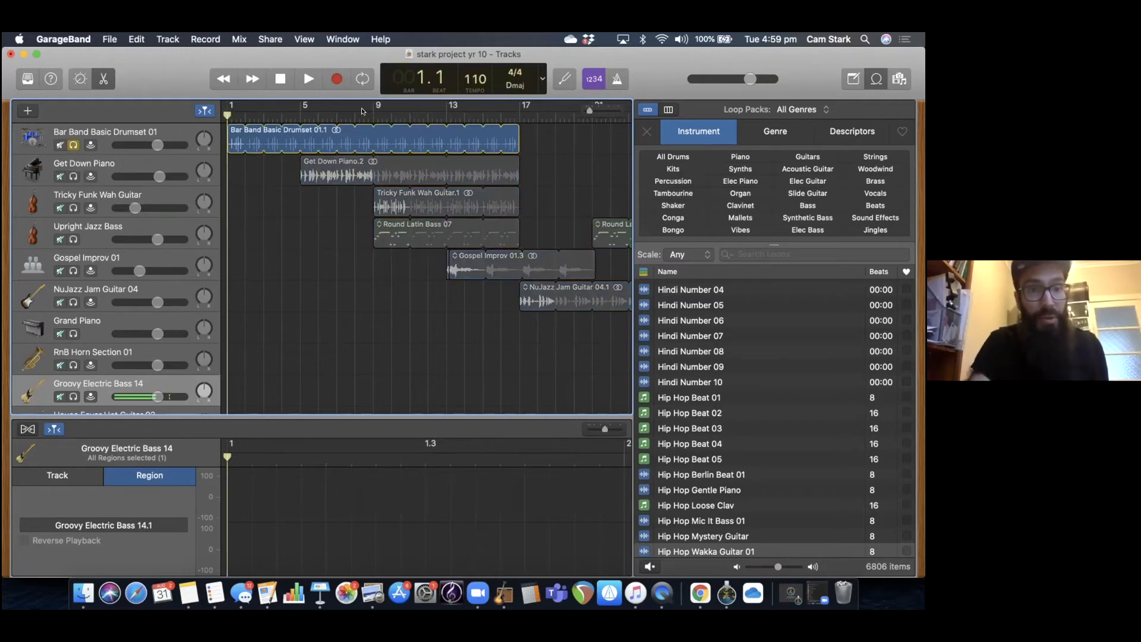
pyautogui.click(319, 114)
pyautogui.click(374, 113)
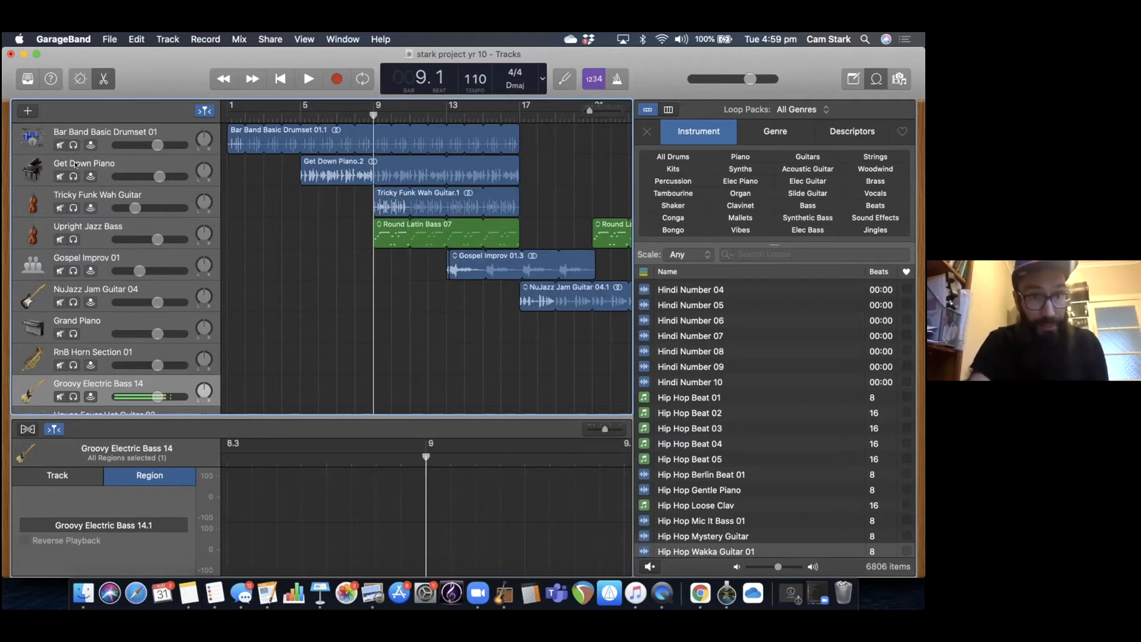
pyautogui.press('space')
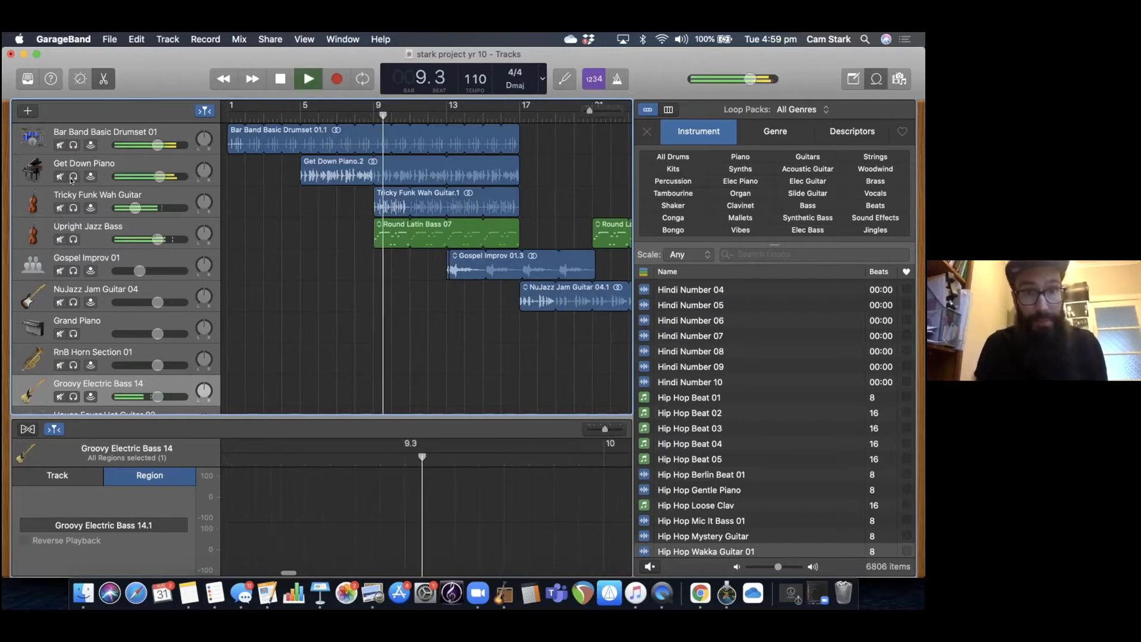
pyautogui.click(72, 177)
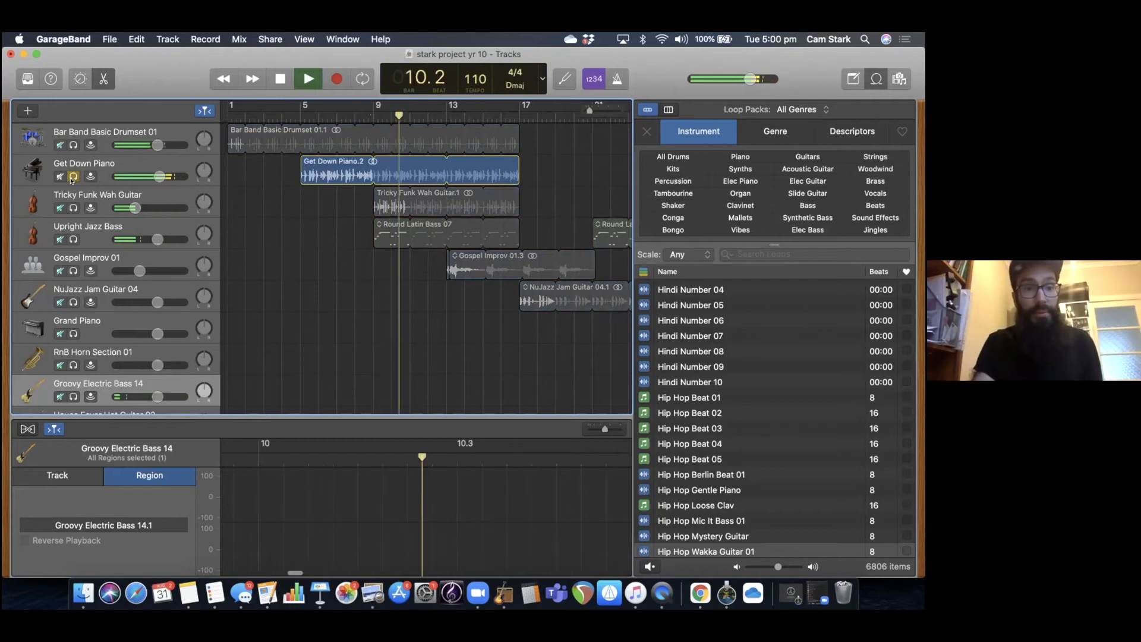
pyautogui.click(72, 177)
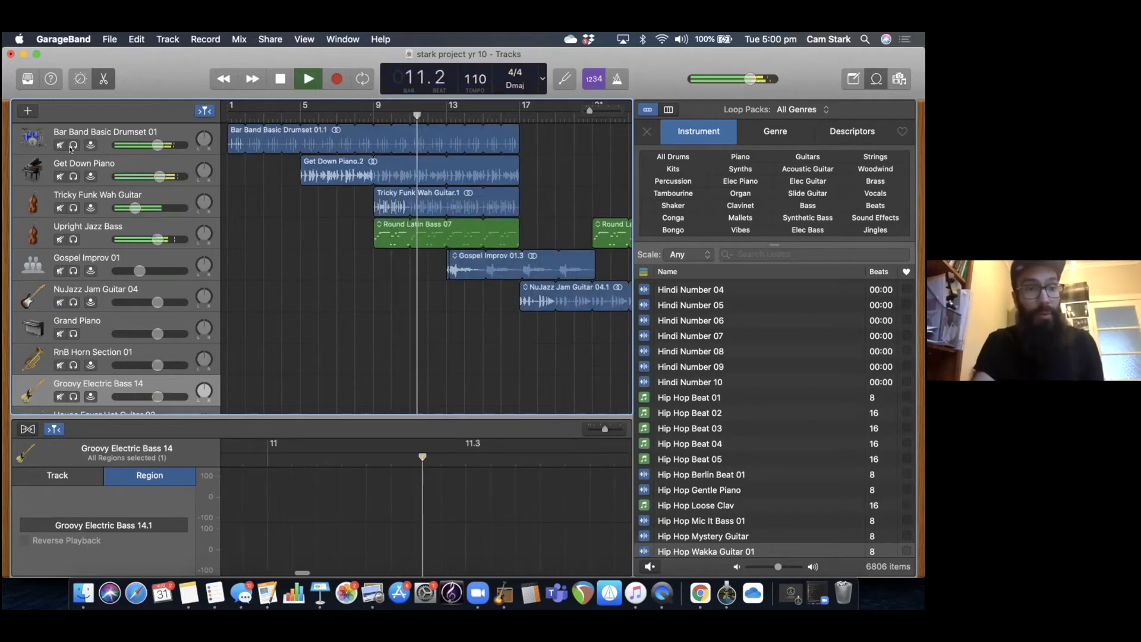
pyautogui.press('space')
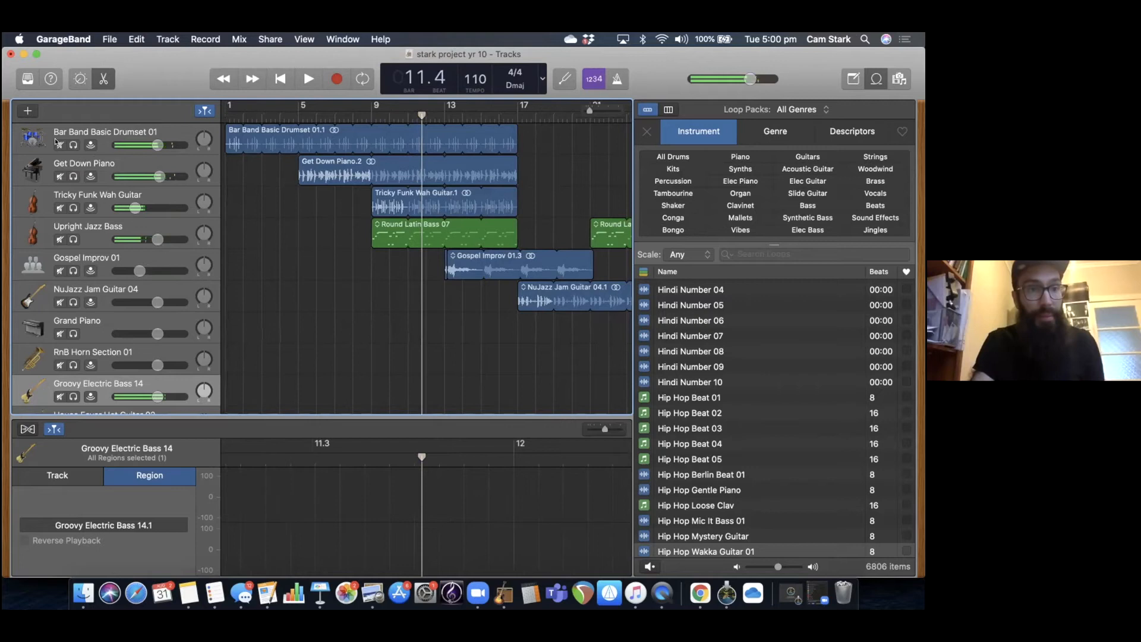
# Resume playback with the Bar Band Basic Drumset 01 track muted, and unmute it after bar 14.
pyautogui.click(58, 144)
pyautogui.press('space')
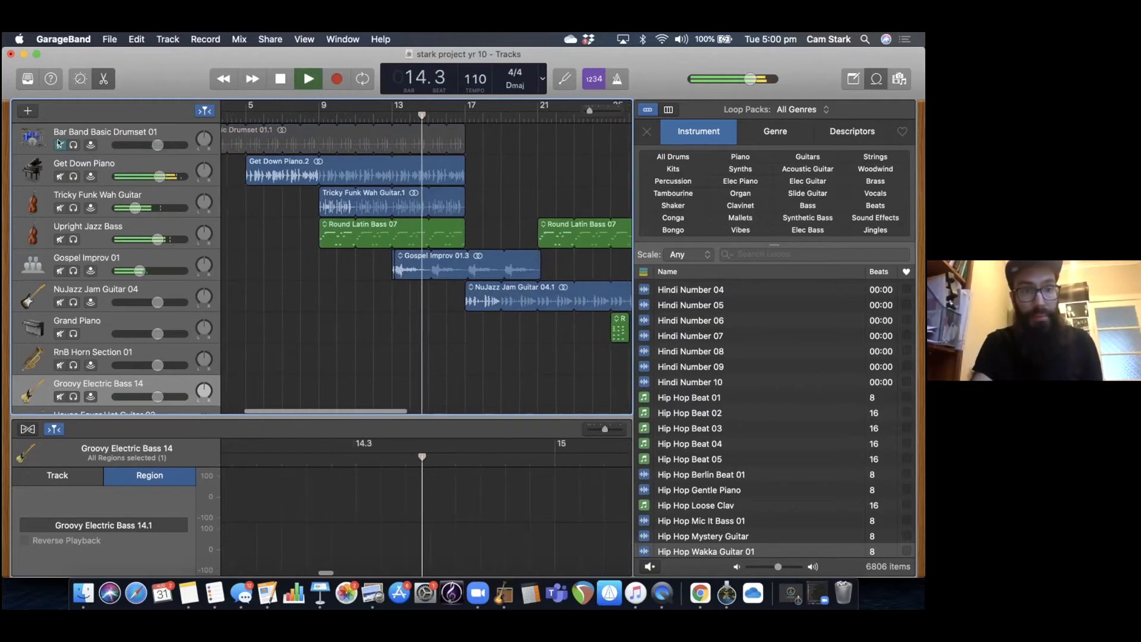
pyautogui.click(59, 145)
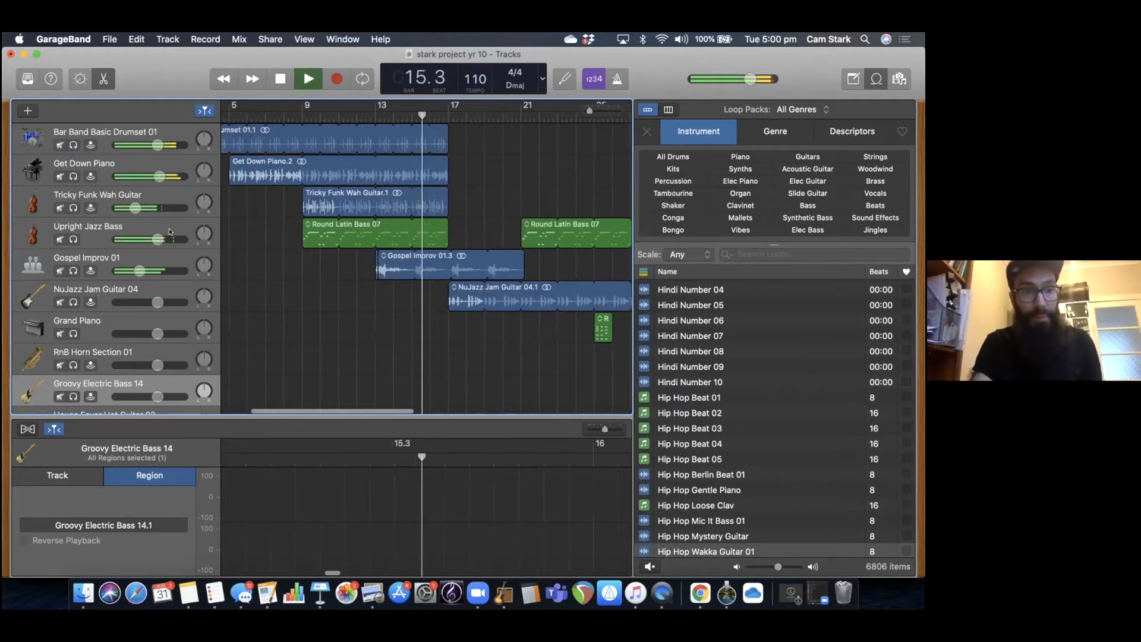
# Keep playing past the NuJazz Jam Guitar entry at bar 17 while viewing the lower tracks, and stop playback.
pyautogui.scroll(-2, 170, 231)
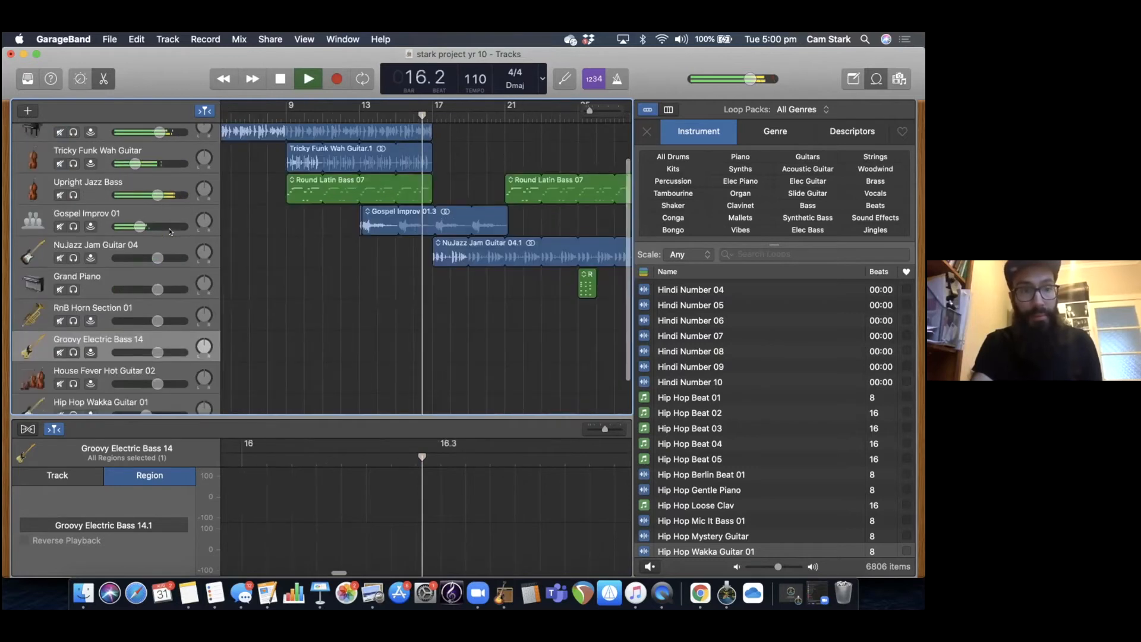
pyautogui.scroll(-2, 169, 231)
pyautogui.scroll(2, 170, 232)
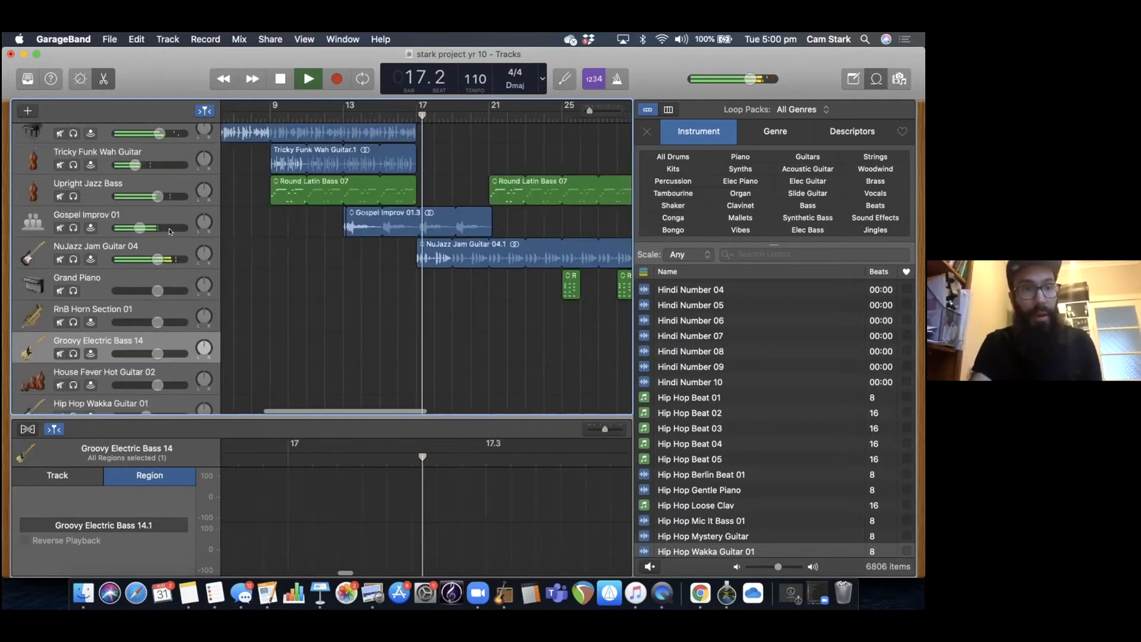
pyautogui.press('space')
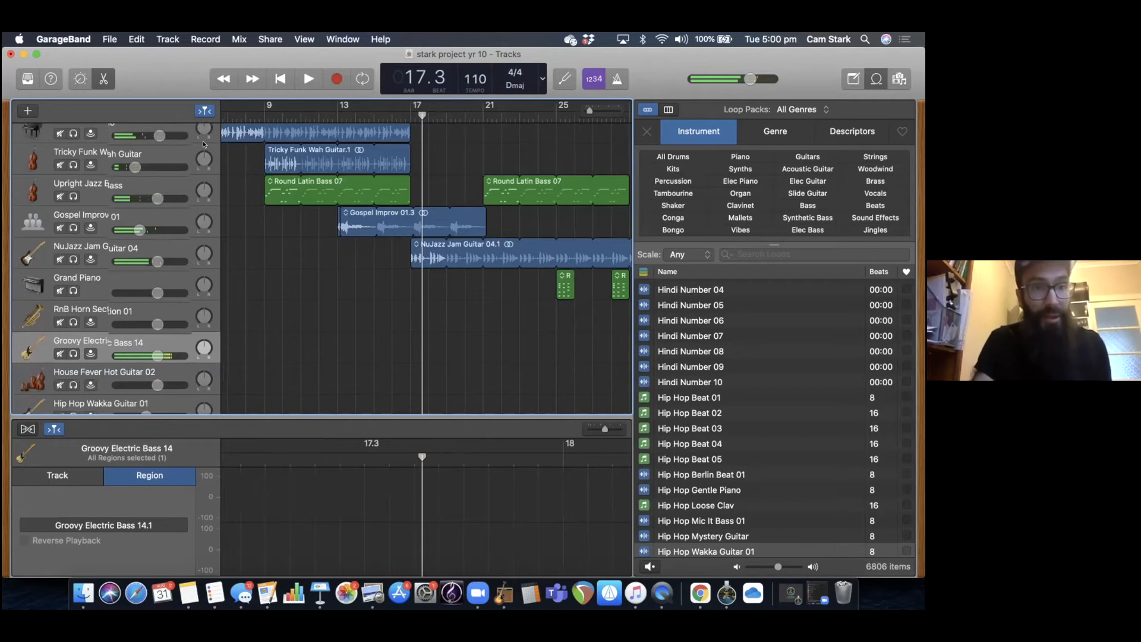
# Pan the Bar Band Basic Drumset 01 track to +8, and return it to centre.
pyautogui.scroll(2, 204, 135)
pyautogui.moveTo(205, 135)
pyautogui.moveTo(205, 135)
pyautogui.mouseDown()
pyautogui.moveTo(205, 147)
pyautogui.moveTo(204, 130)
pyautogui.mouseUp()
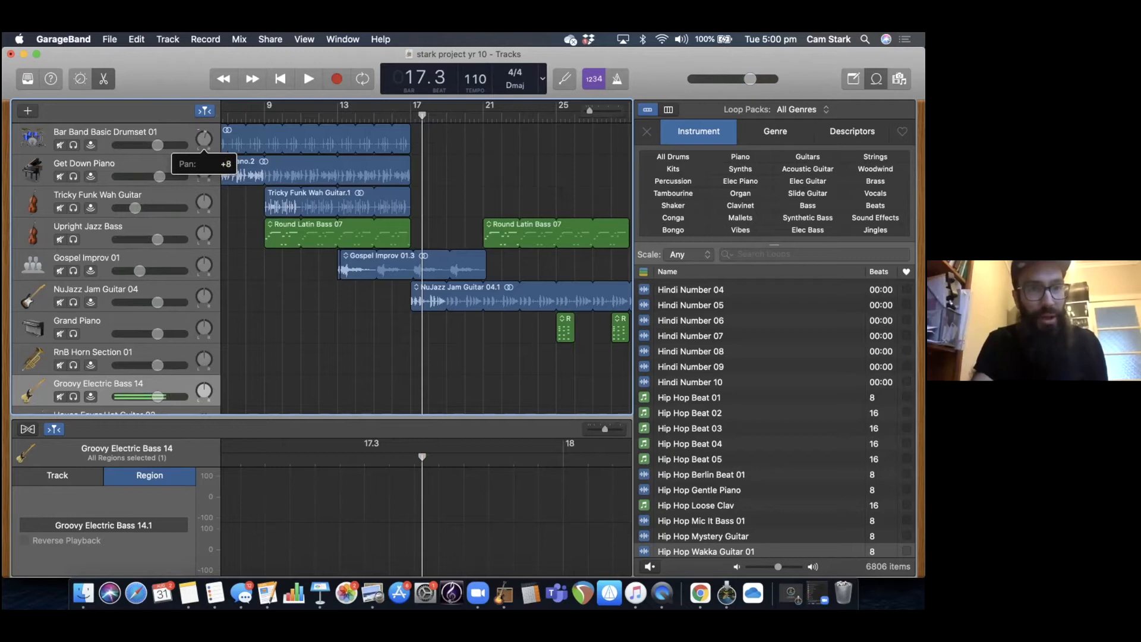
pyautogui.moveTo(205, 130); pyautogui.dragTo(202, 140)
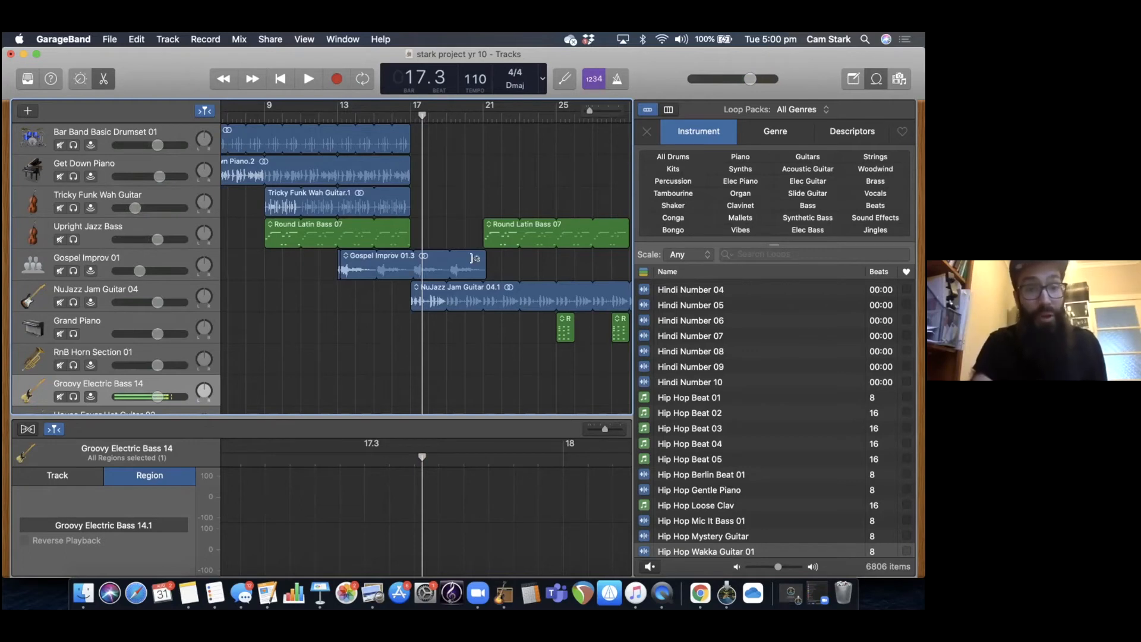
# Place the playhead at bar 25 and play the Grand Piano entry briefly before stopping.
pyautogui.hscroll(5, 464, 285)
pyautogui.click(468, 113)
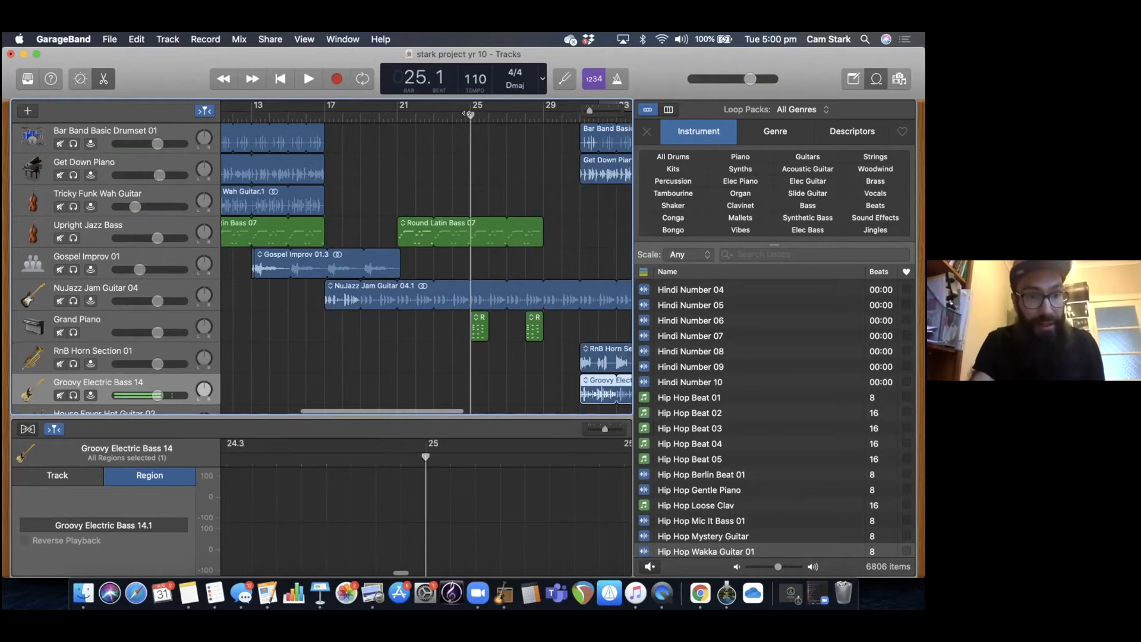
pyautogui.press('space')
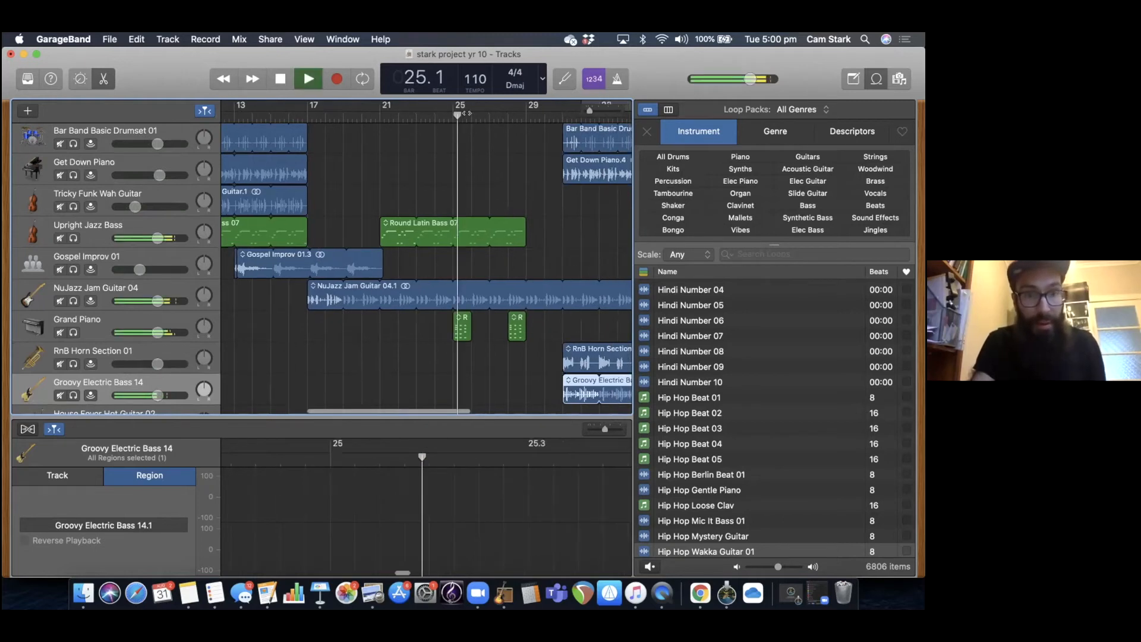
pyautogui.press('space')
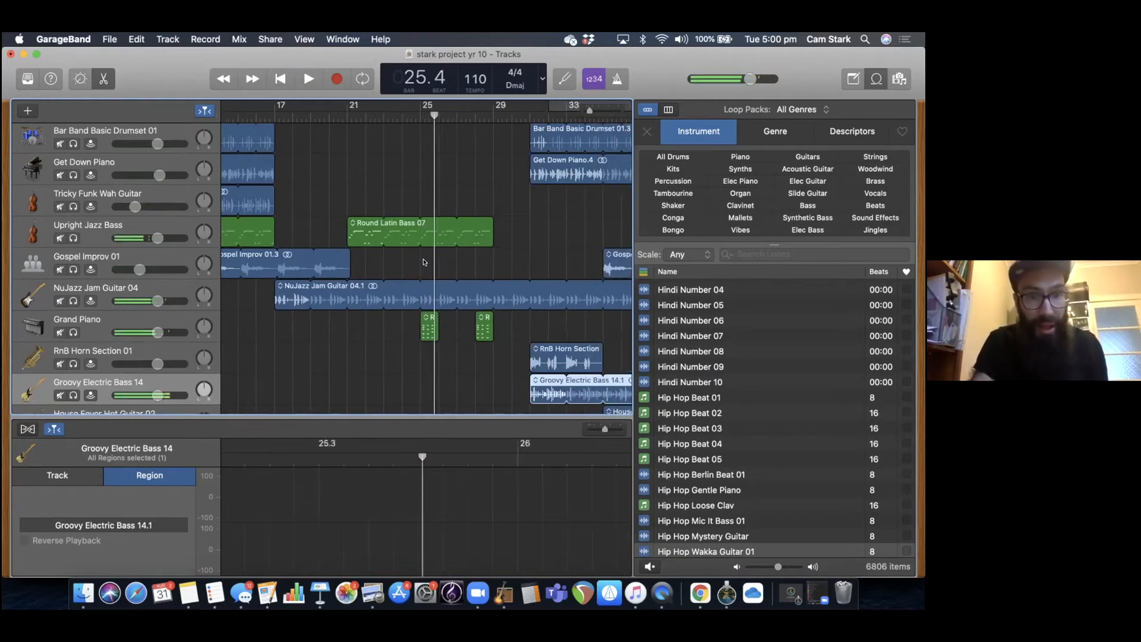
# Solo the Grand Piano track, shift its pan off centre, and play it from just before bar 25.
pyautogui.click(73, 332)
pyautogui.moveTo(204, 326); pyautogui.dragTo(204, 331)
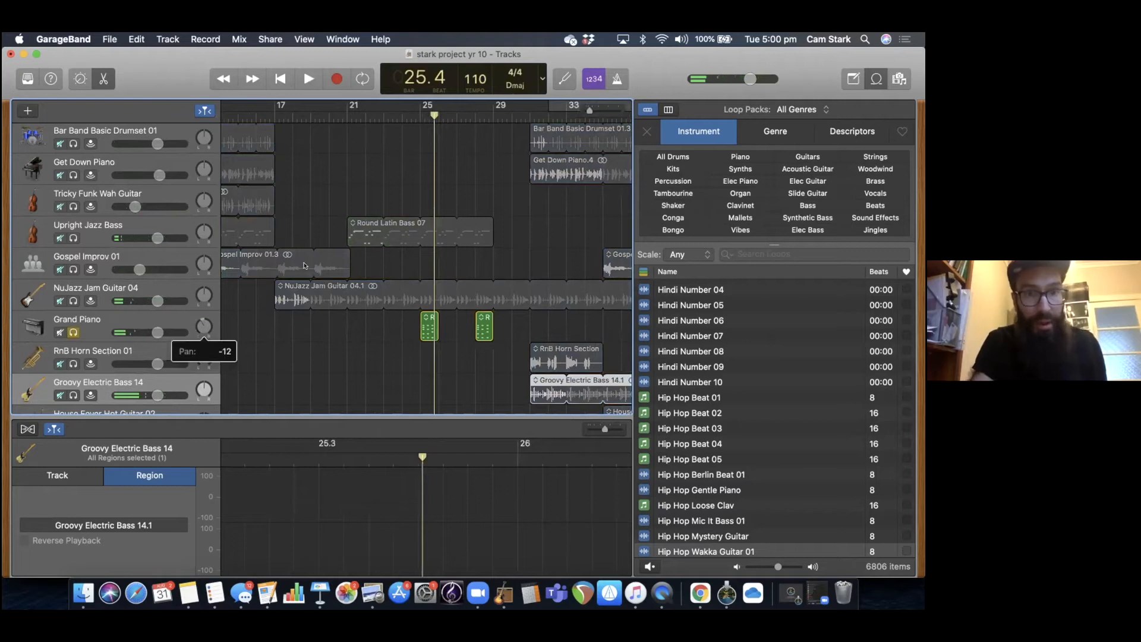
pyautogui.click(403, 115)
pyautogui.press('space')
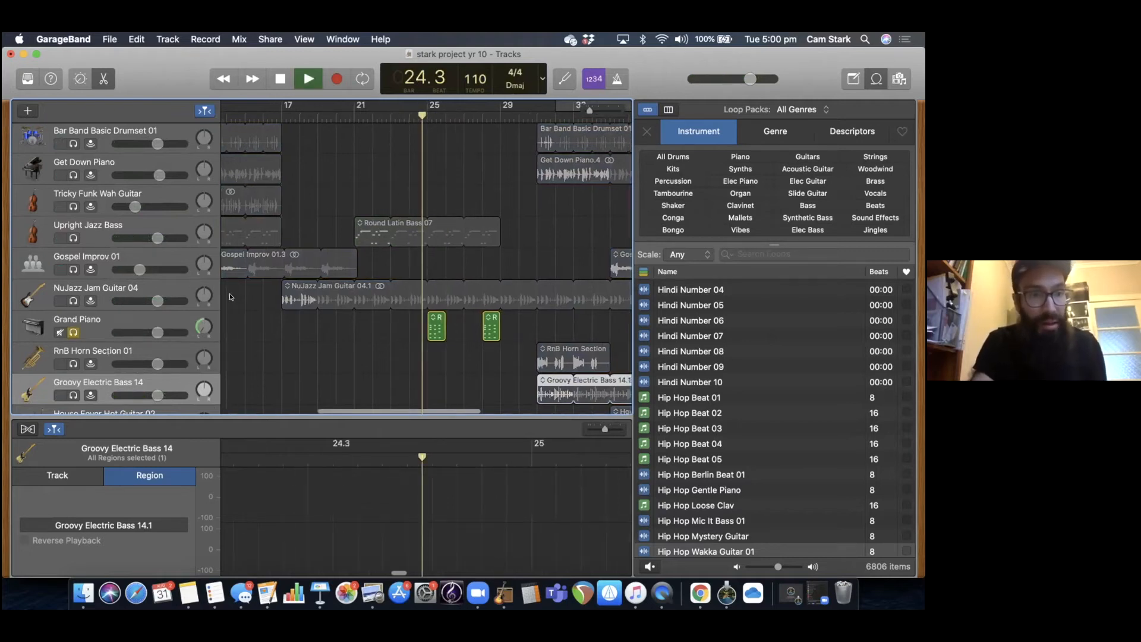
pyautogui.press('space')
# Unsolo the Grand Piano track and play the full mix until about bar 26.
pyautogui.click(72, 331)
pyautogui.press('space')
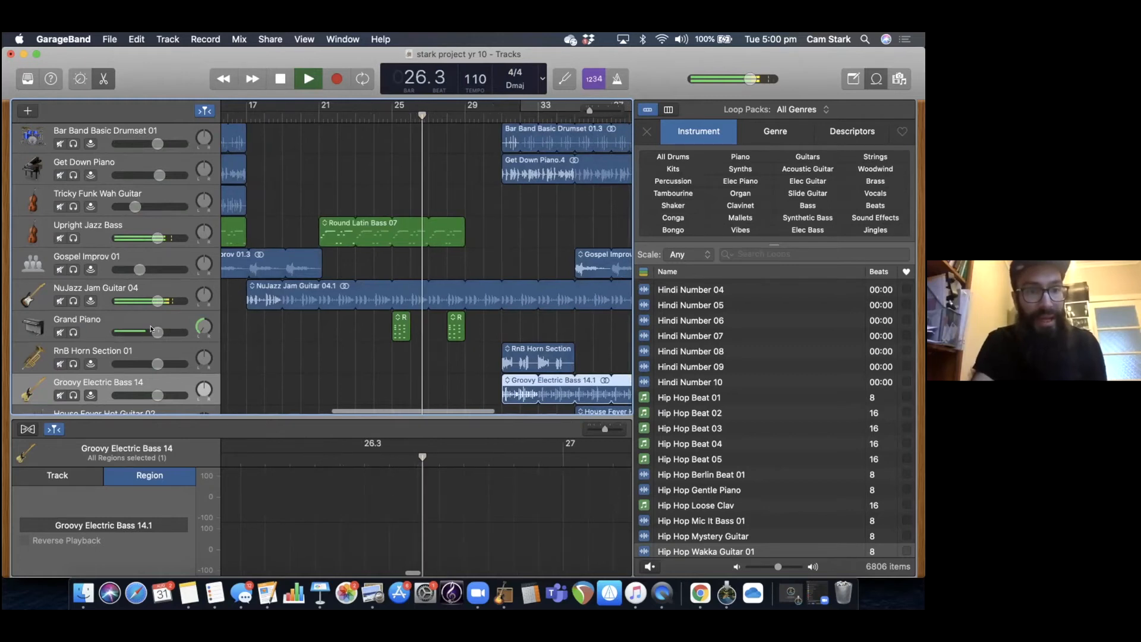
pyautogui.press('space')
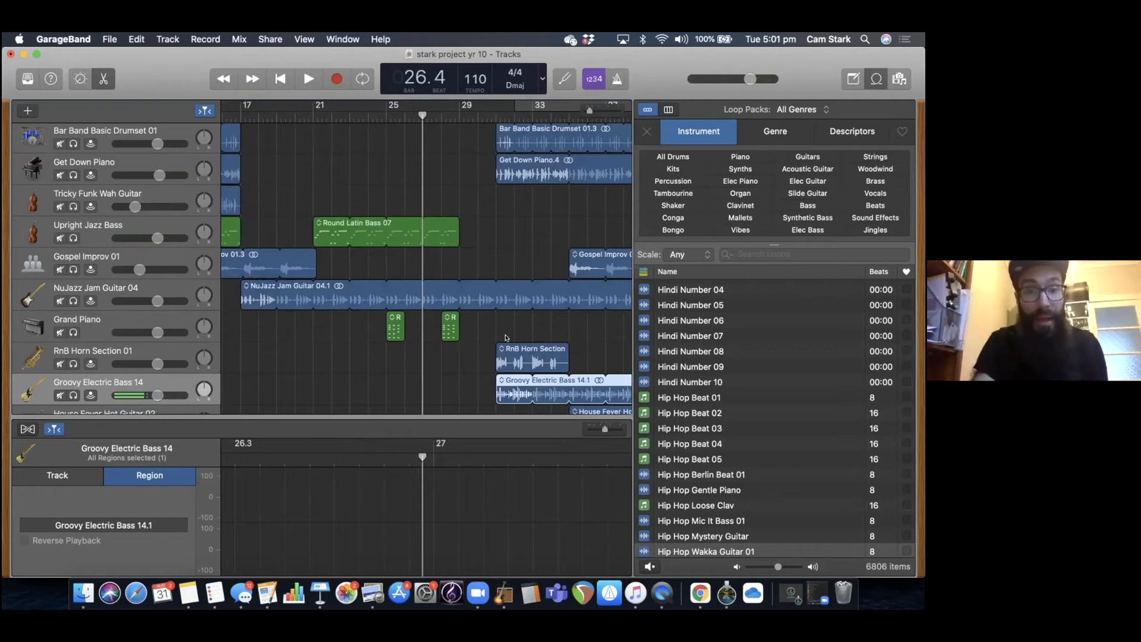
# Switch to Keynote to consult the "Lesson content continued…" slide, and return to GarageBand.
pyautogui.scroll(1, 538, 372)
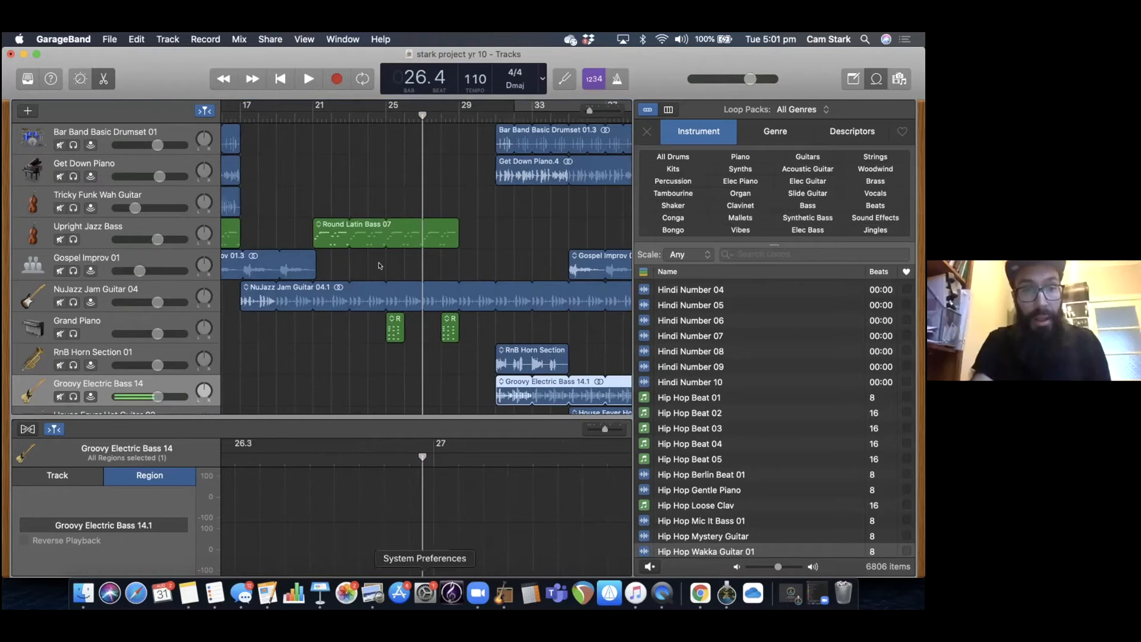
pyautogui.click(321, 593)
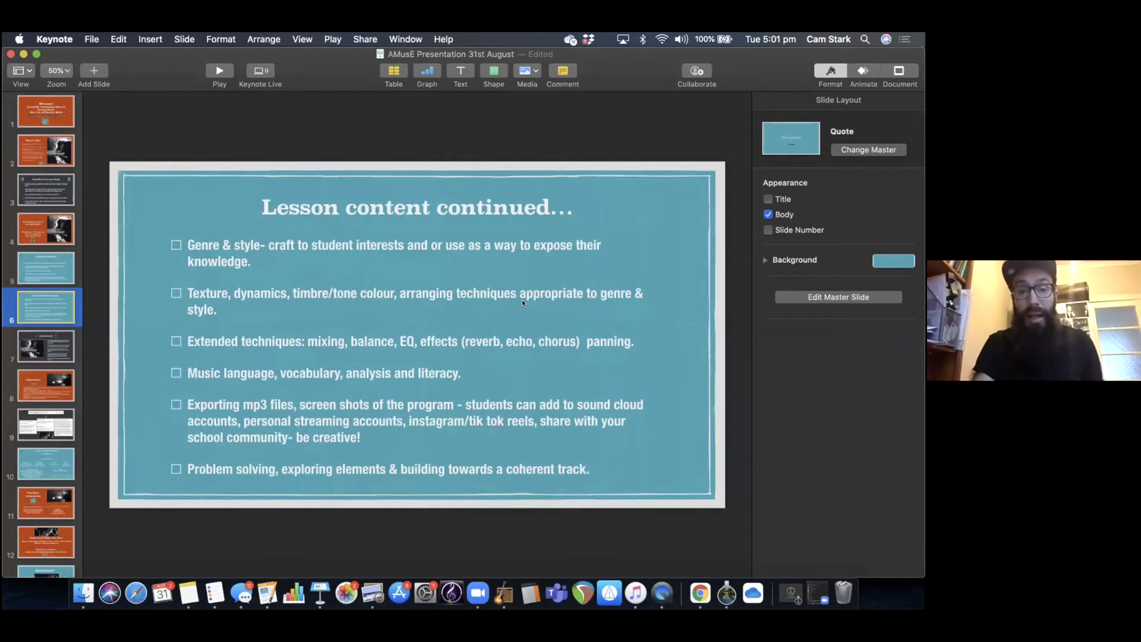
pyautogui.click(504, 593)
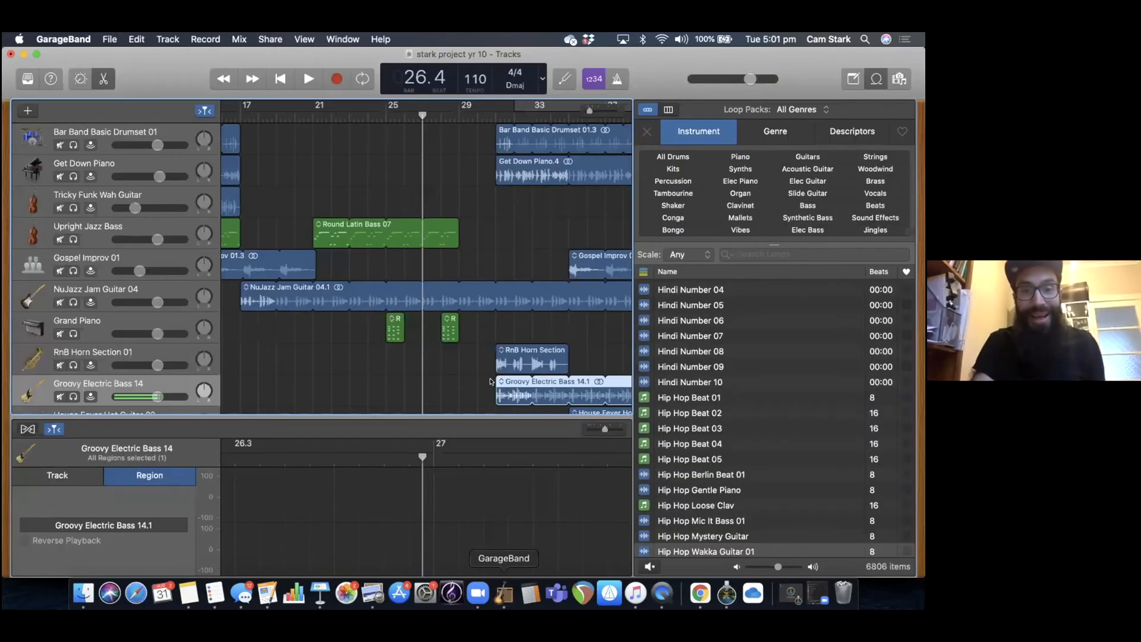
# Play the arrangement from bar 15 through the drum drop-out at bar 17, stopping near the end of bar 19.
pyautogui.hscroll(3, 324, 123)
pyautogui.hscroll(-6, 313, 112)
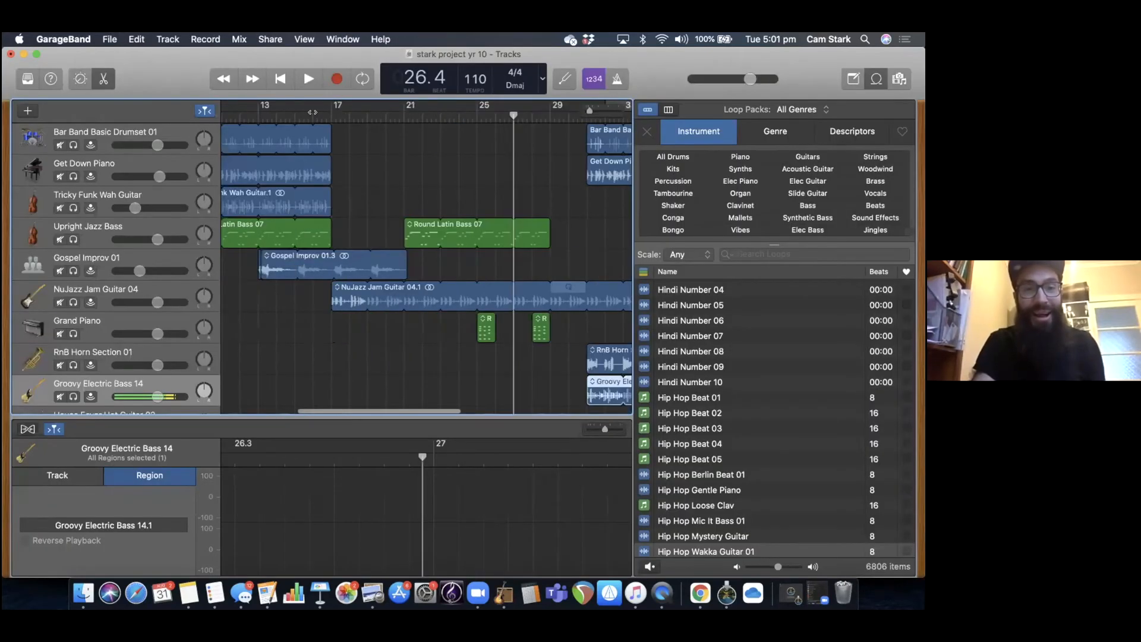
pyautogui.click(313, 112)
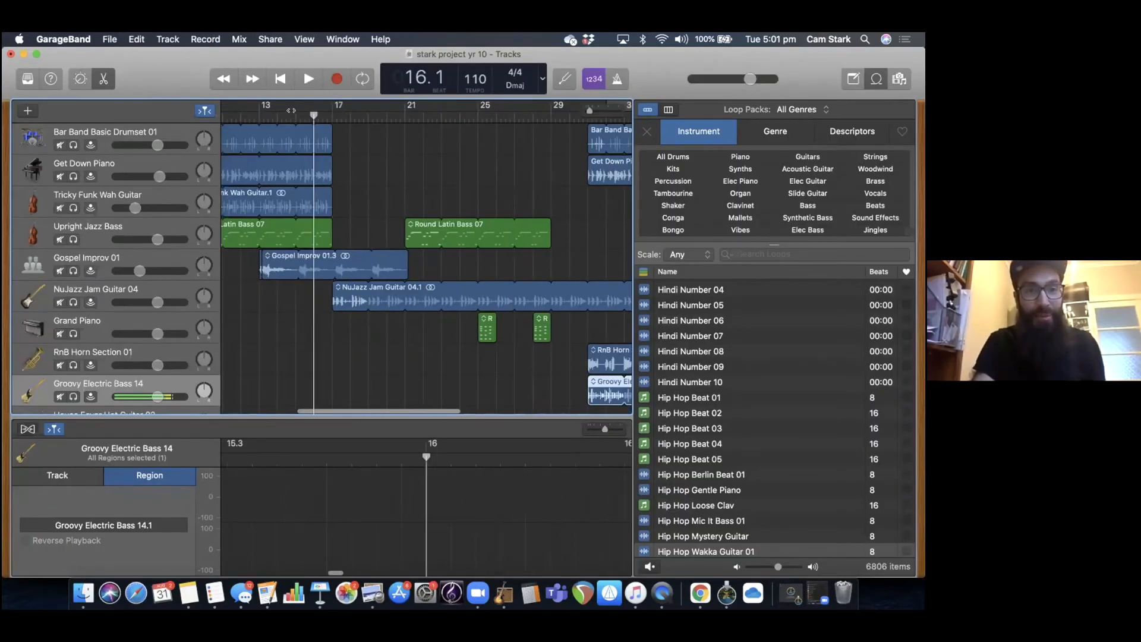
pyautogui.click(292, 112)
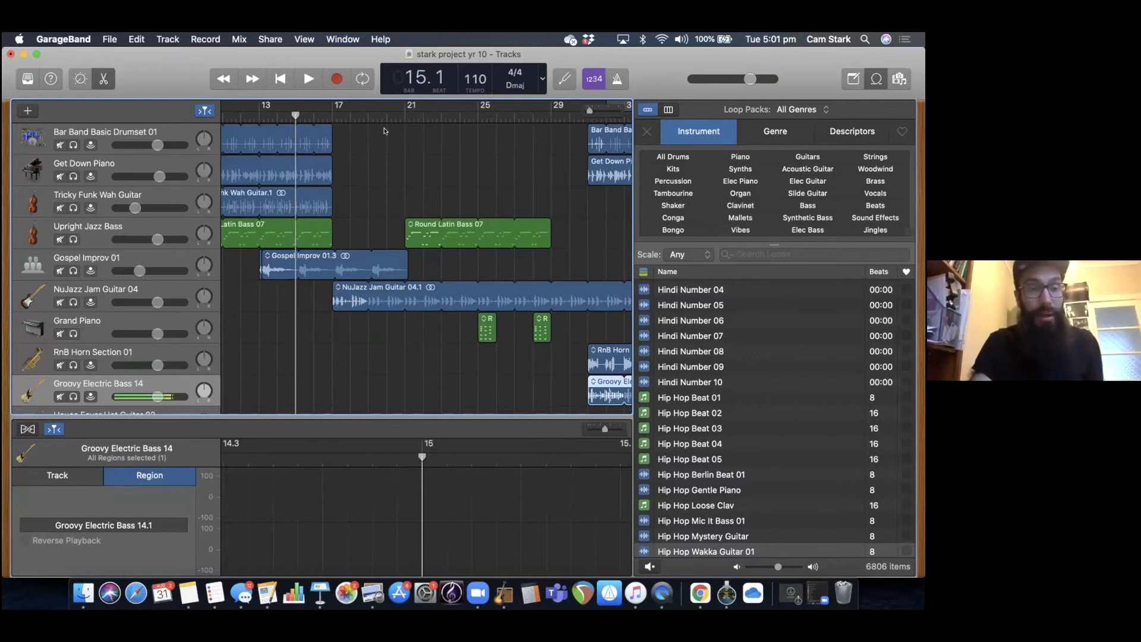
pyautogui.press('space')
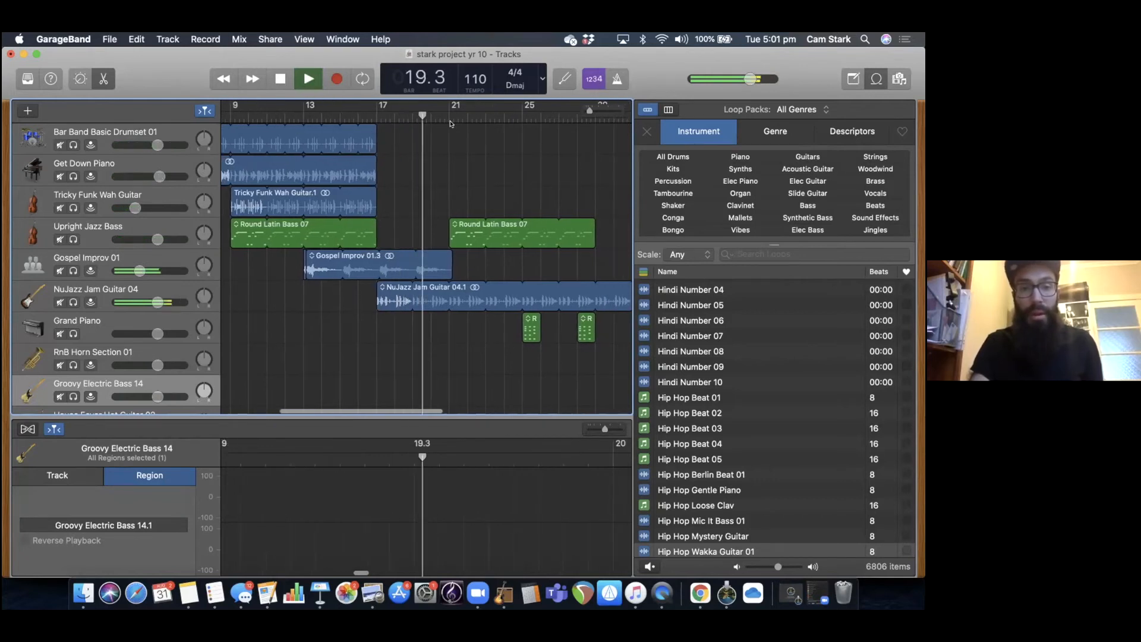
pyautogui.press('space')
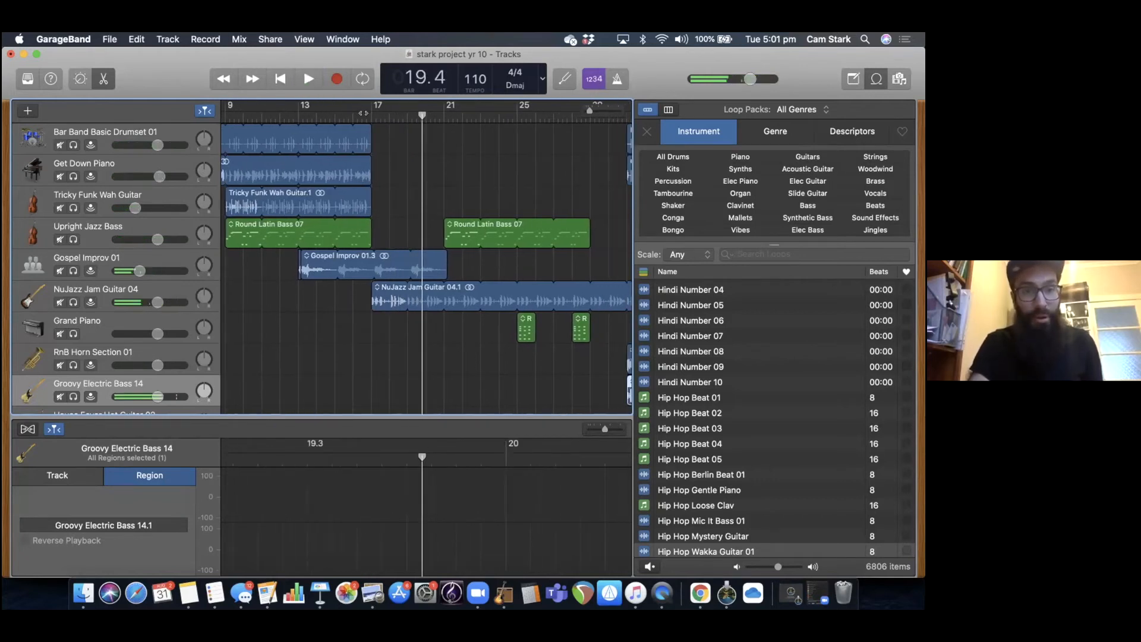
# Select the Bar Band Basic Drumset 01 region ending at bar 17, split it at bar 13, and undo the split.
pyautogui.press('Left')
pyautogui.press('Left')
pyautogui.press('Left')
pyautogui.press('Left')
pyautogui.press('Right')
pyautogui.press('Left')
pyautogui.moveTo(366, 133); pyautogui.dragTo(308, 113)
pyautogui.click(298, 113)
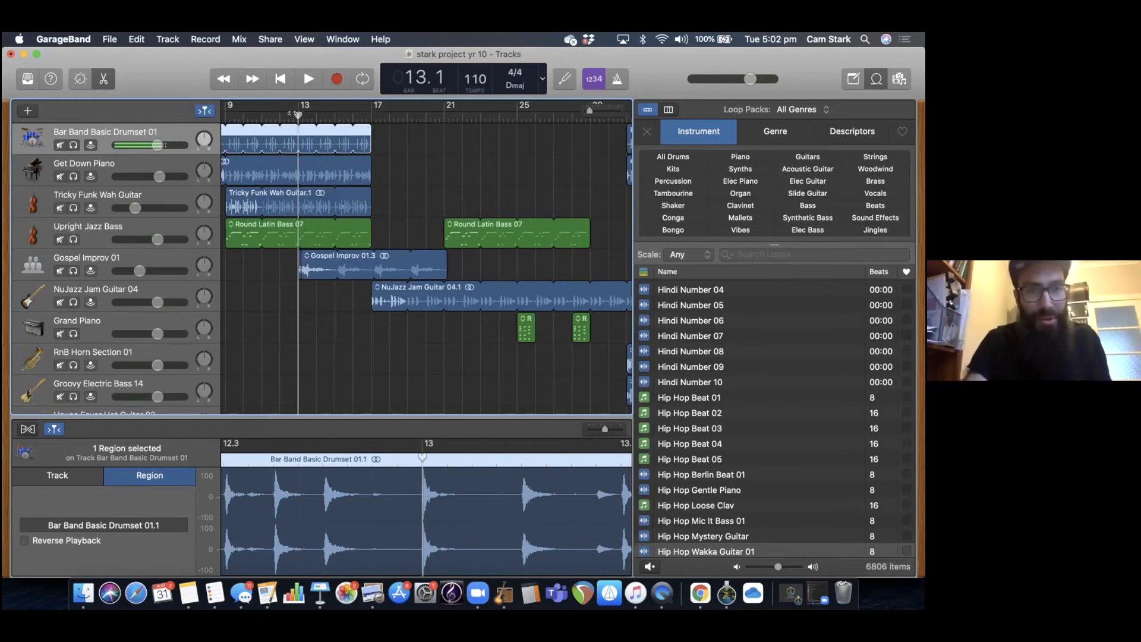
pyautogui.press('space')
pyautogui.press('space')
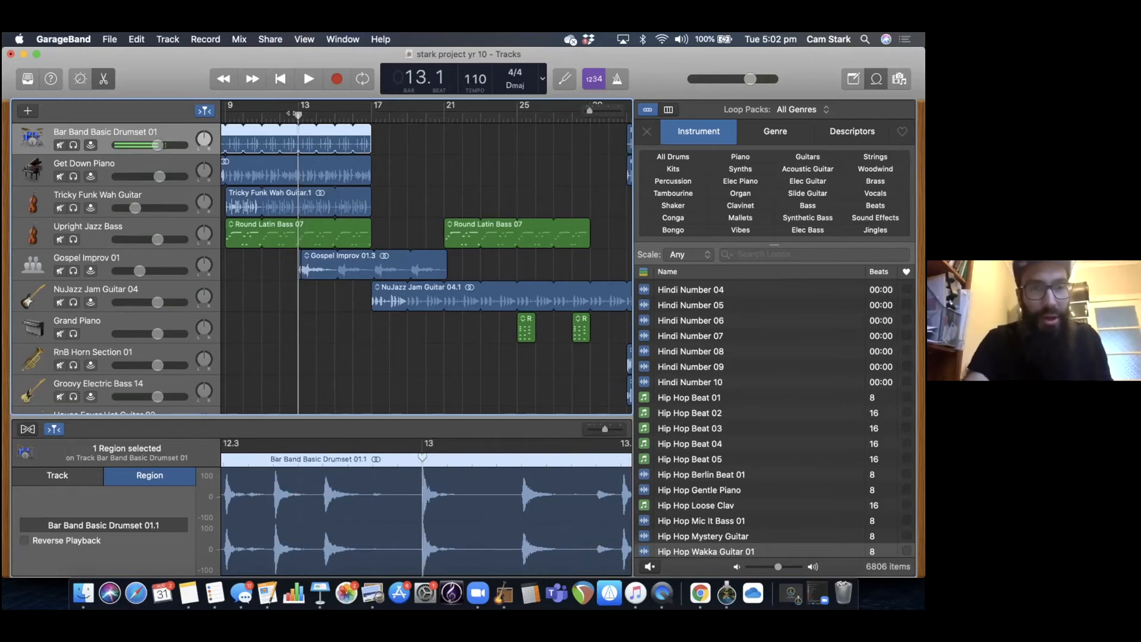
pyautogui.press('super+t')
pyautogui.click(310, 137)
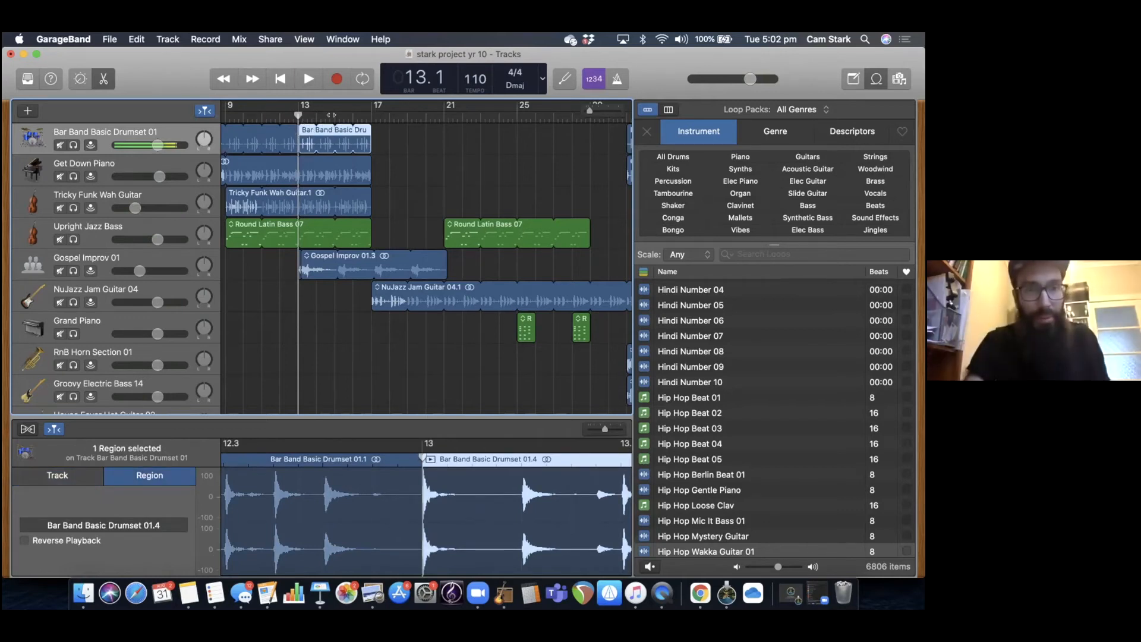
pyautogui.press('super+z')
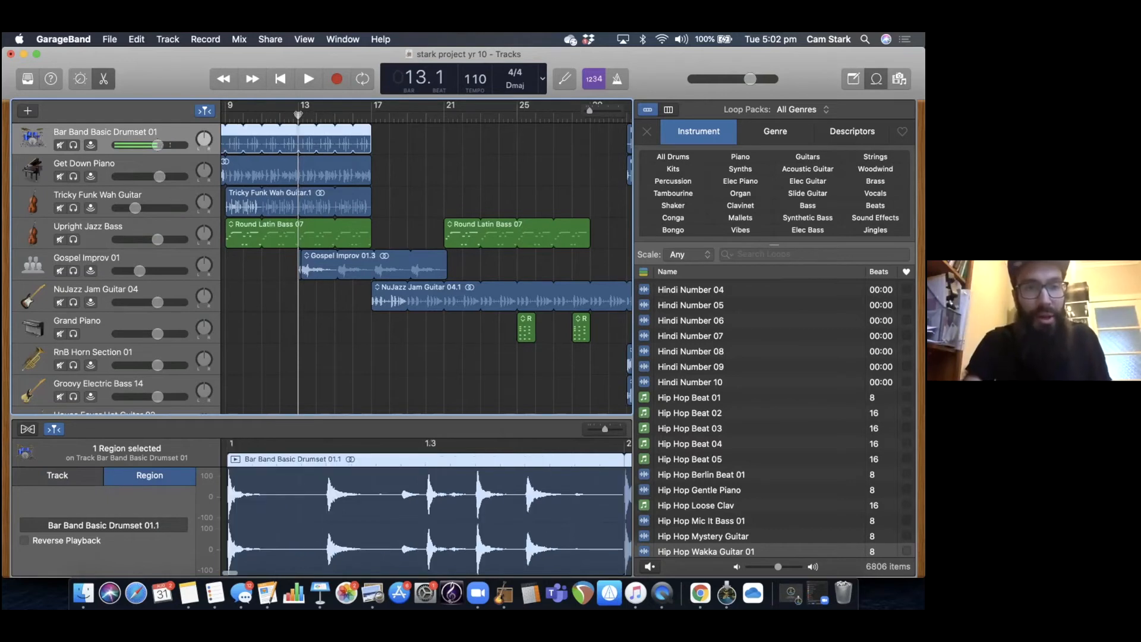
# Split the Bar Band Basic Drumset 01 region at 13.3, and undo the split.
pyautogui.click(300, 114)
pyautogui.moveTo(301, 113); pyautogui.dragTo(307, 111)
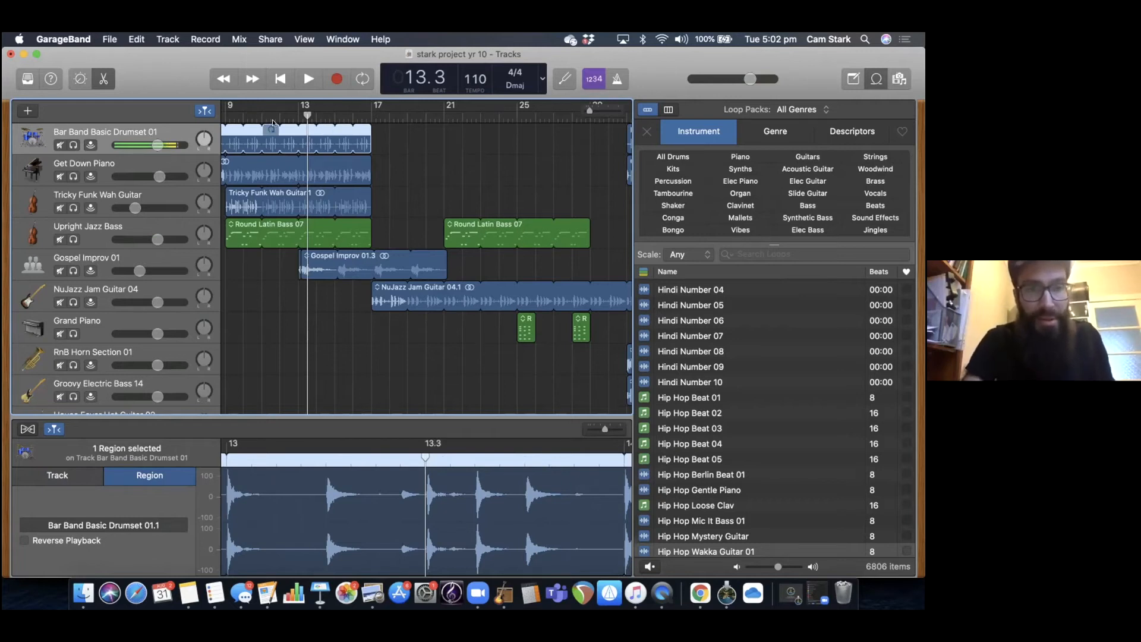
pyautogui.press('super+t')
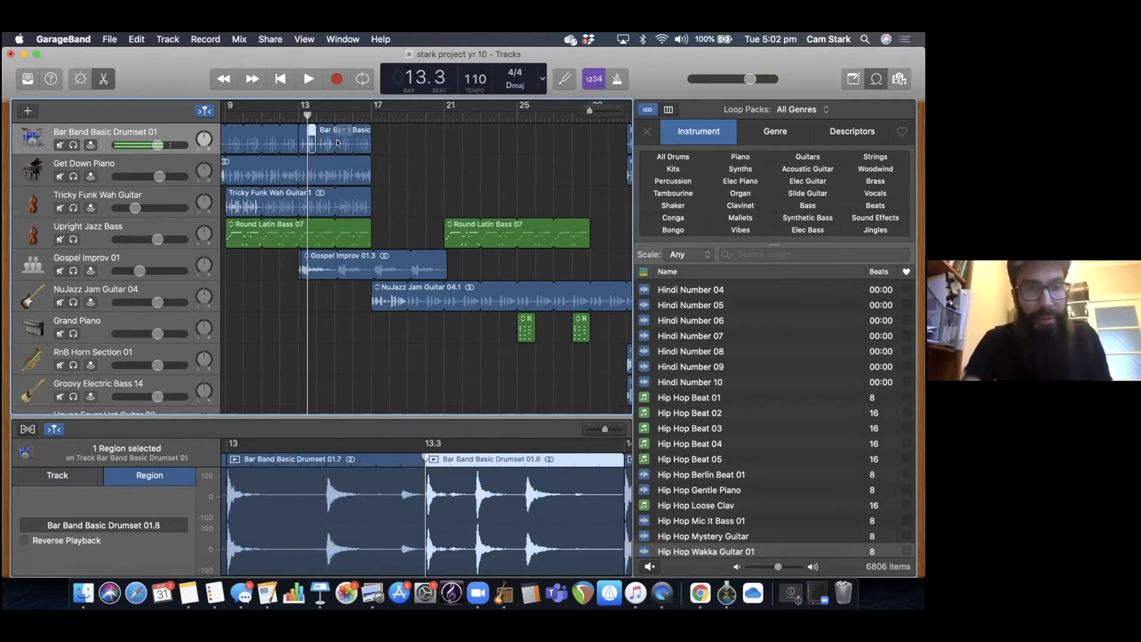
pyautogui.press('super+z')
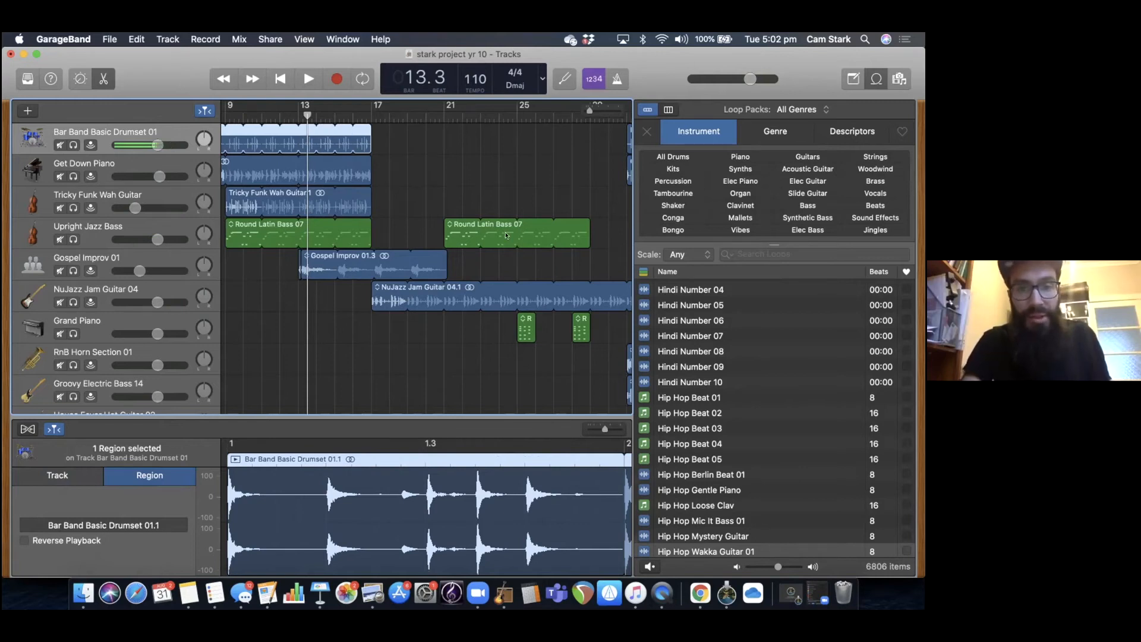
# Point out the section changes by placing the playhead at bar 17 and at bar 21.
pyautogui.hscroll(4, 506, 236)
pyautogui.hscroll(1, 507, 162)
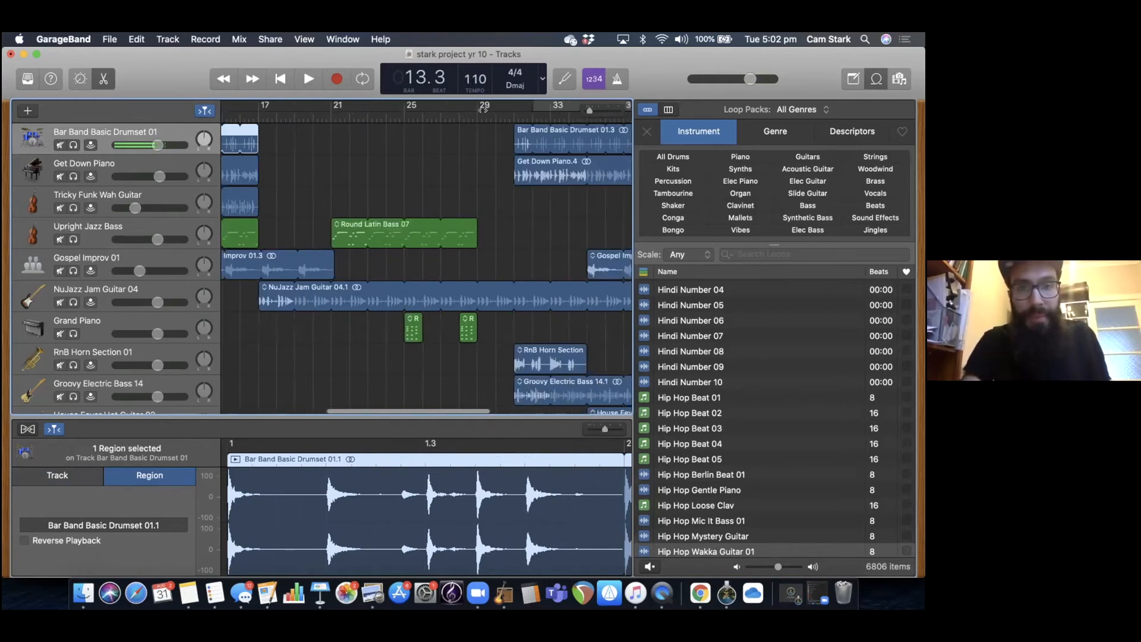
pyautogui.moveTo(262, 115); pyautogui.dragTo(242, 112)
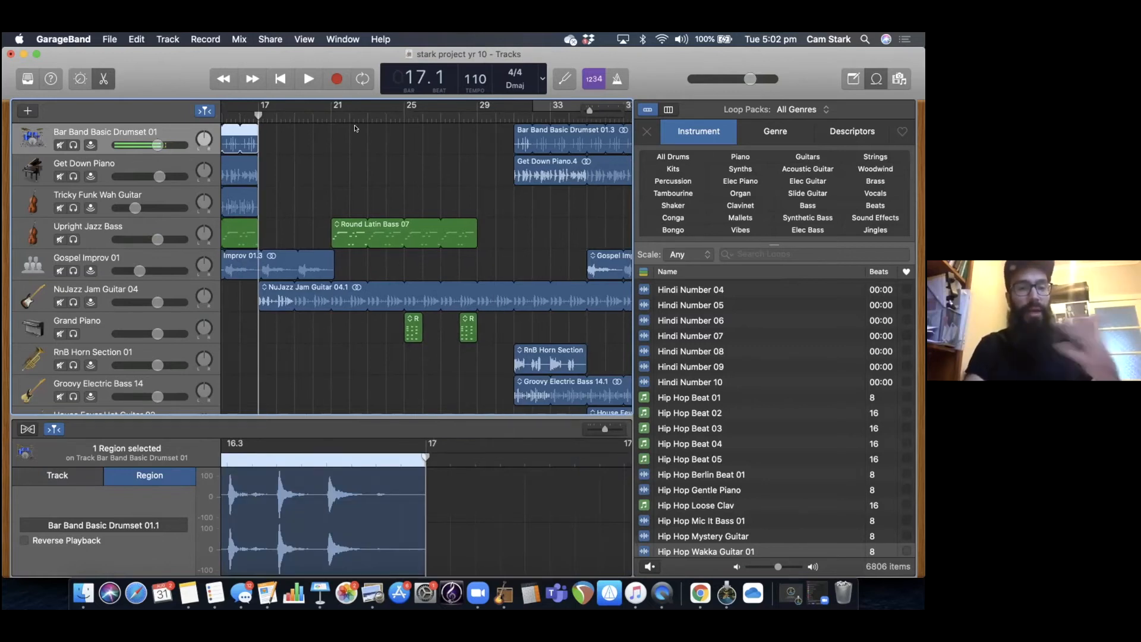
pyautogui.click(326, 113)
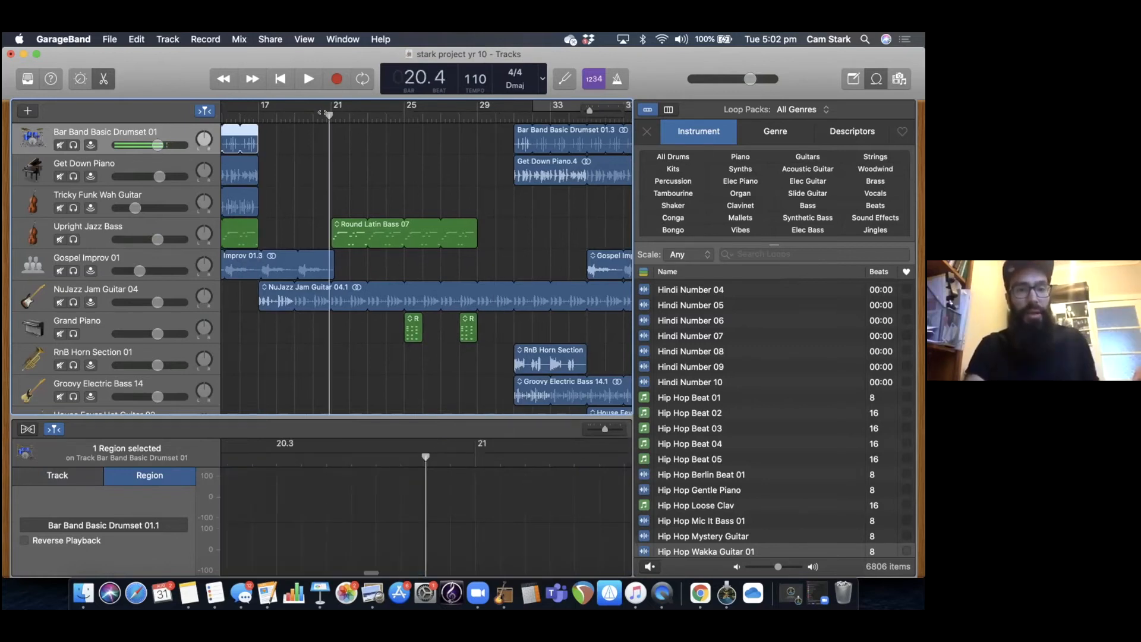
pyautogui.click(331, 113)
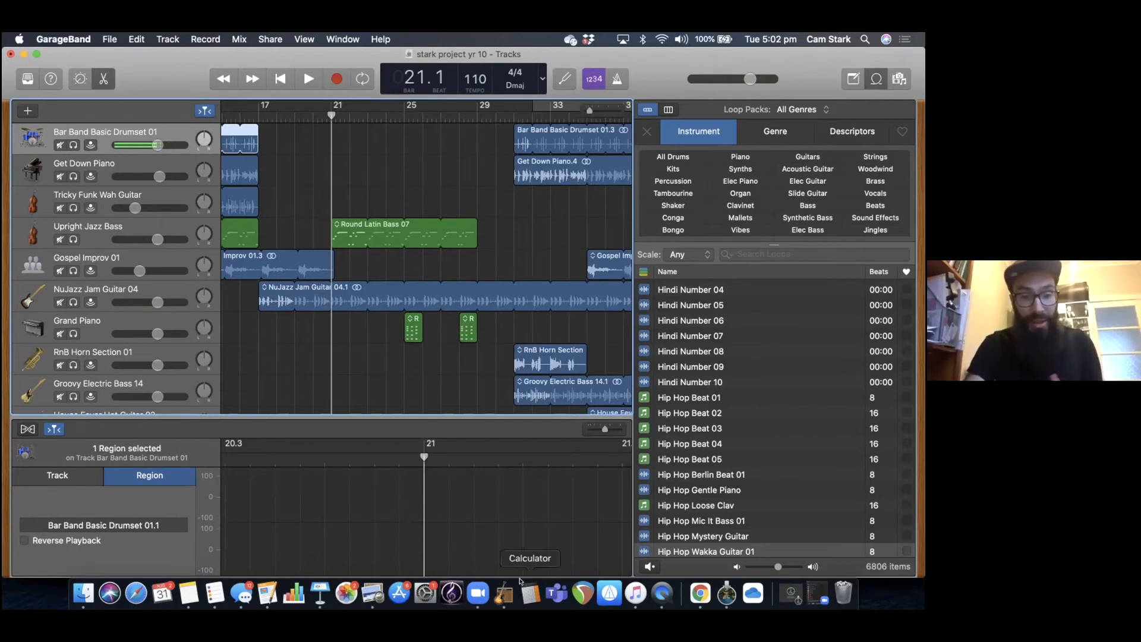
# Consult the lesson content slide in Keynote, and back in GarageBand briefly show and hide the tracks' volume automation.
pyautogui.click(321, 593)
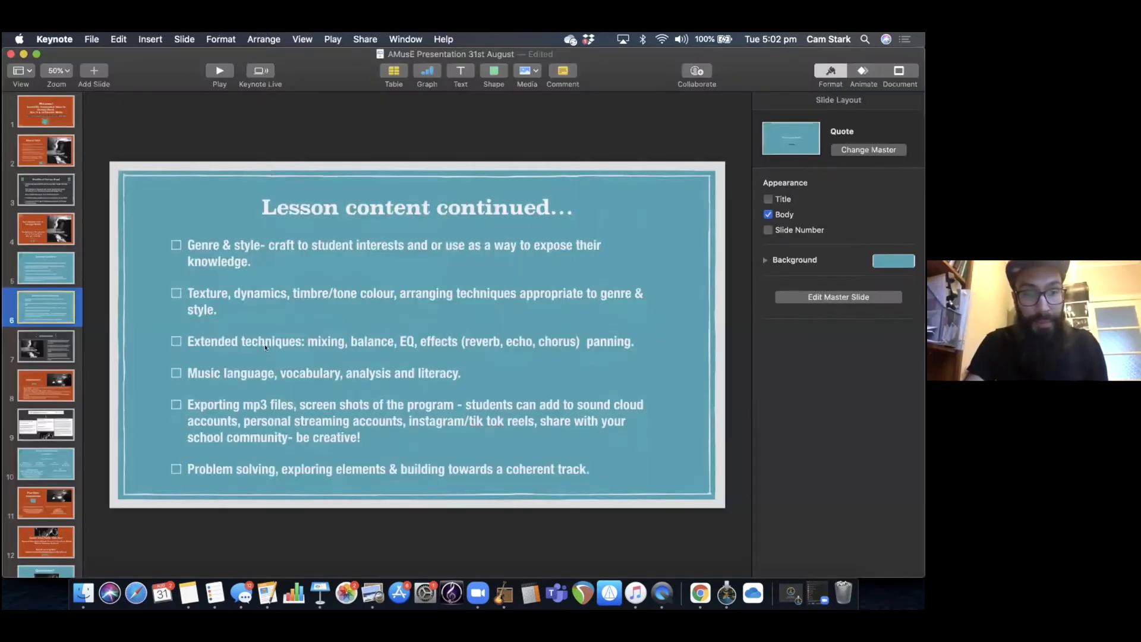
pyautogui.click(502, 591)
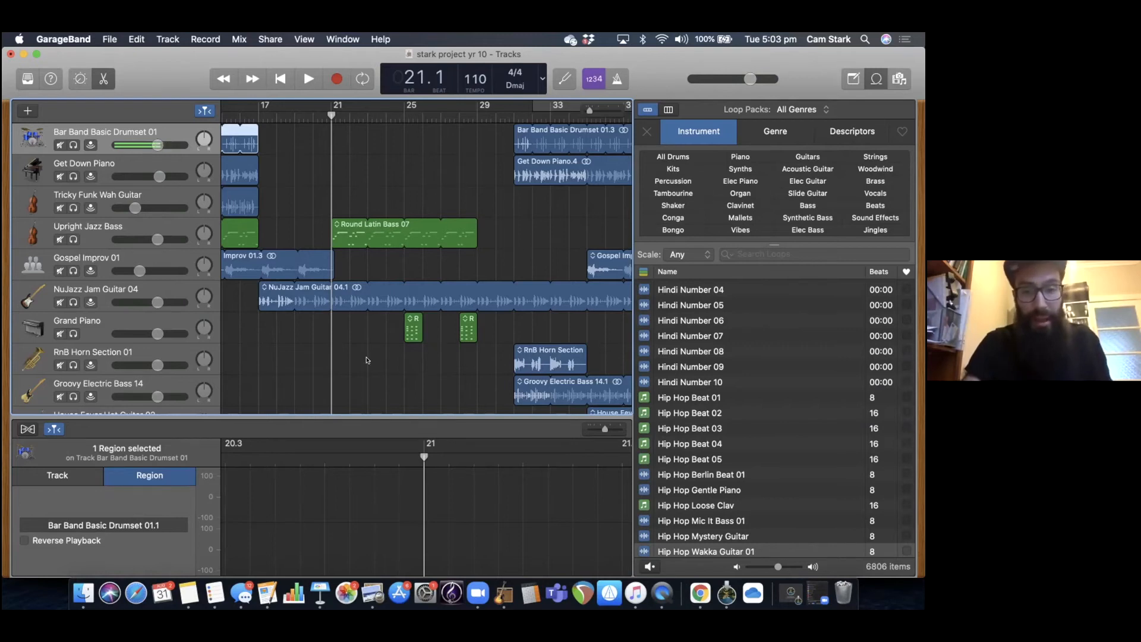
pyautogui.press('a')
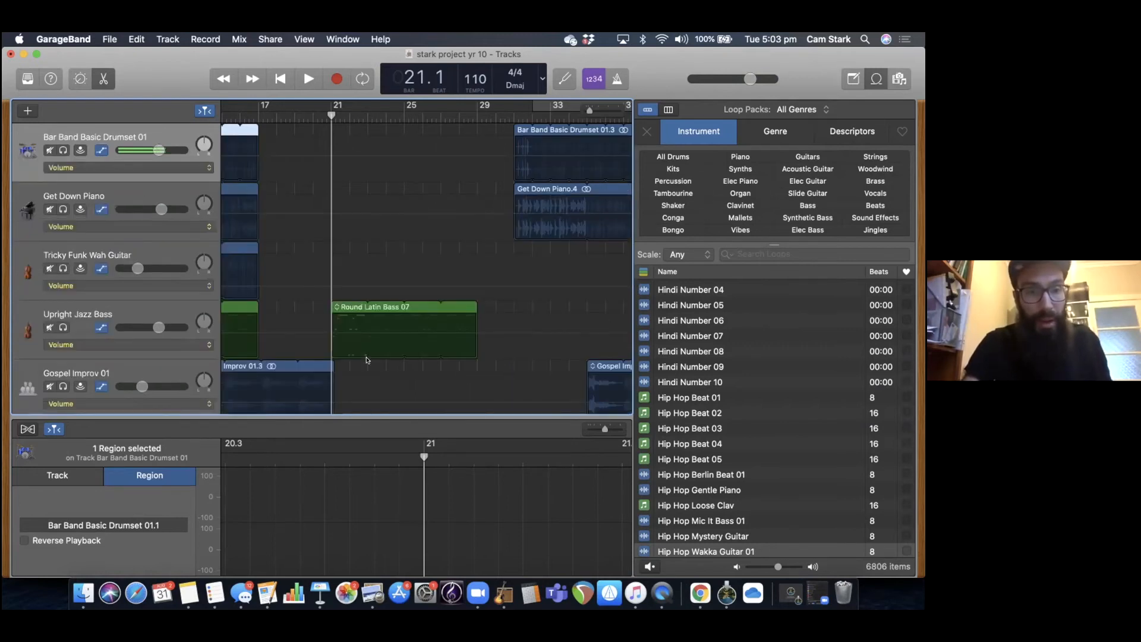
pyautogui.press('a')
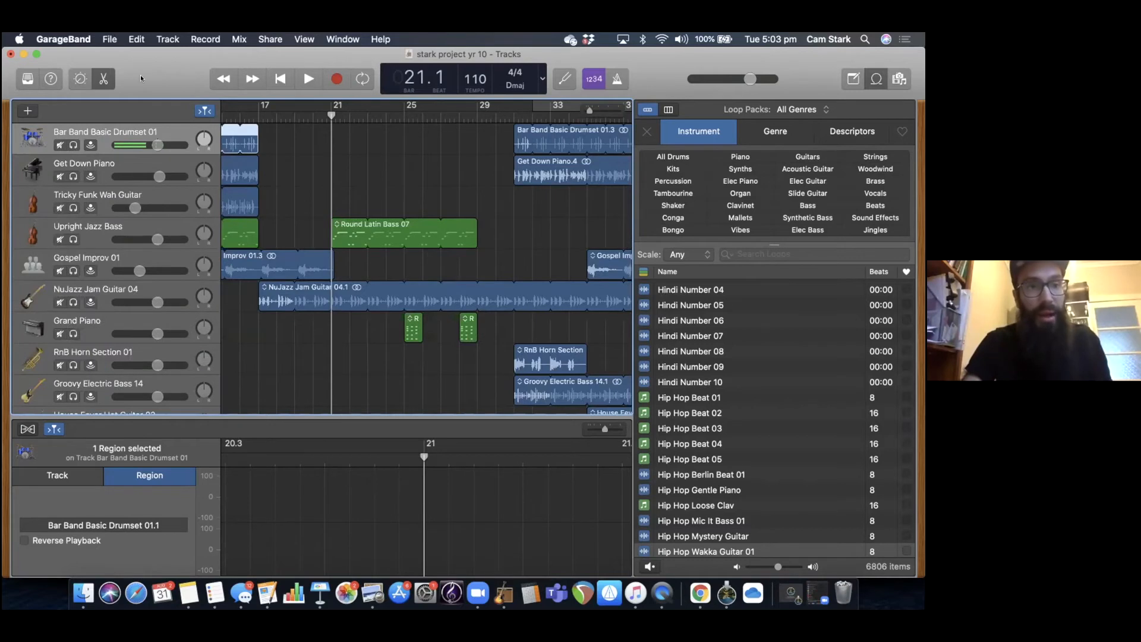
# Open the recent project Sample GB Project, discarding the changes to stark project yr 10.
pyautogui.click(109, 39)
pyautogui.moveTo(179, 79)
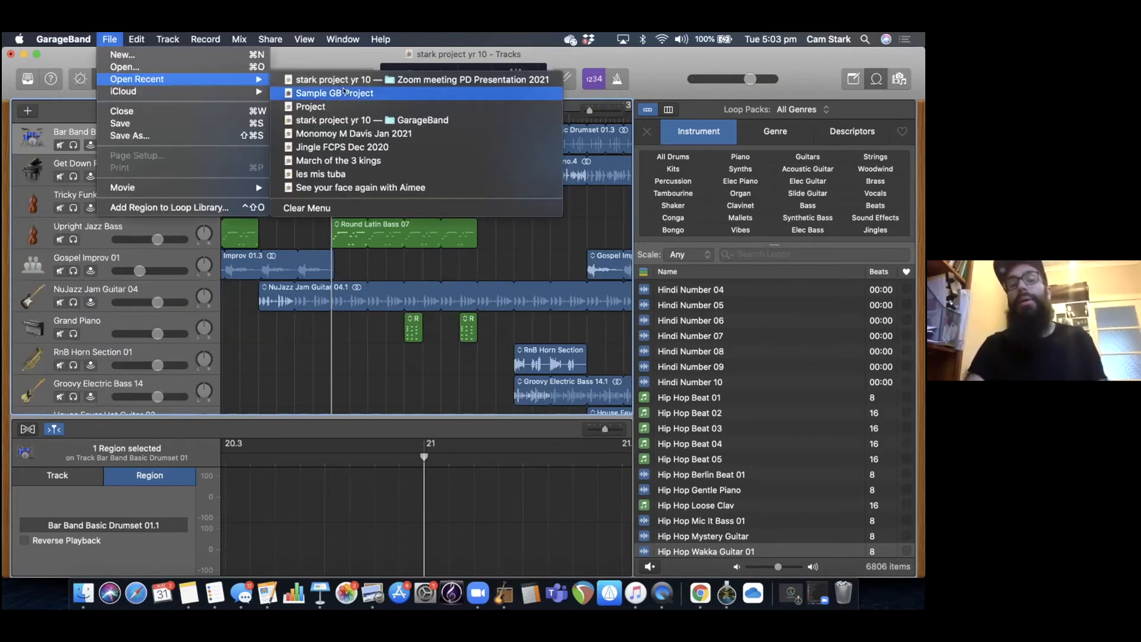
pyautogui.click(343, 90)
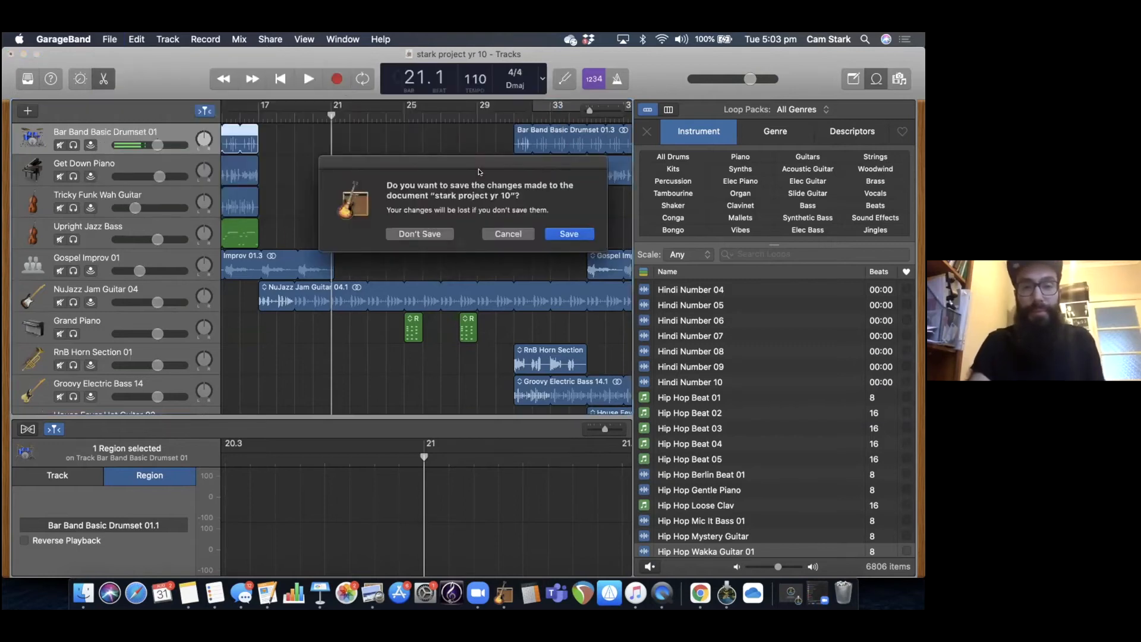
pyautogui.click(409, 234)
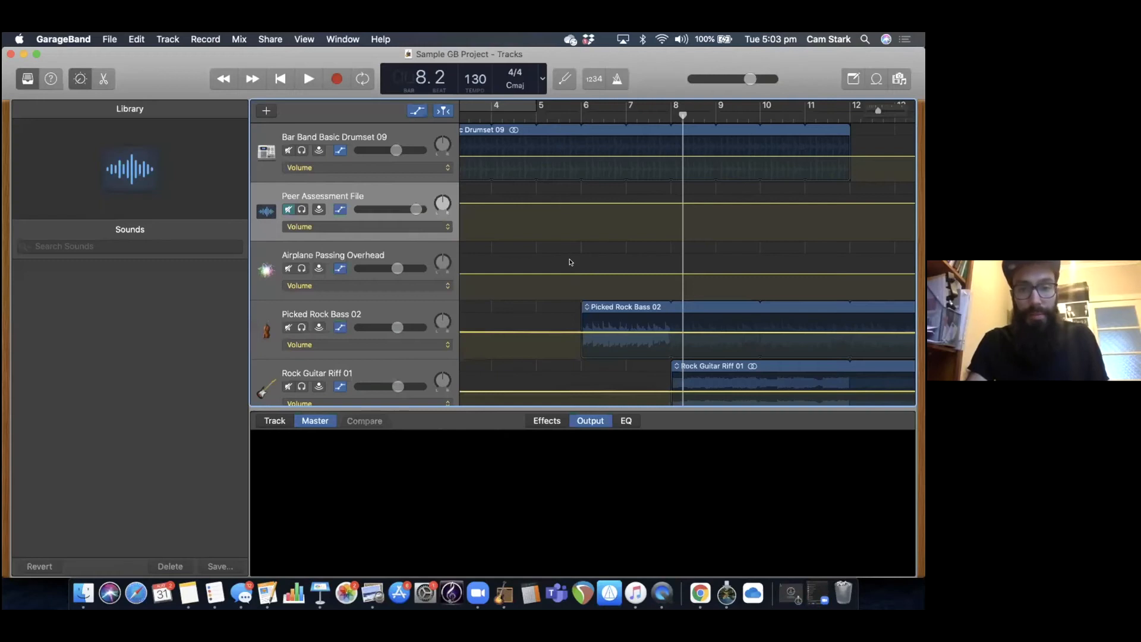
# Hide and show the tracks' automation again, dismissing the OneDrive deleted-files reminder, and check the Show Automation option.
pyautogui.click(564, 248)
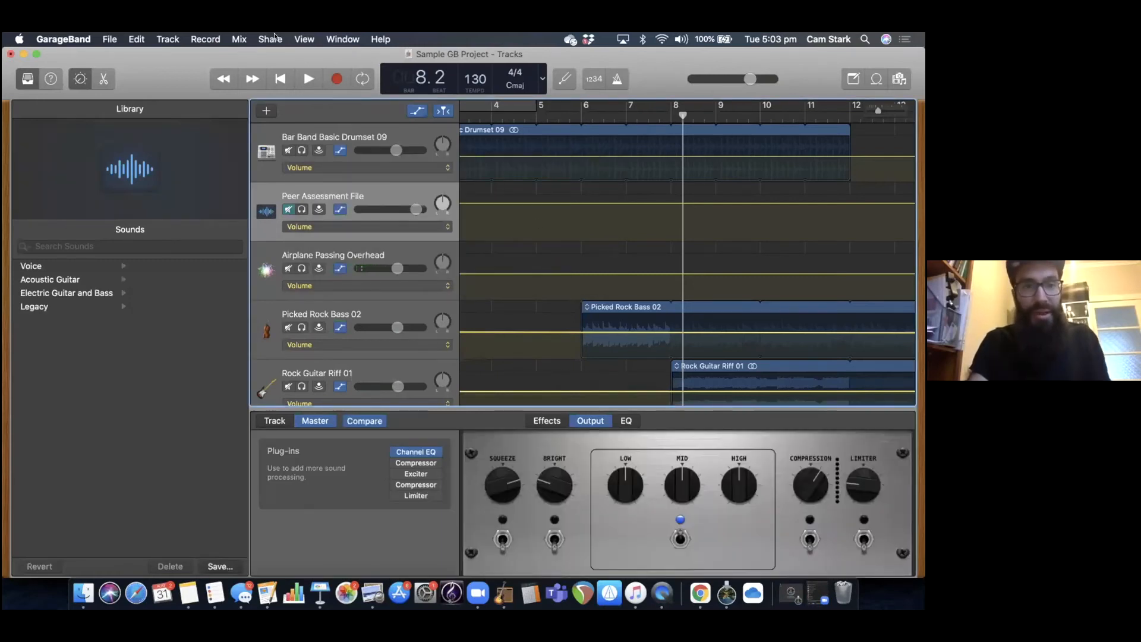
pyautogui.press('a')
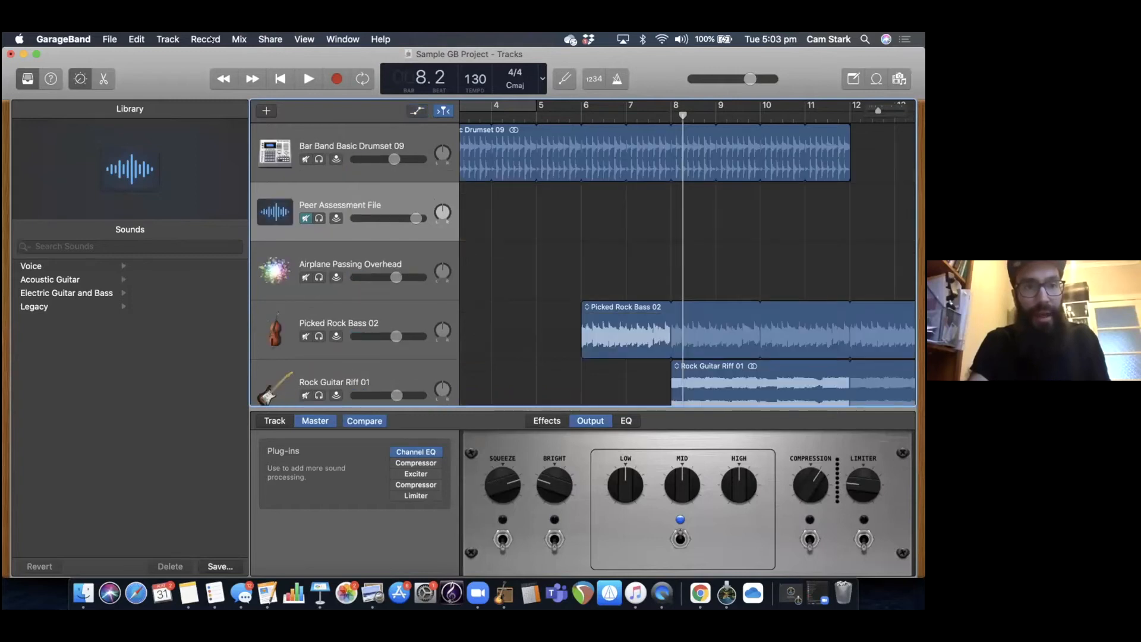
pyautogui.press('a')
pyautogui.click(170, 39)
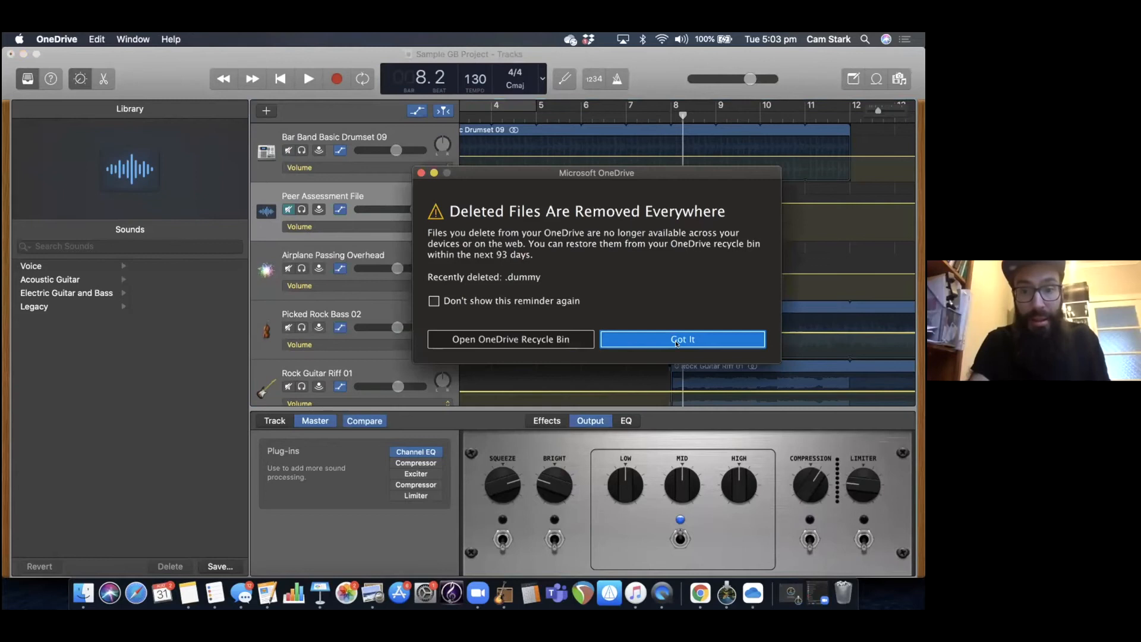
pyautogui.click(676, 344)
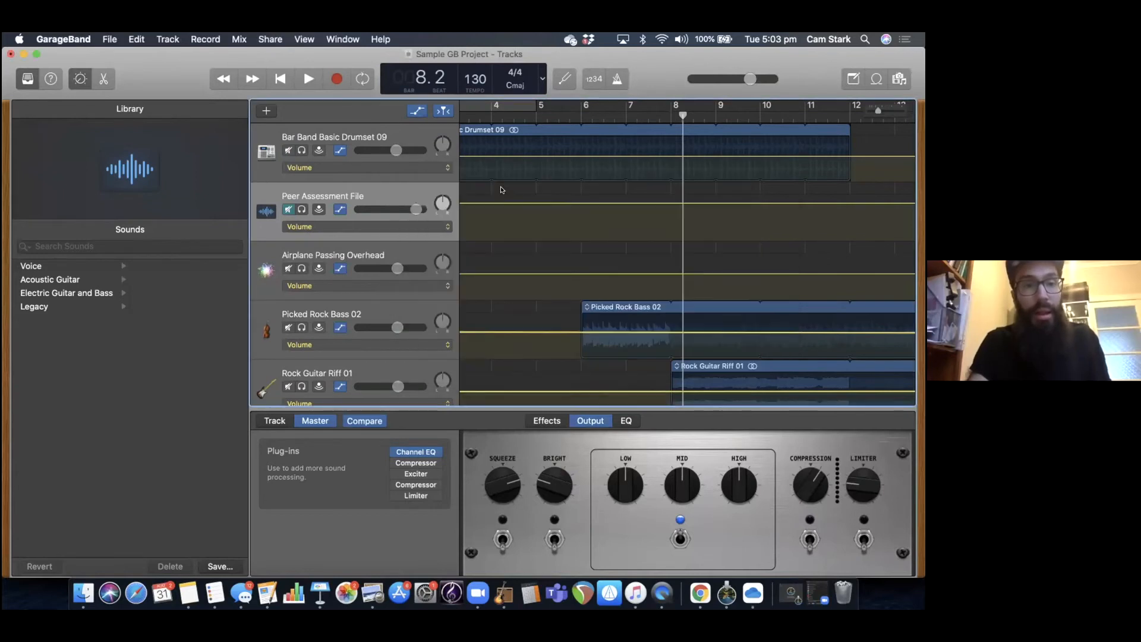
pyautogui.click(238, 39)
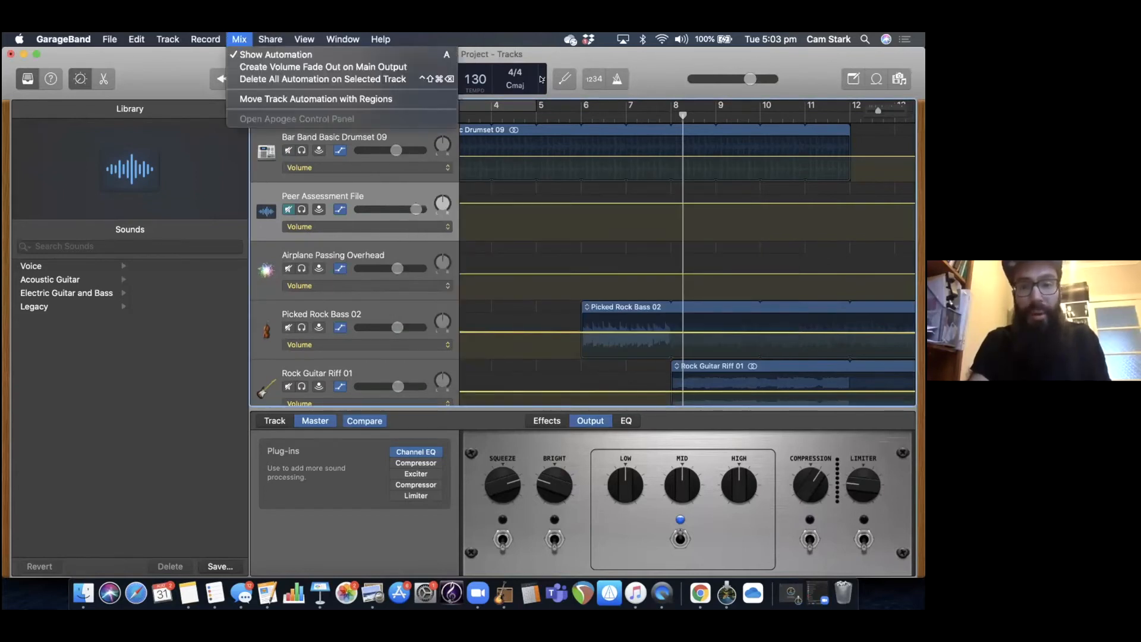
pyautogui.click(619, 262)
# Look through the arrangement's volume automation up to the curves on Picked Rock Bass 02 and Rock Guitar Riff 01 around bars 29 to 35.
pyautogui.scroll(-2, 619, 262)
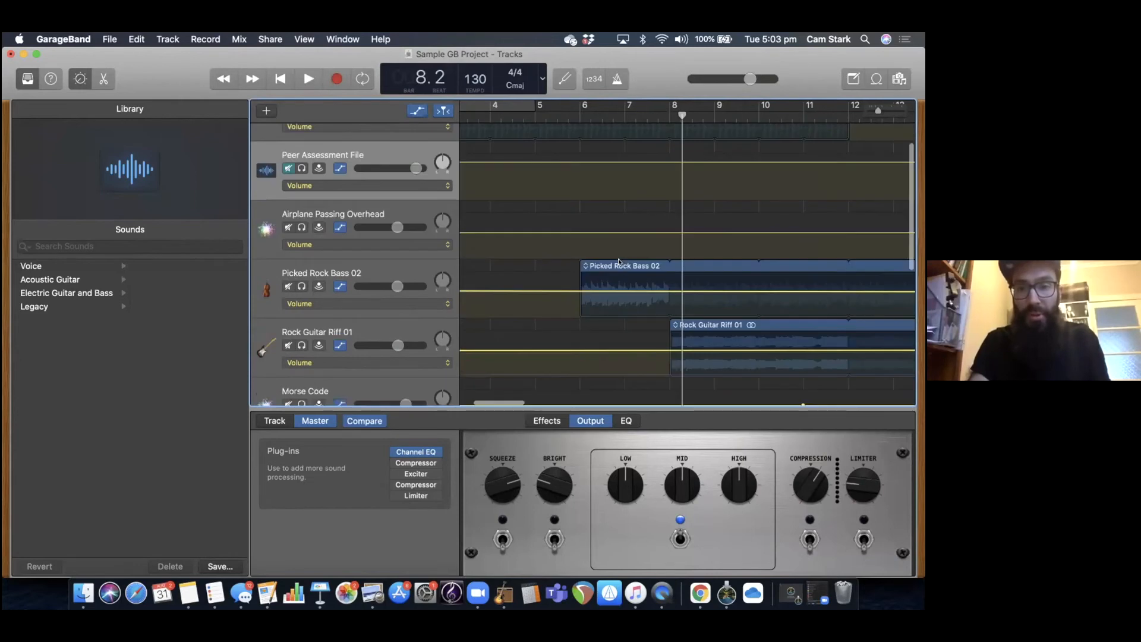
pyautogui.hscroll(2, 619, 262)
pyautogui.scroll(-2, 428, 288)
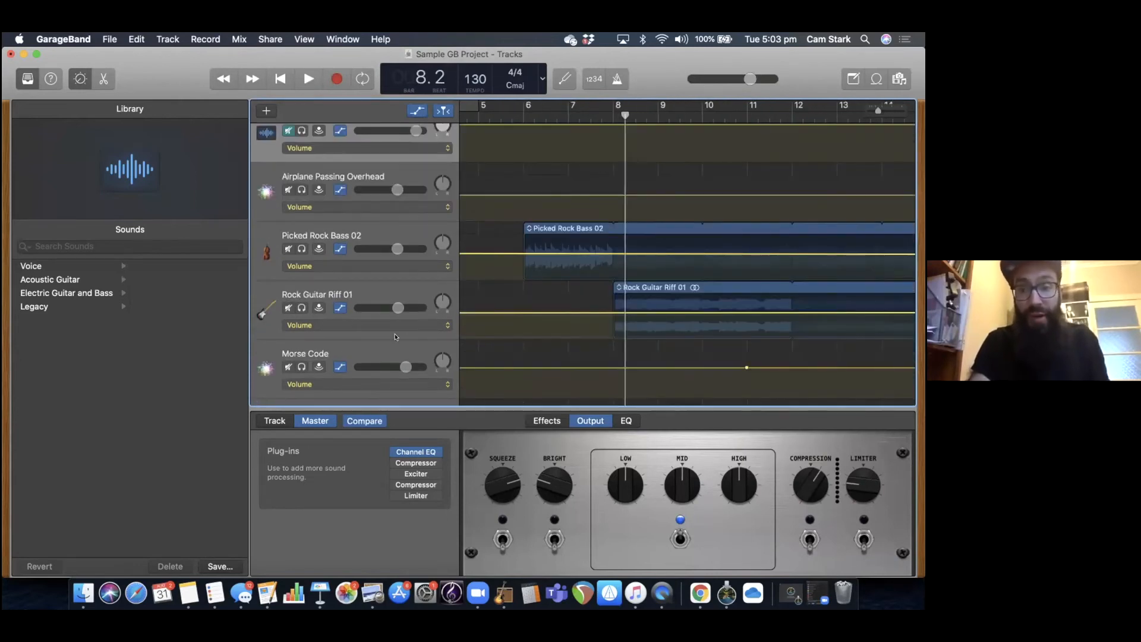
pyautogui.hscroll(5, 461, 326)
pyautogui.hscroll(5, 521, 323)
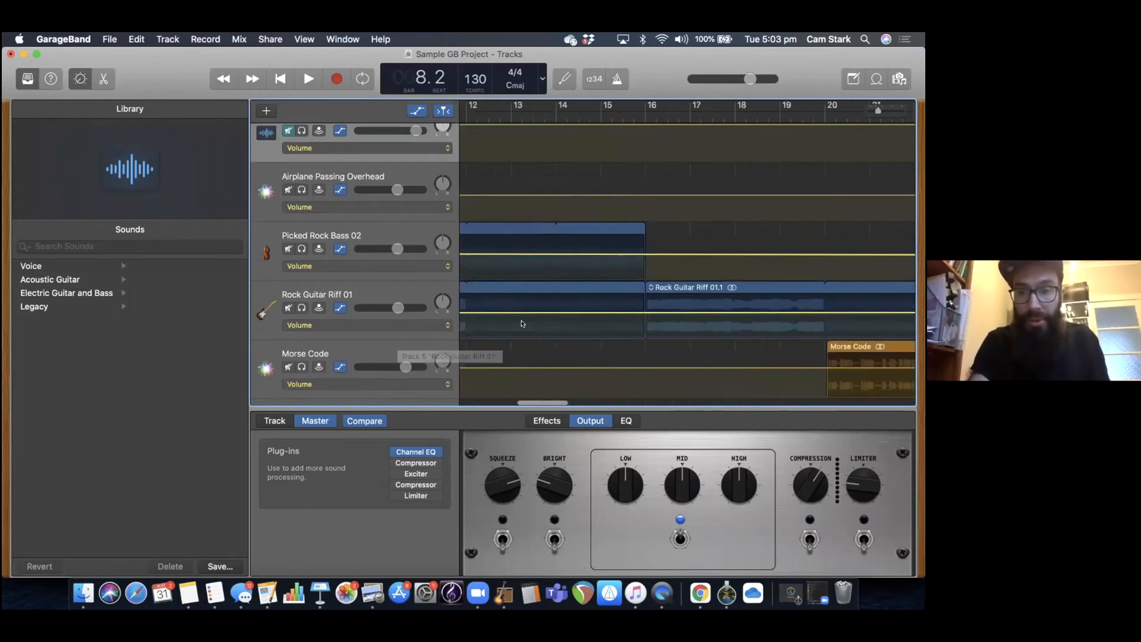
pyautogui.hscroll(10, 522, 324)
pyautogui.scroll(-1, 522, 323)
pyautogui.hscroll(9, 522, 323)
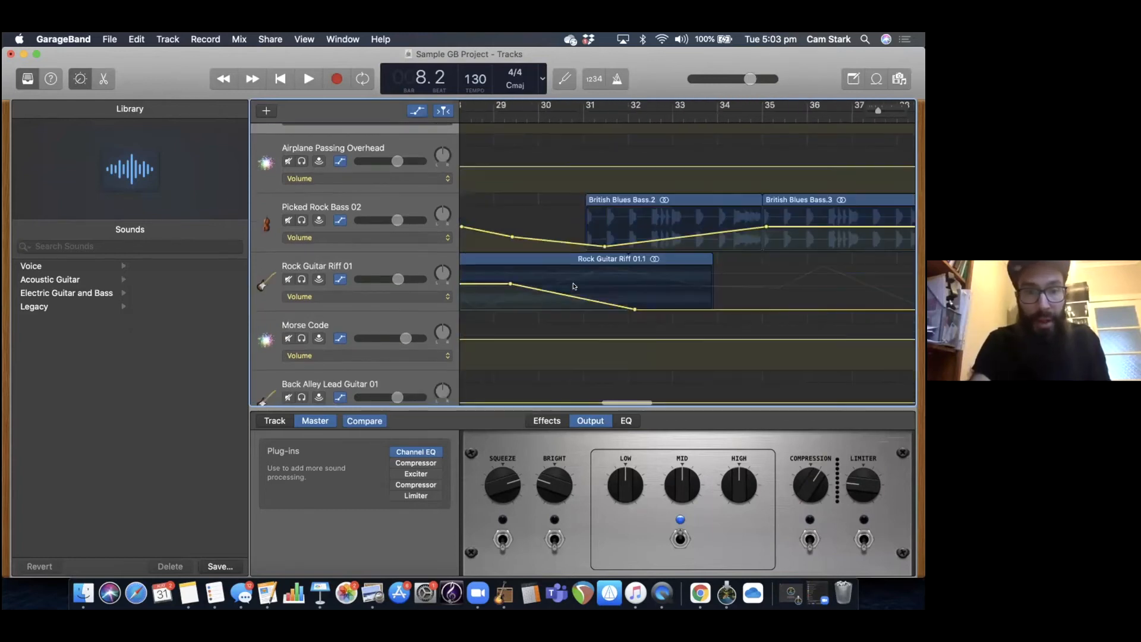
pyautogui.scroll(1, 576, 286)
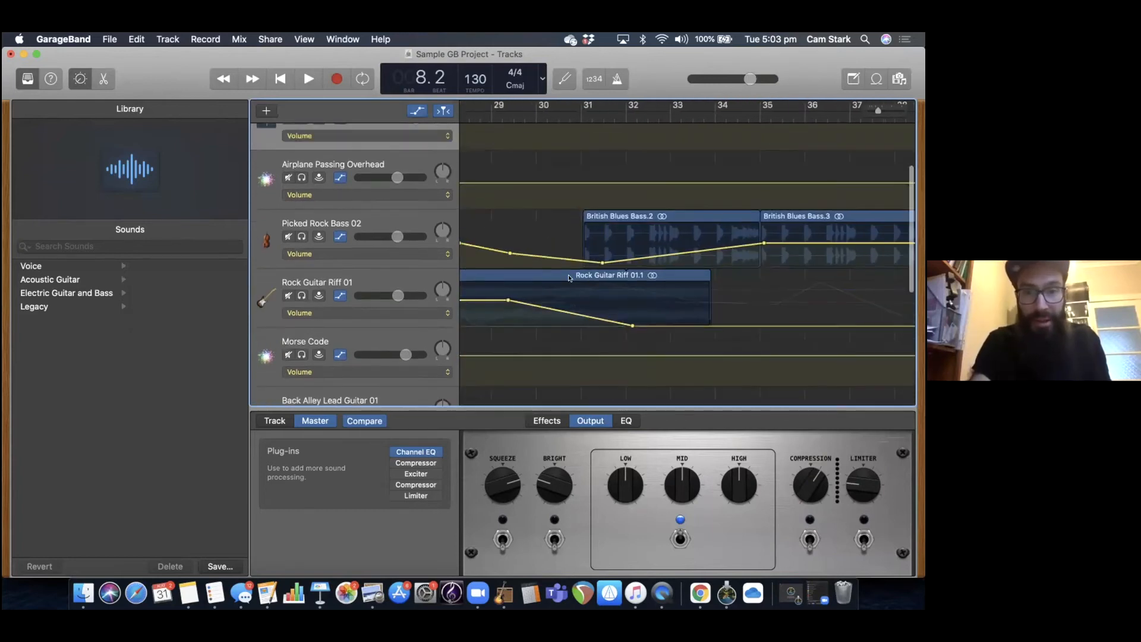
# On the Rock Guitar Riff 01 track, review the available automation parameters and add a volume point on the falling curve just after bar 30.
pyautogui.click(405, 304)
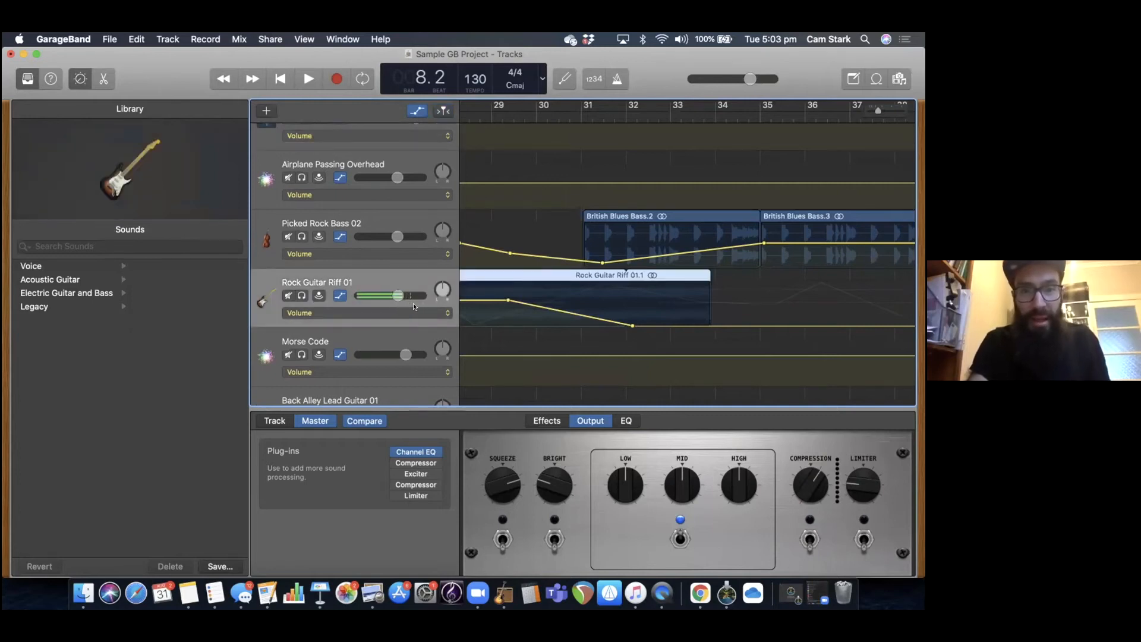
pyautogui.click(416, 311)
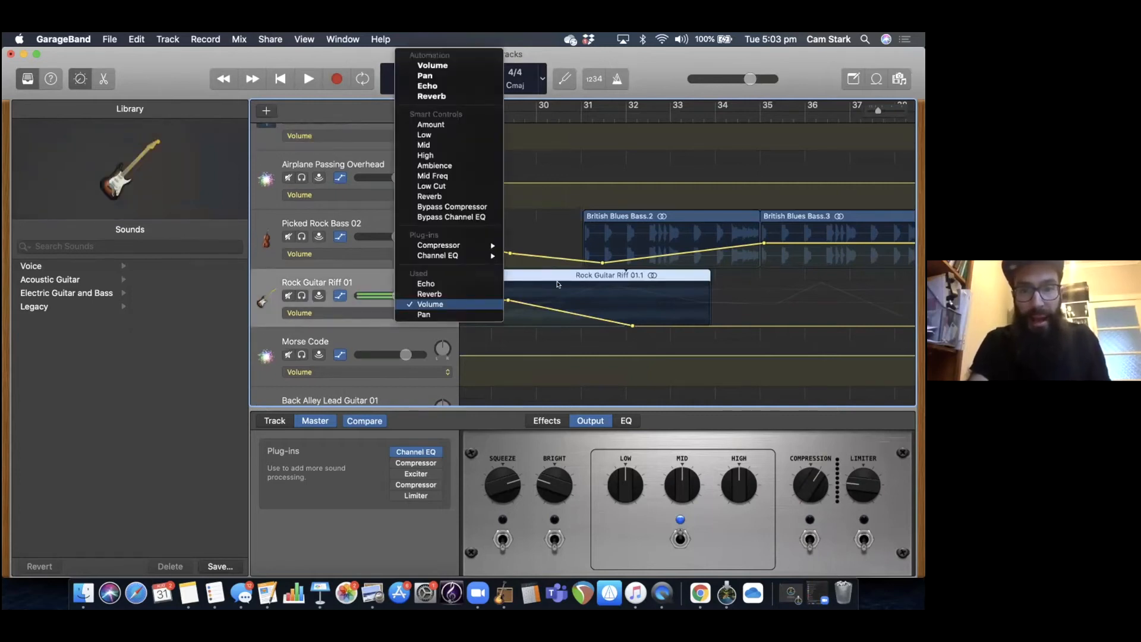
pyautogui.click(541, 304)
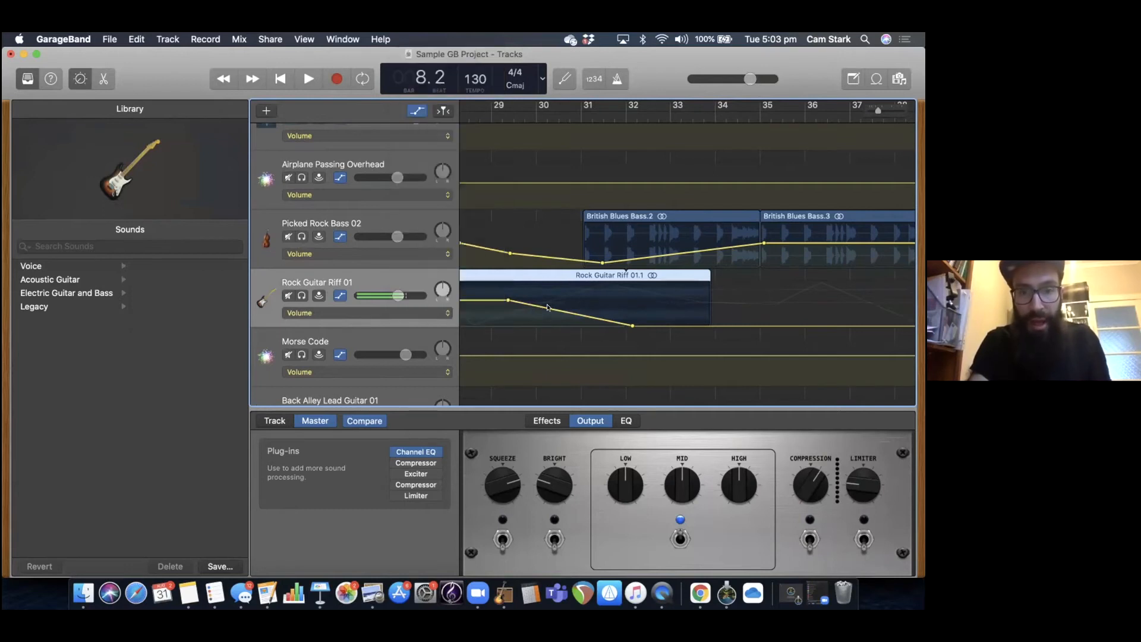
pyautogui.click(549, 308)
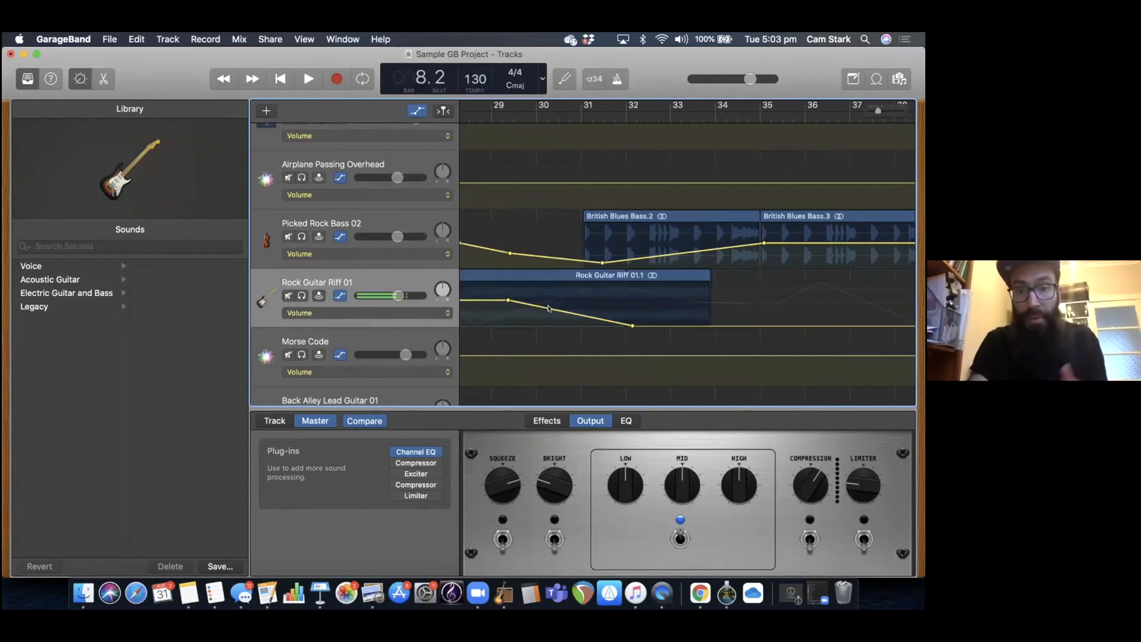
pyautogui.click(552, 309)
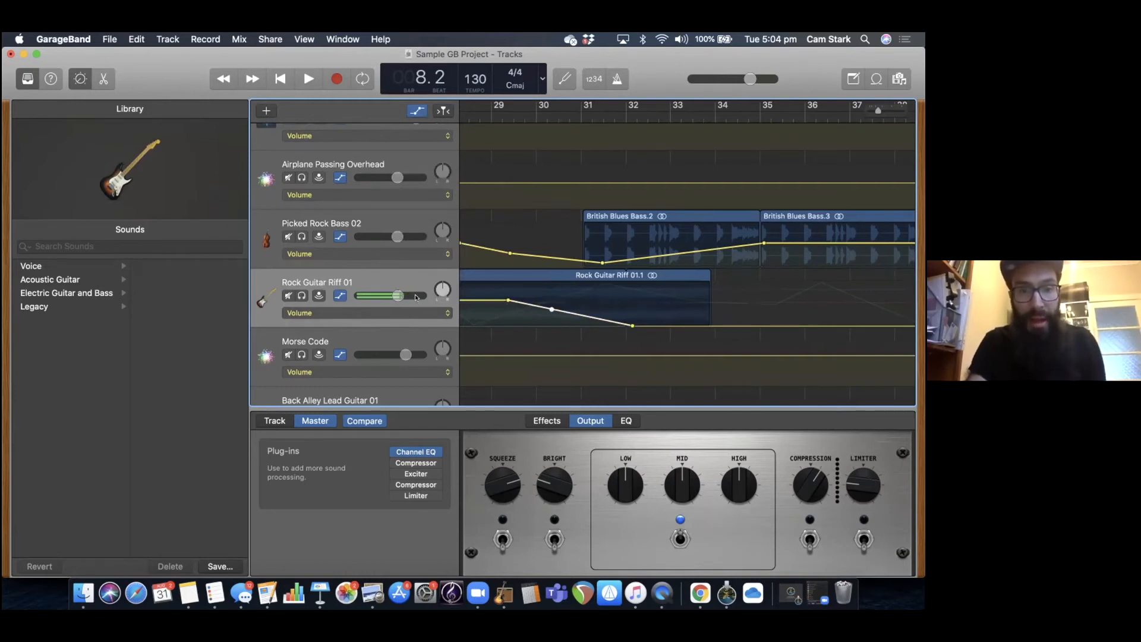
# Show the Reverb automation of Rock Guitar Riff 01, and switch the track's automation lane to Echo.
pyautogui.click(403, 313)
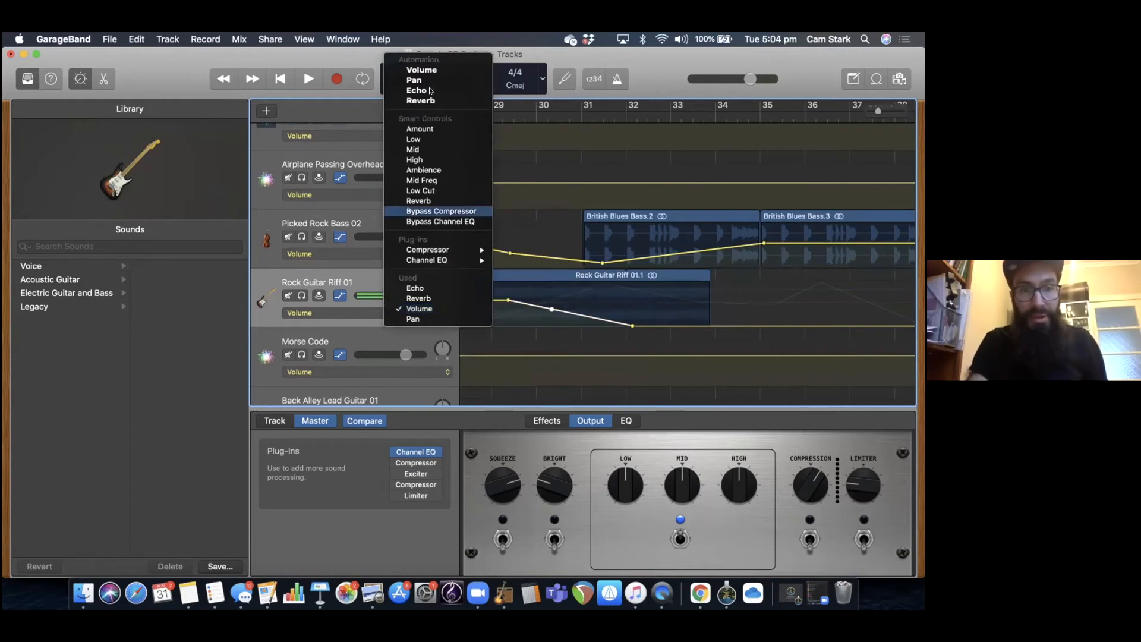
pyautogui.click(435, 298)
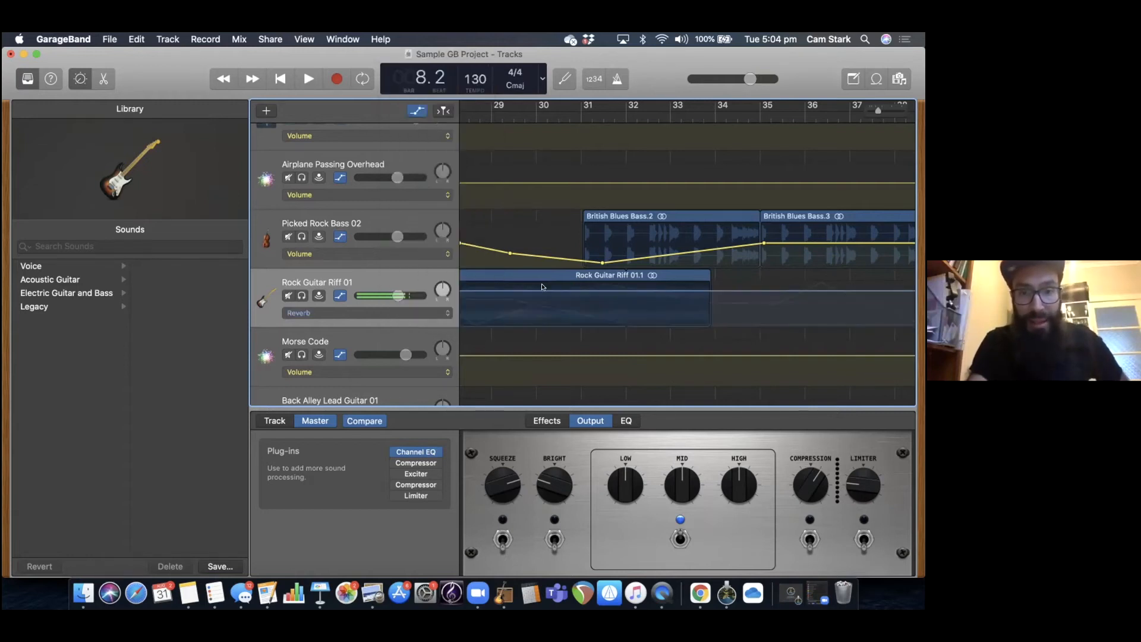
pyautogui.click(414, 315)
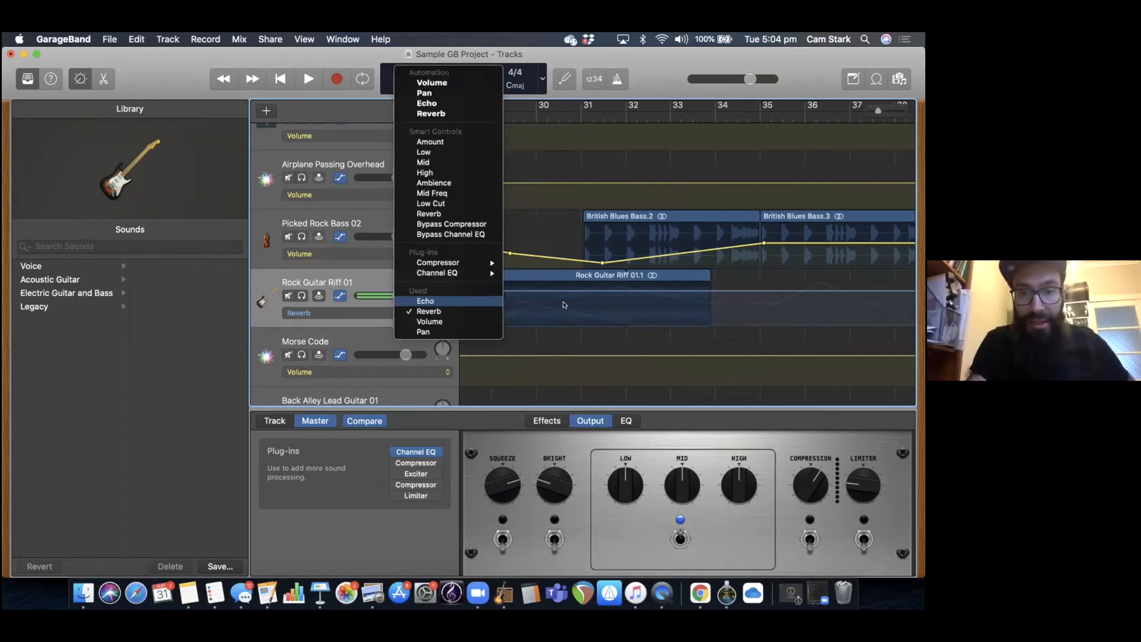
pyautogui.click(435, 301)
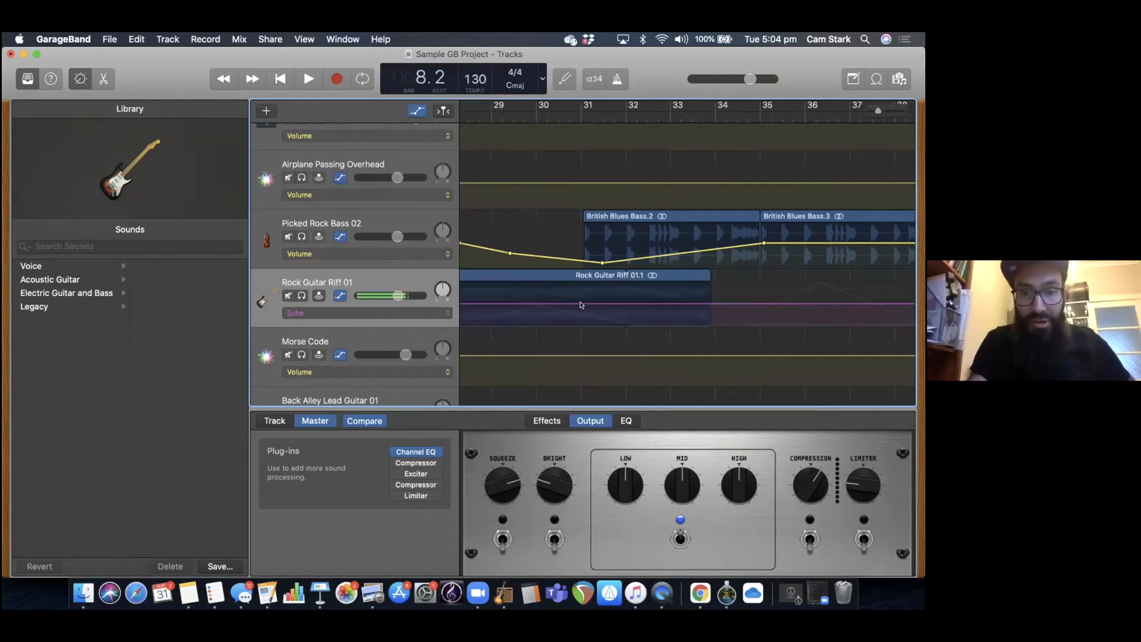
# Add an echo automation point between bars 29 and 30 on Rock Guitar Riff 01 and raise it above the preceding point.
pyautogui.click(439, 317)
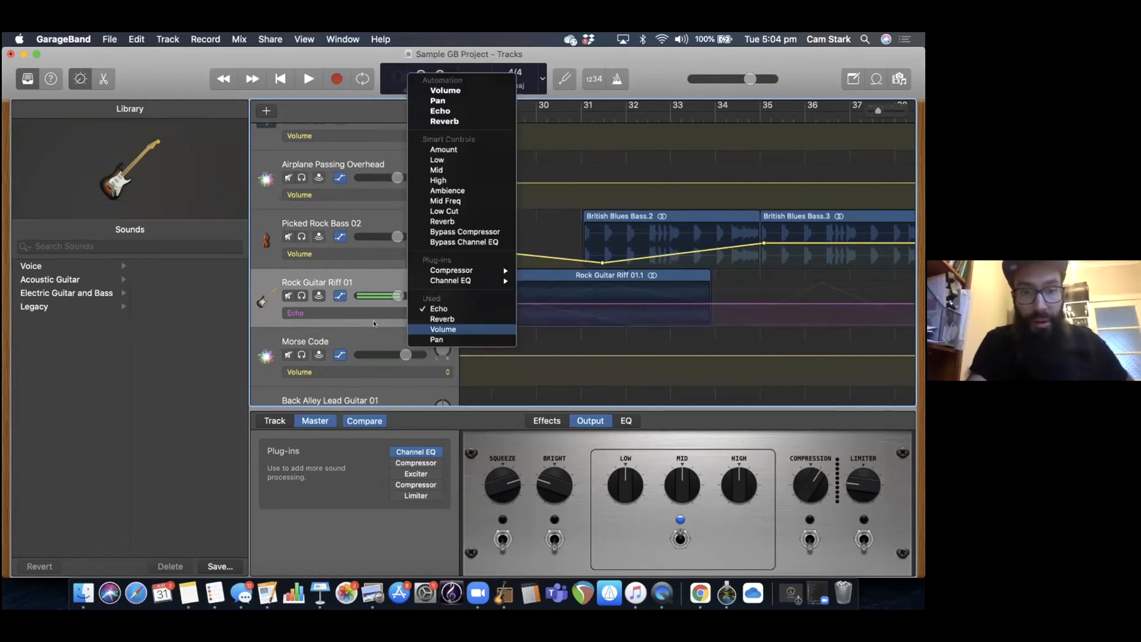
pyautogui.click(547, 305)
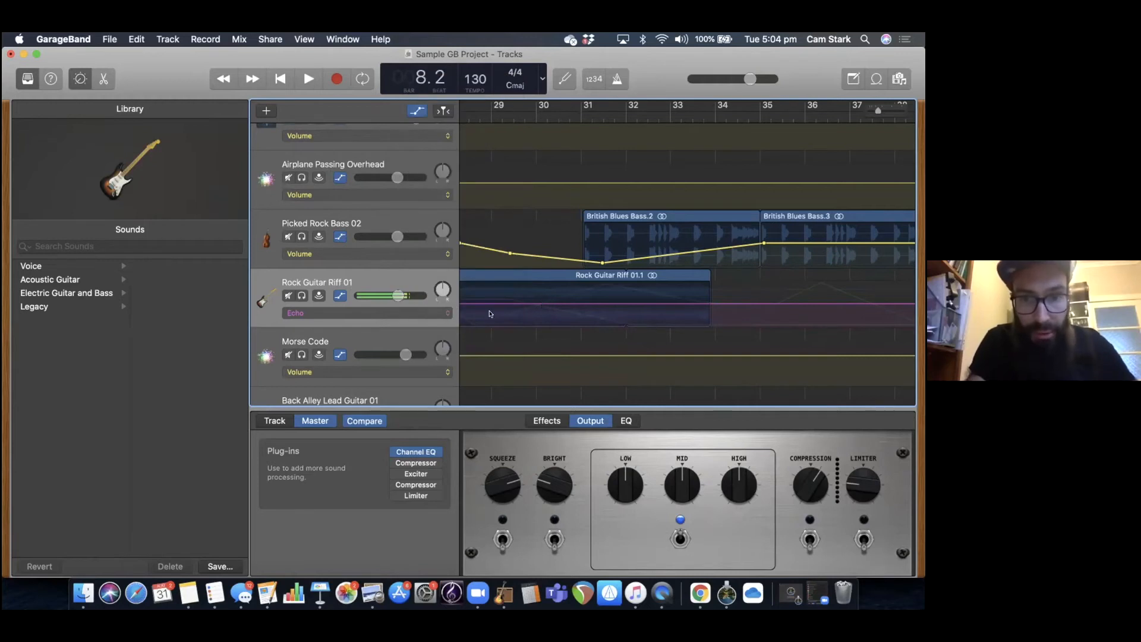
pyautogui.click(394, 309)
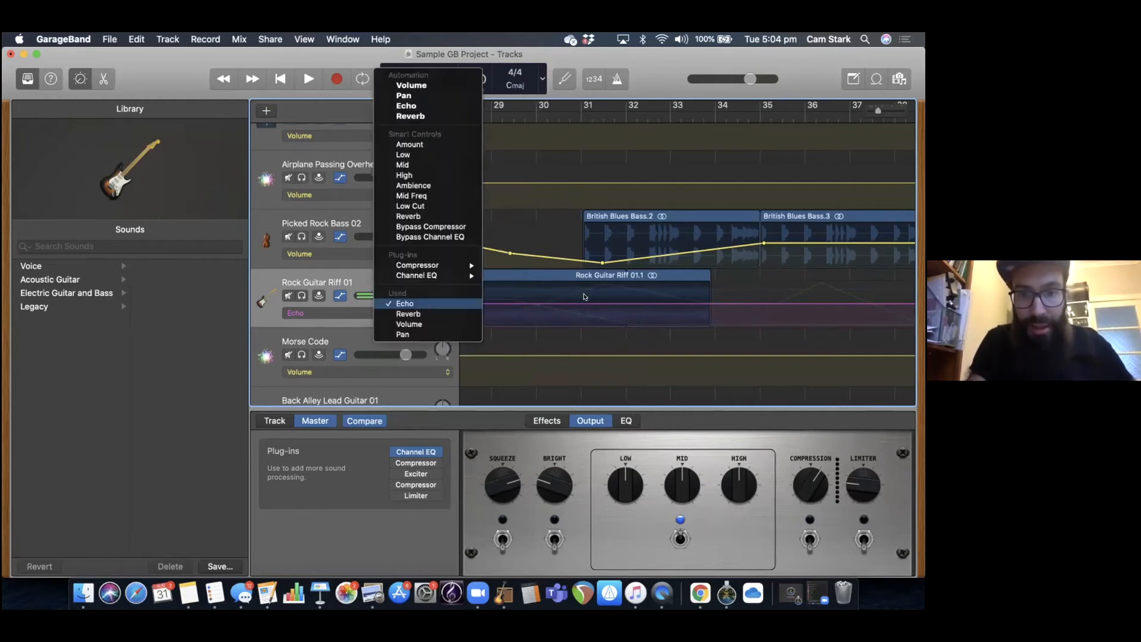
pyautogui.click(554, 305)
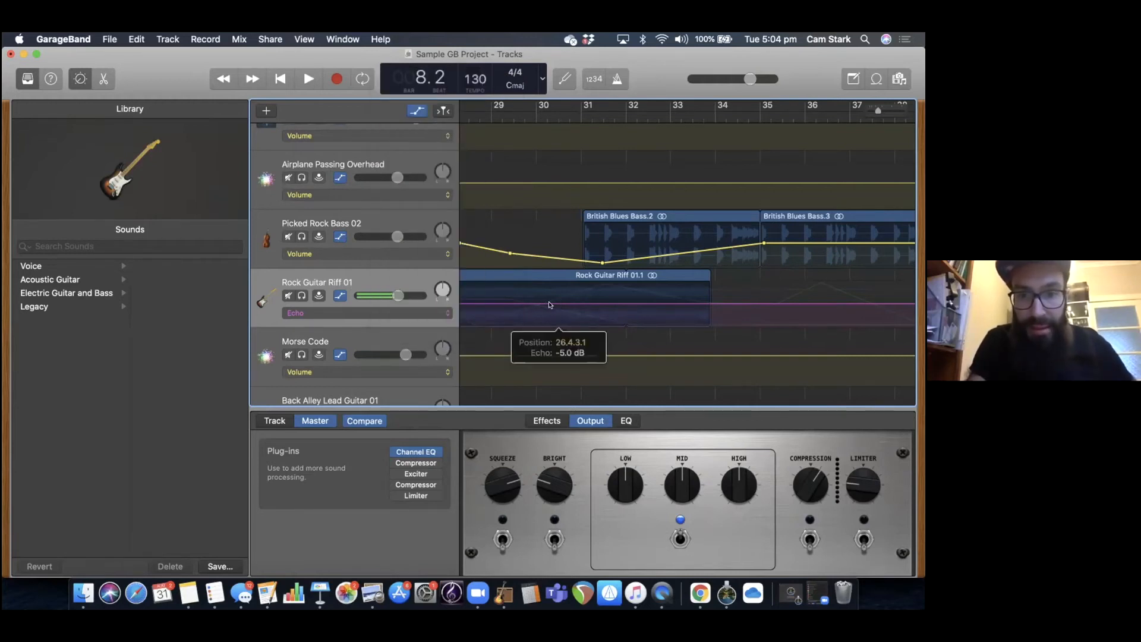
pyautogui.hscroll(-3, 551, 314)
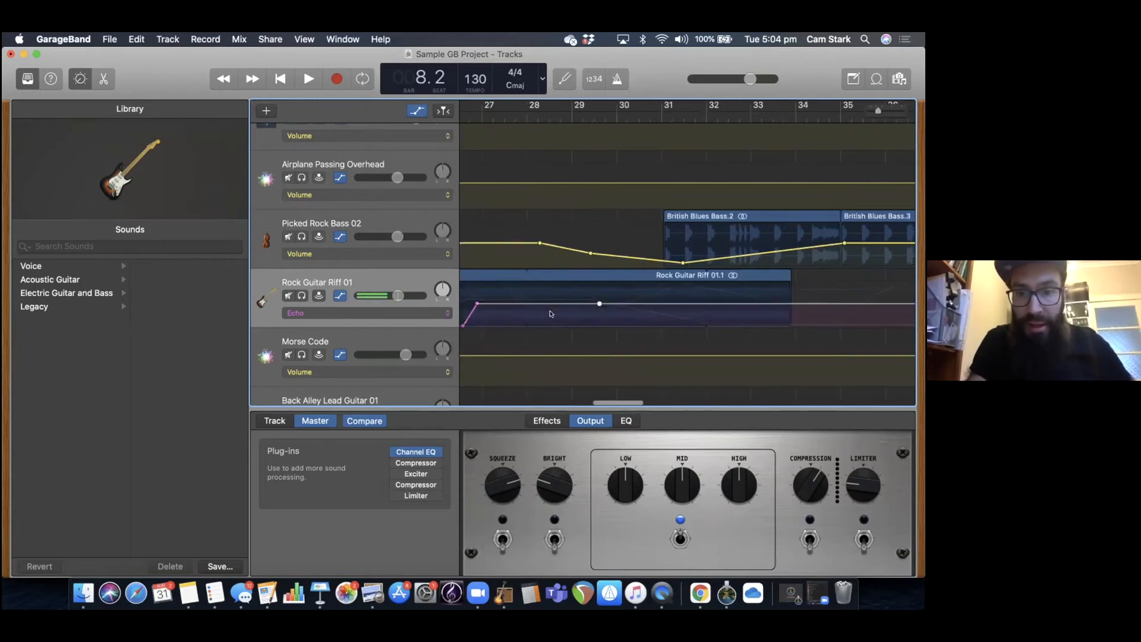
pyautogui.hscroll(-5, 549, 314)
pyautogui.hscroll(6, 550, 313)
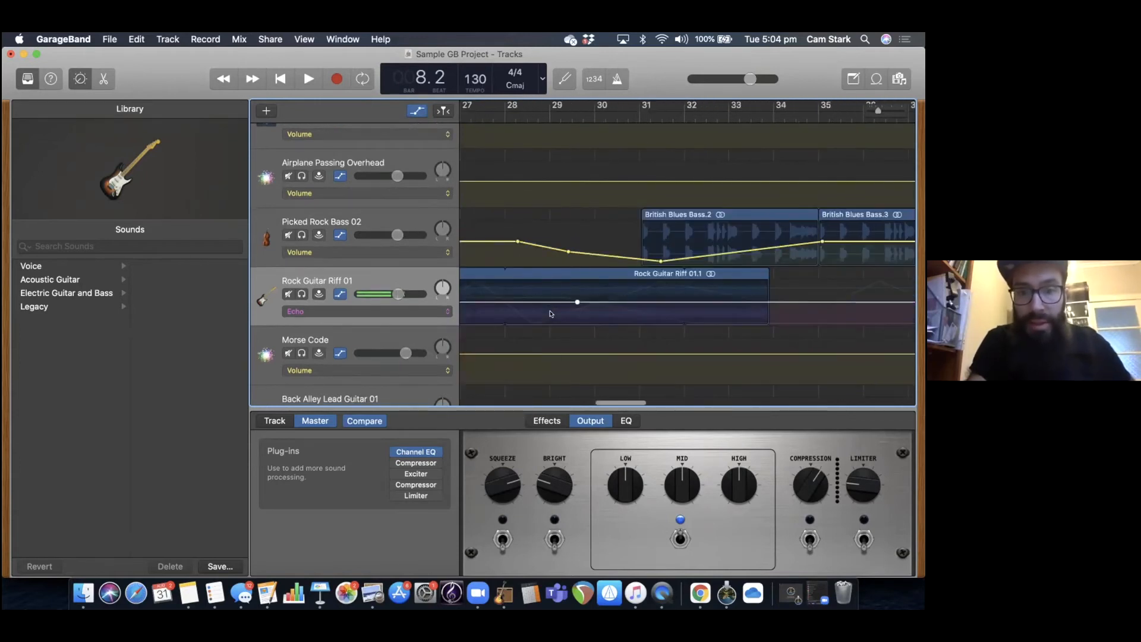
pyautogui.hscroll(-3, 551, 314)
pyautogui.click(666, 299)
pyautogui.moveTo(667, 300); pyautogui.dragTo(664, 278)
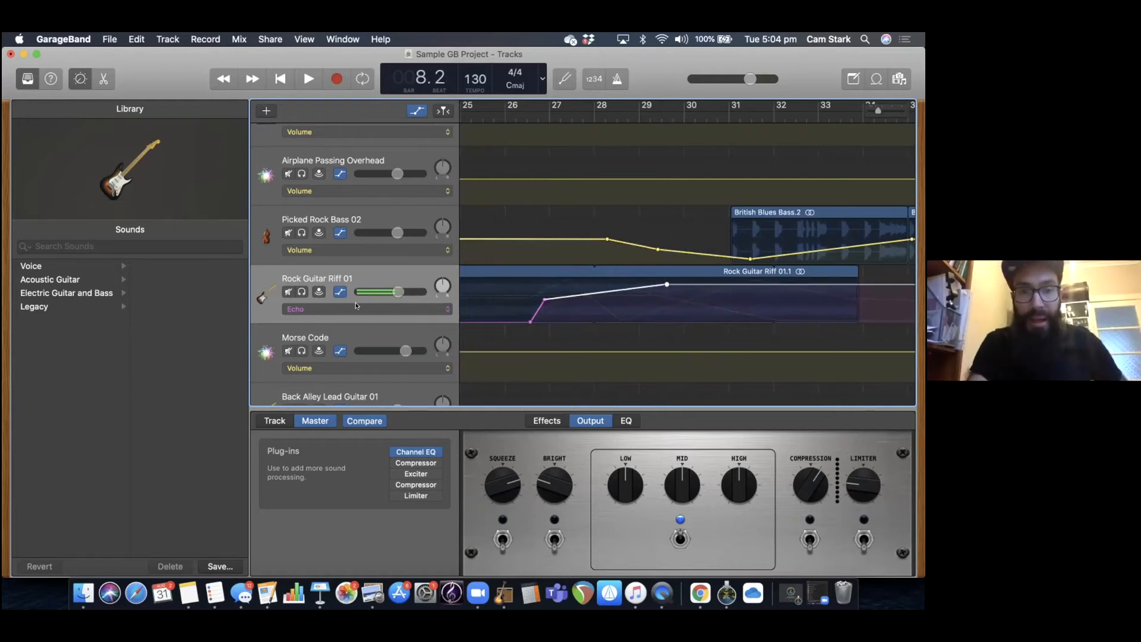
# Switch Rock Guitar Riff 01's automation lane to Pan and examine the pan curve between bars 26 and 34.
pyautogui.click(374, 304)
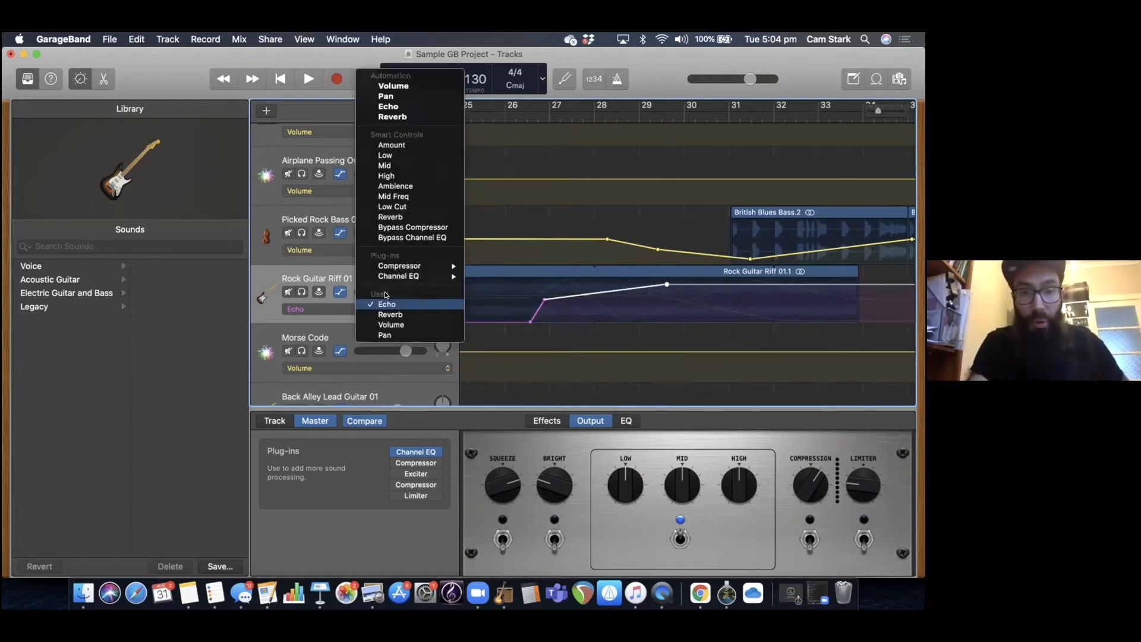
pyautogui.click(386, 335)
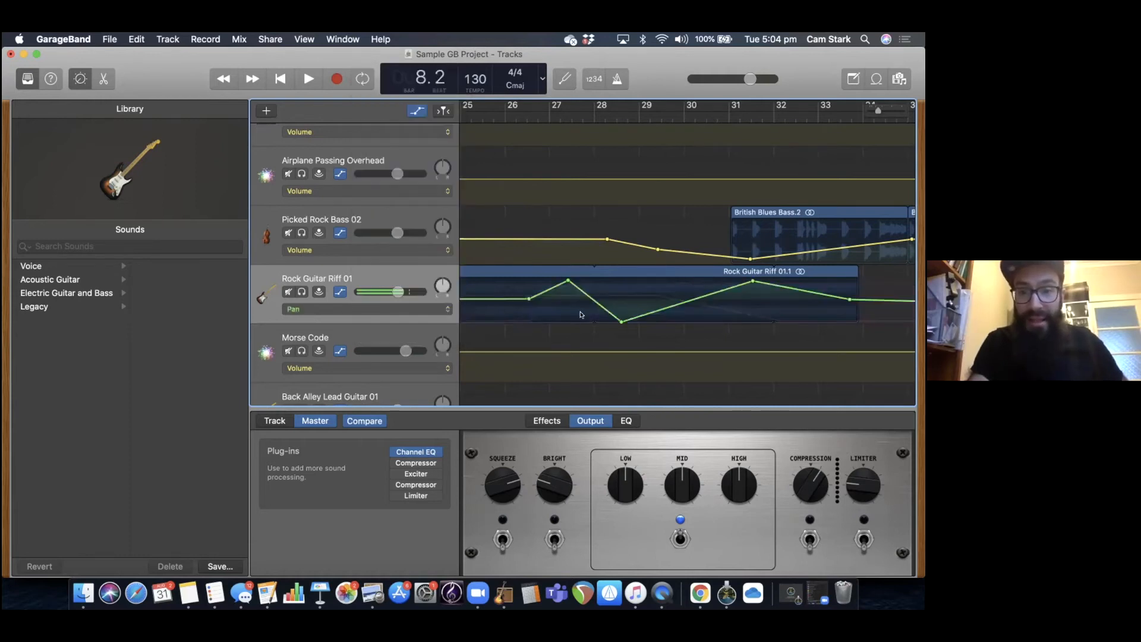
pyautogui.hscroll(1, 581, 314)
pyautogui.hscroll(-3, 571, 298)
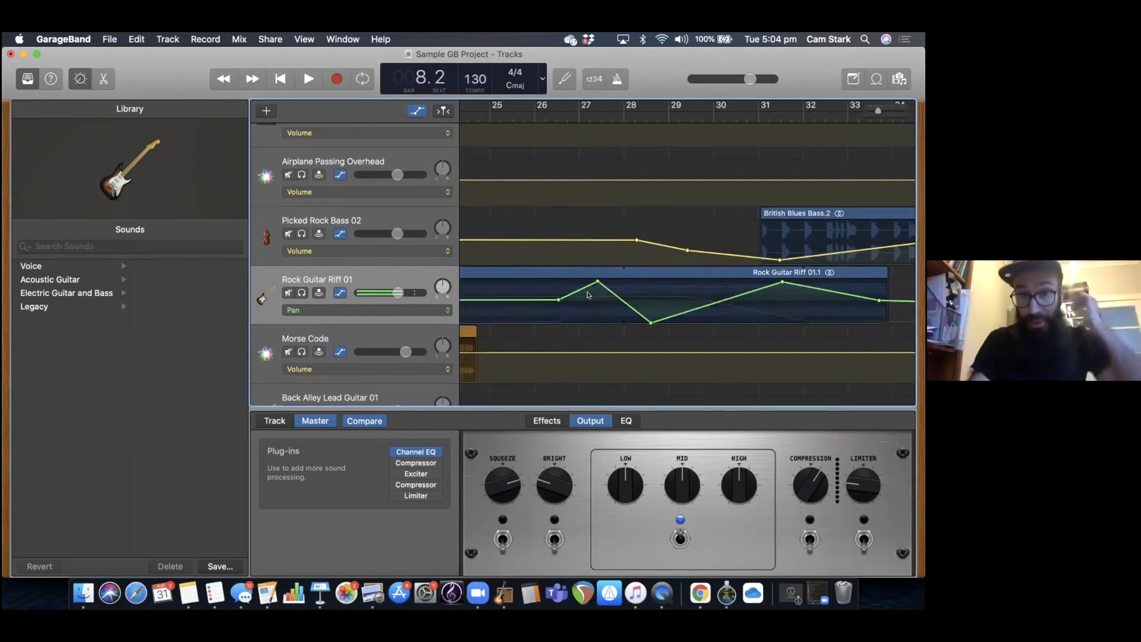
pyautogui.hscroll(-1, 571, 297)
pyautogui.hscroll(2, 616, 294)
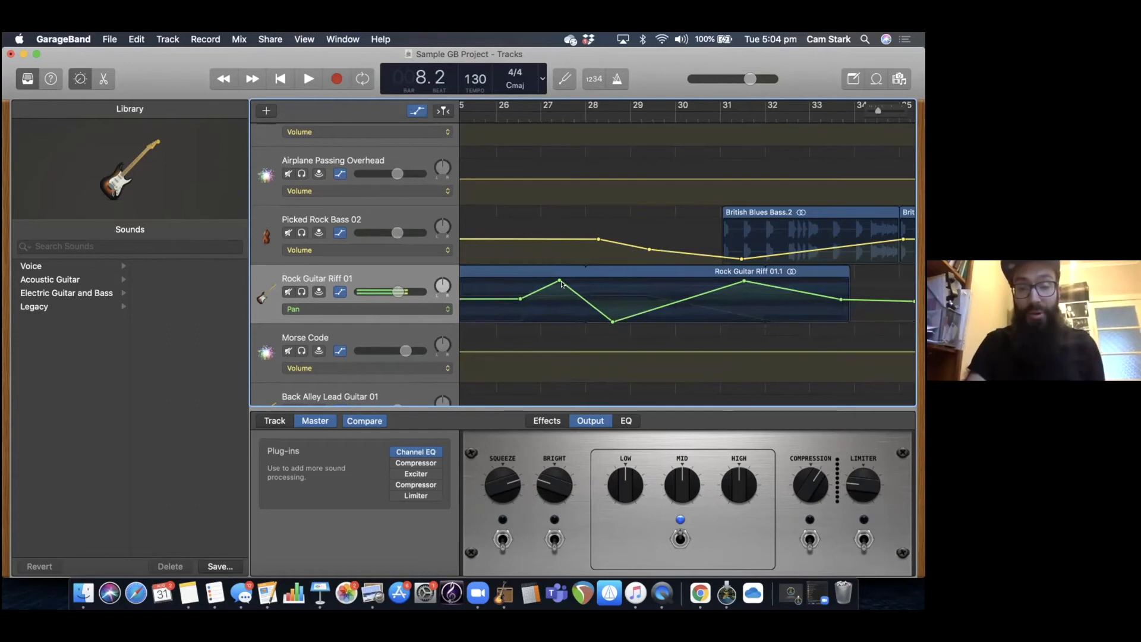
pyautogui.hscroll(-1, 570, 287)
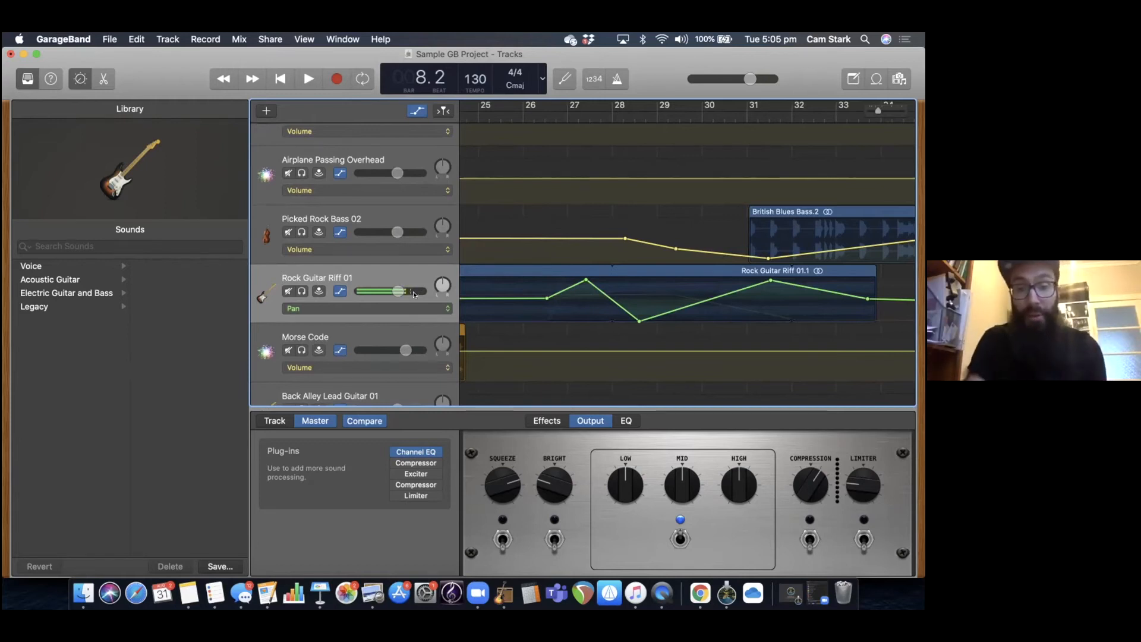
# Place the playhead at 26.3, where the pan curve begins to move, and solo the Rock Guitar Riff 01 track.
pyautogui.scroll(-2, 604, 257)
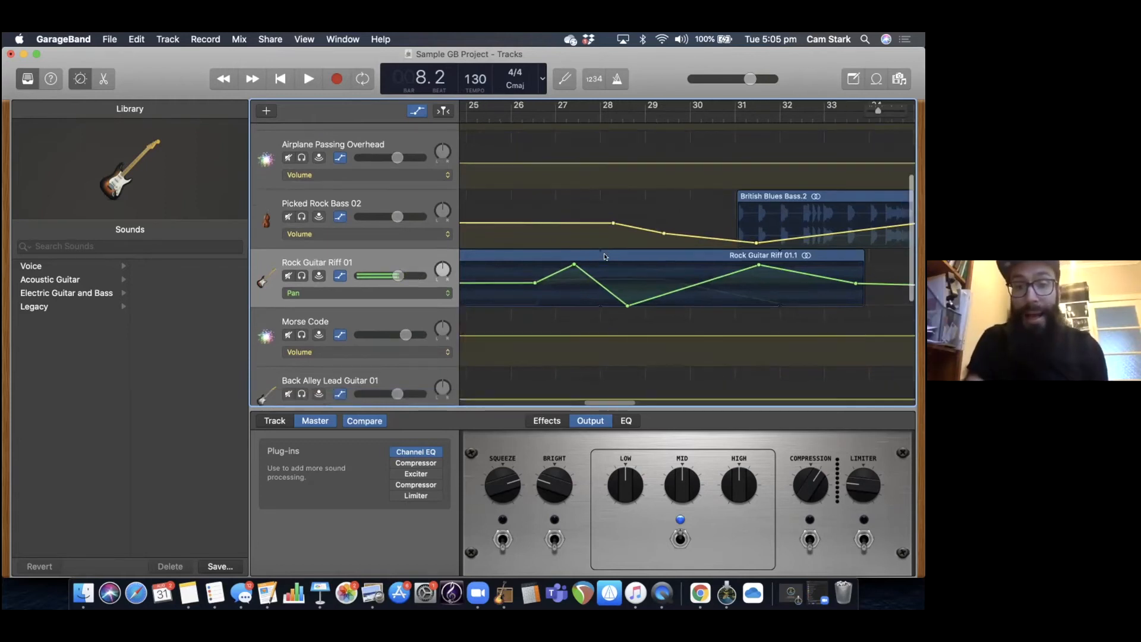
pyautogui.hscroll(-2, 605, 257)
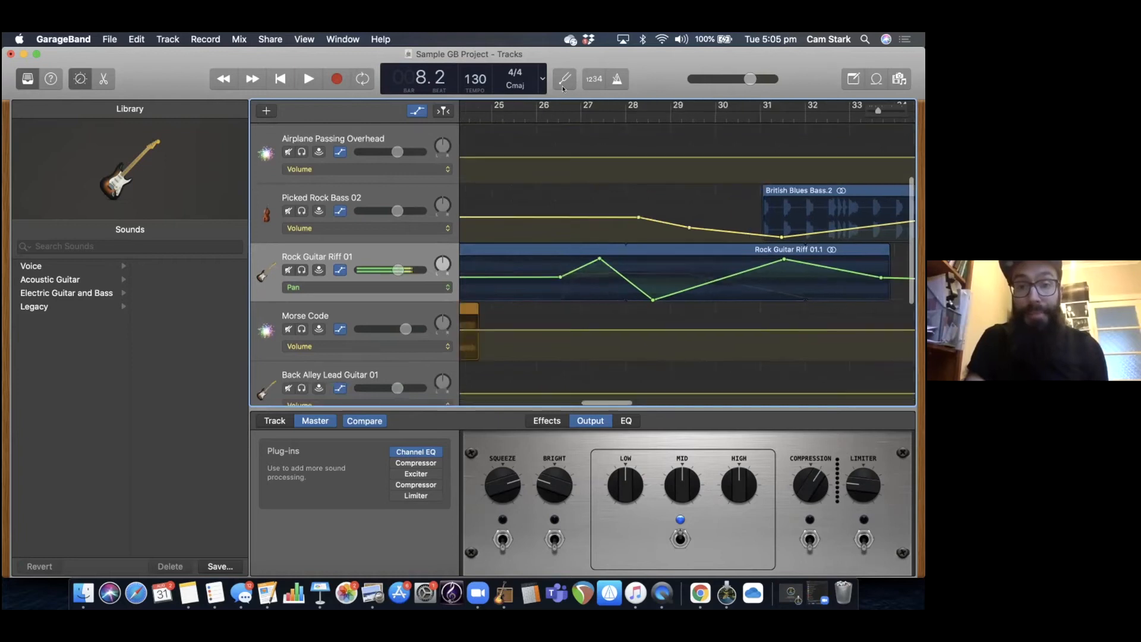
pyautogui.click(560, 116)
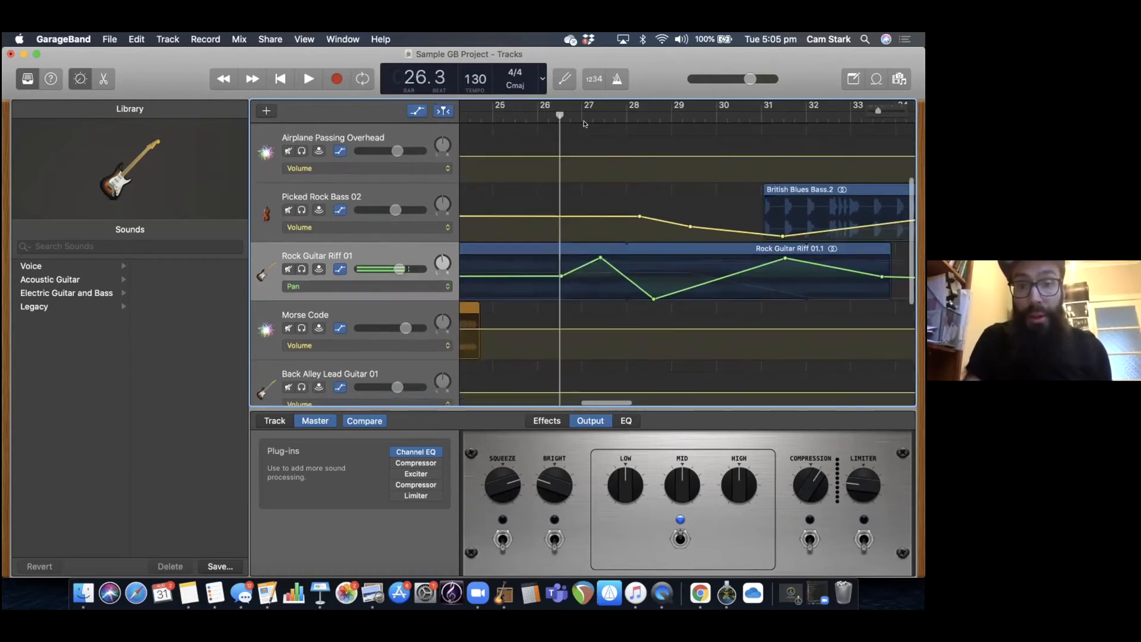
pyautogui.click(302, 269)
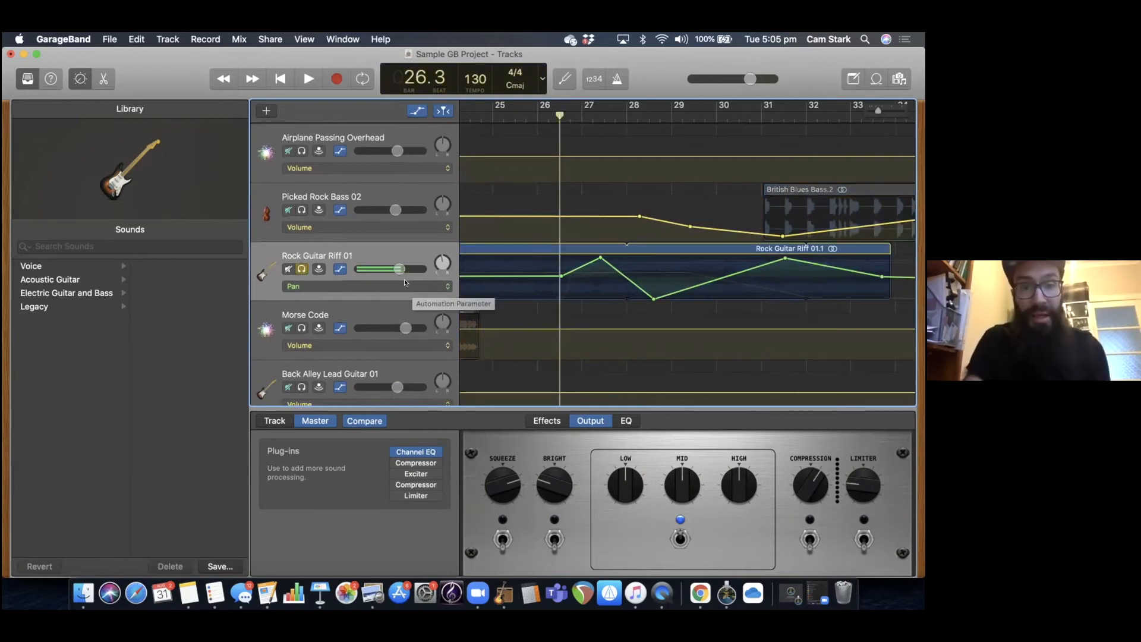
# Play the soloed Rock Guitar Riff 01 through its pan automation and stop playback in bar 32.
pyautogui.click(511, 110)
pyautogui.press('space')
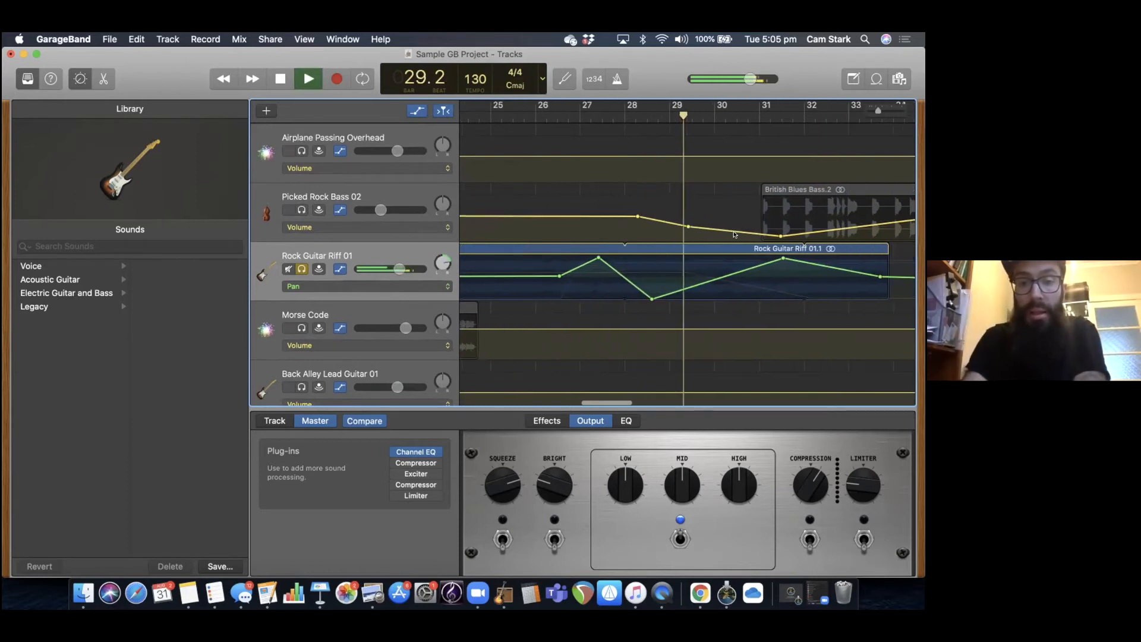
pyautogui.press('XF86AudioRaiseVolume')
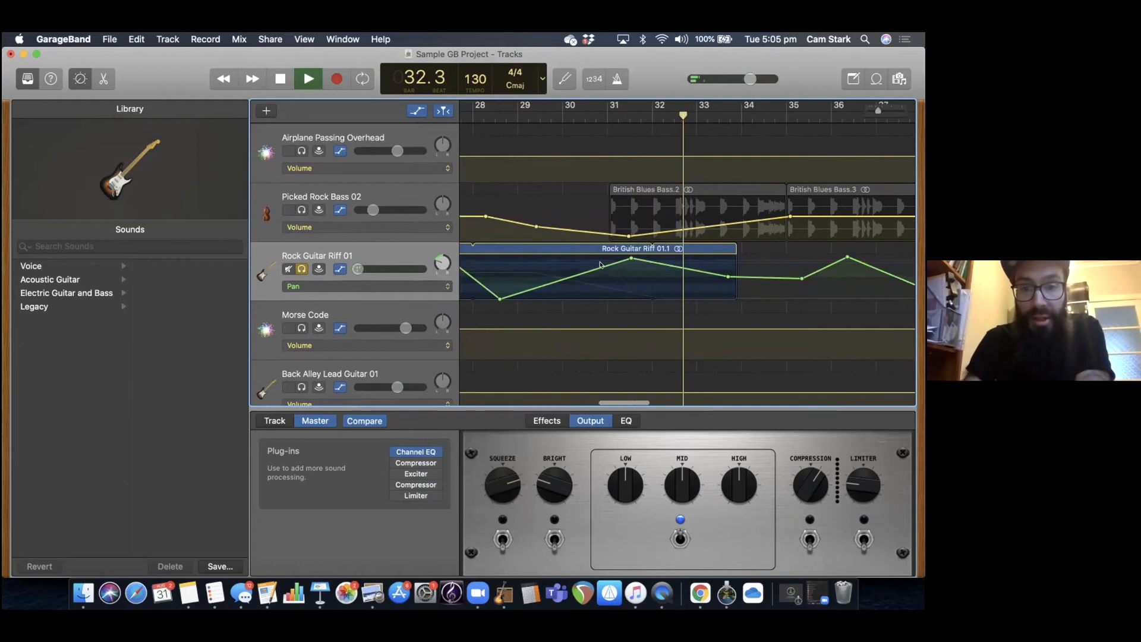
pyautogui.press('space')
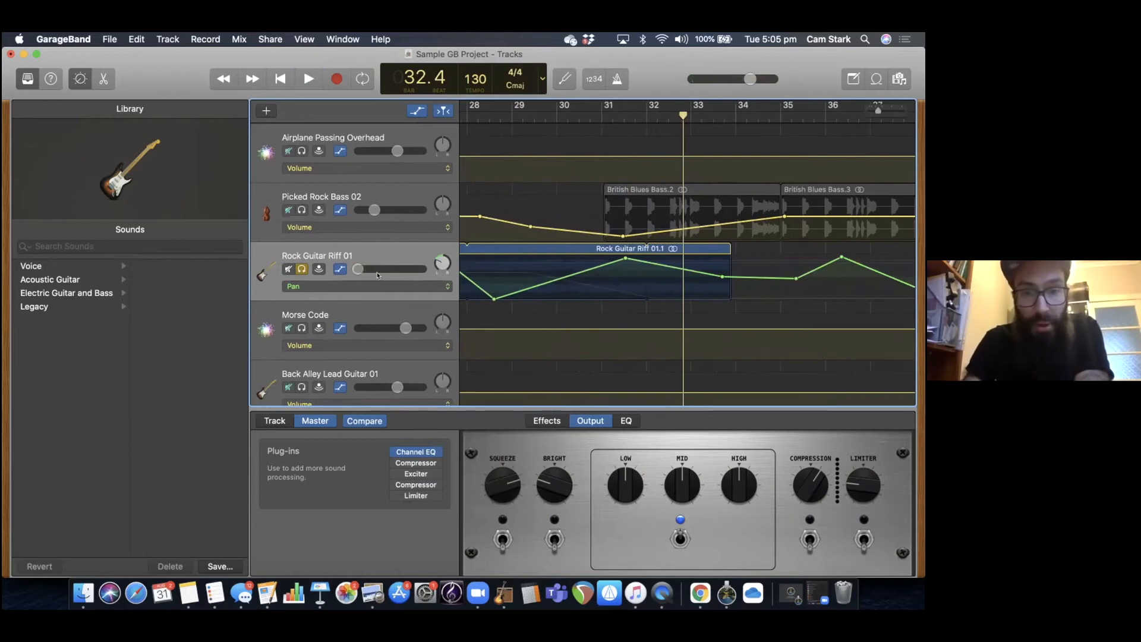
# Switch Rock Guitar Riff 01's automation lane from Pan to Volume and review the other automation parameters available without changing the selection.
pyautogui.click(380, 286)
pyautogui.click(384, 275)
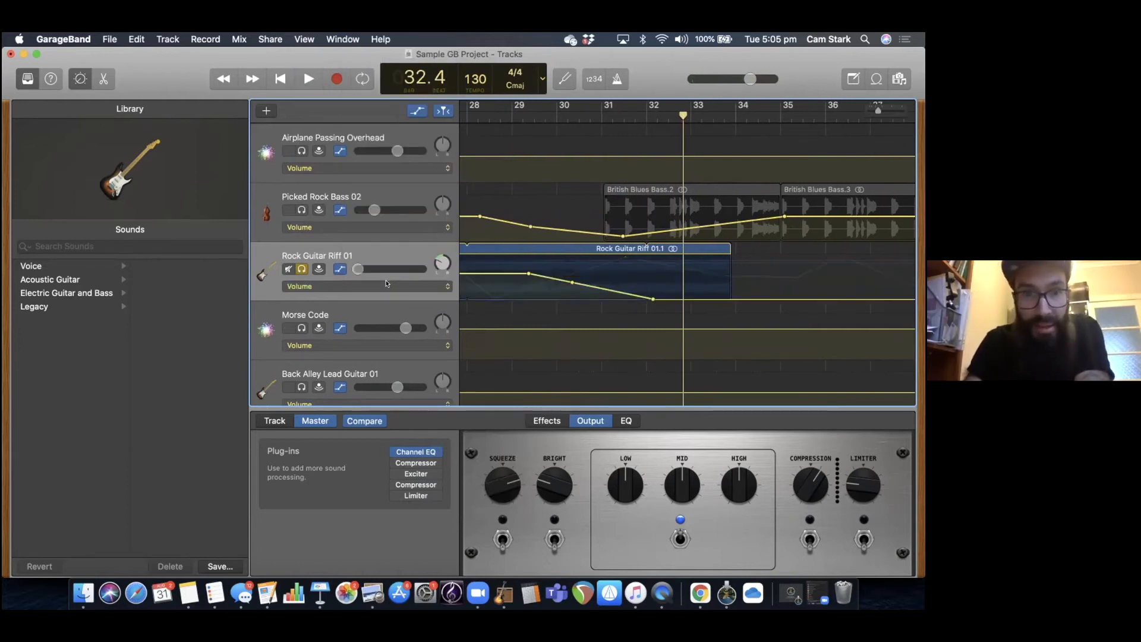
pyautogui.click(415, 284)
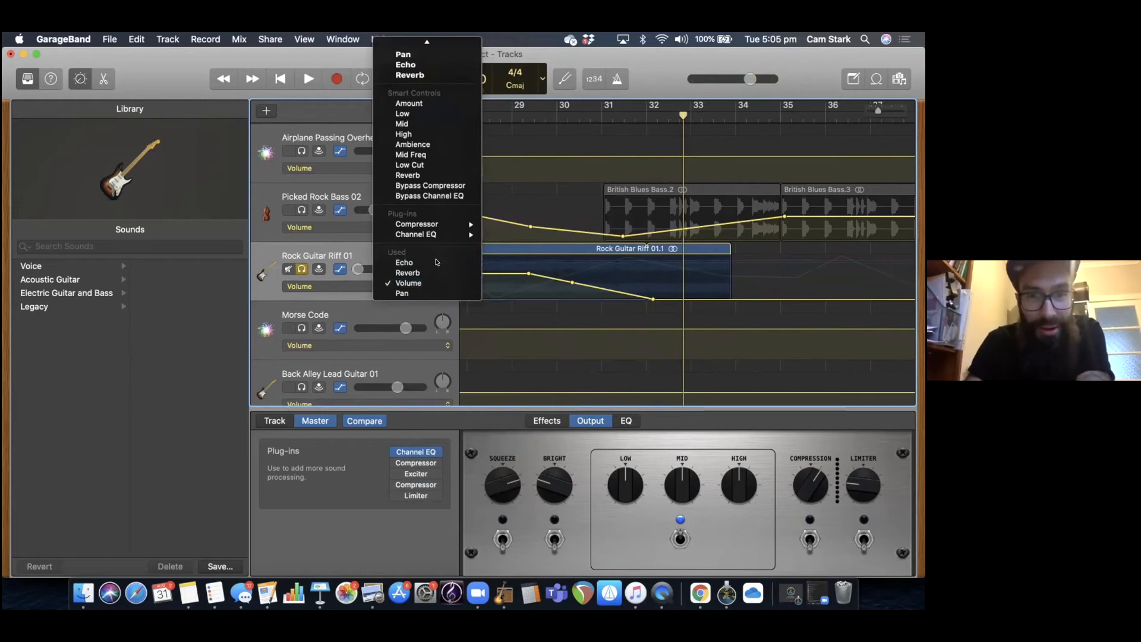
pyautogui.press('Escape')
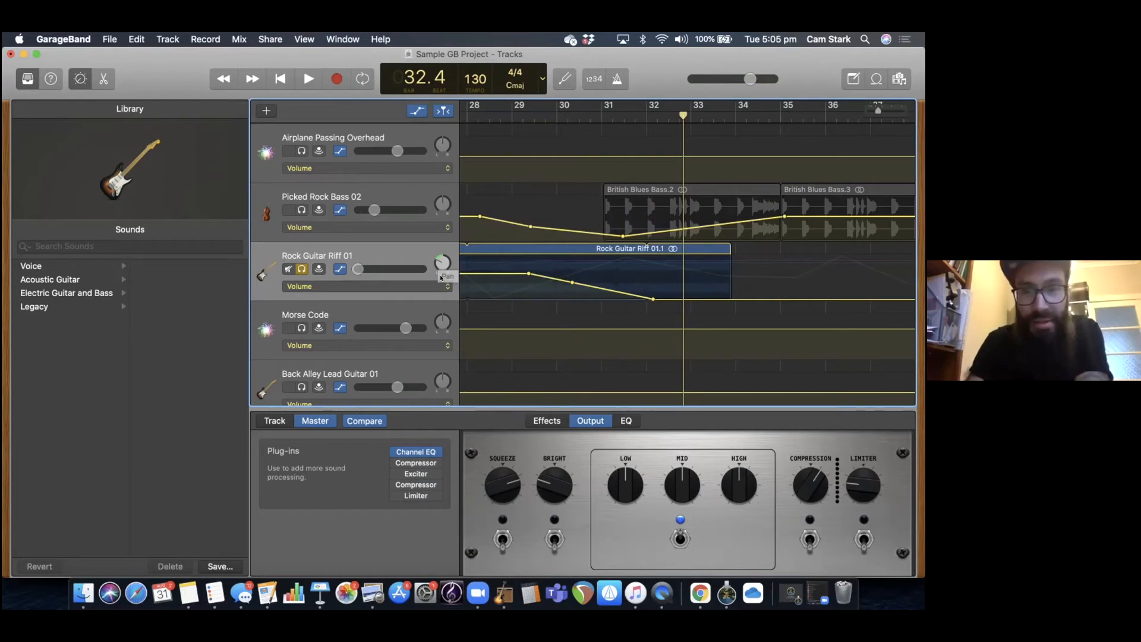
# Unsolo Rock Guitar Riff 01 and play all tracks together from 26.1, stopping in bar 35.
pyautogui.hscroll(-5, 528, 113)
pyautogui.click(527, 113)
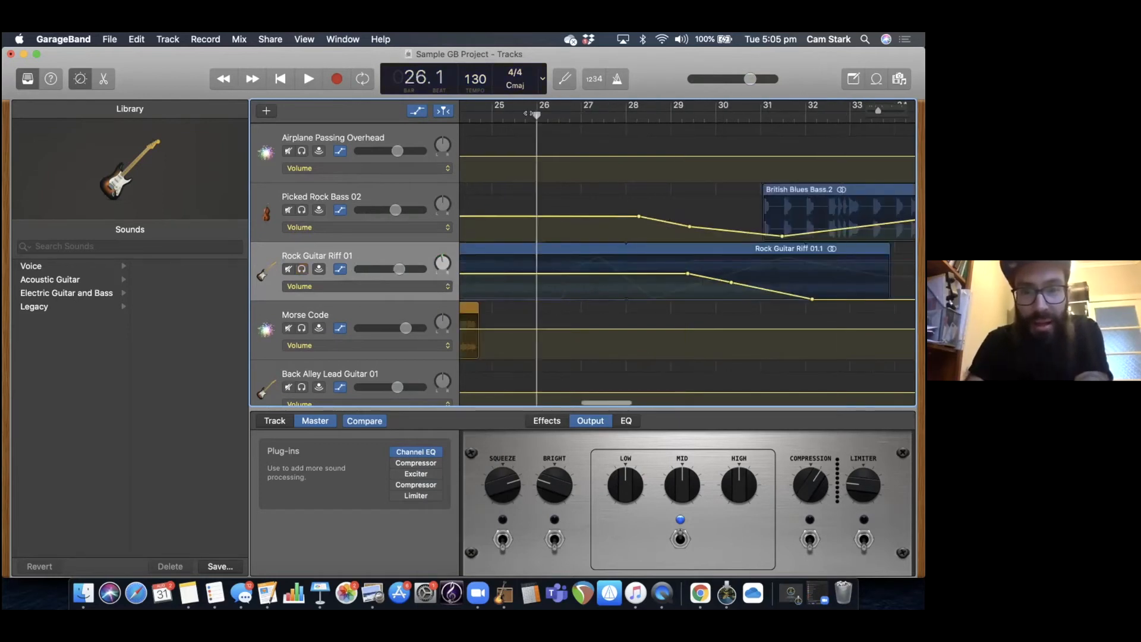
pyautogui.press('space')
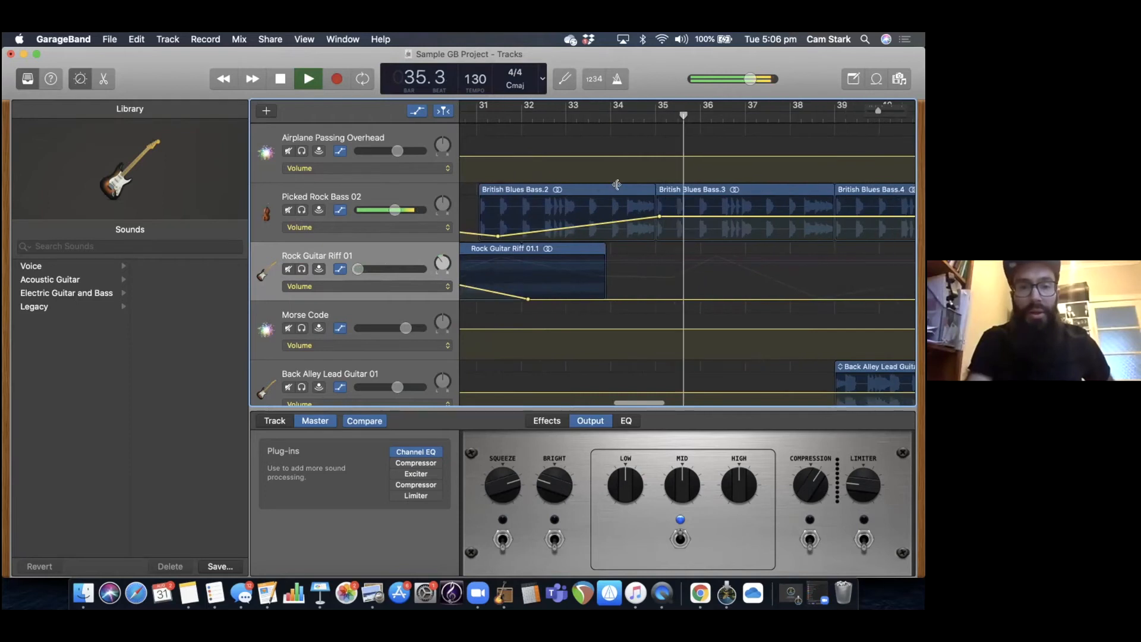
pyautogui.press('space')
pyautogui.hscroll(-3, 624, 190)
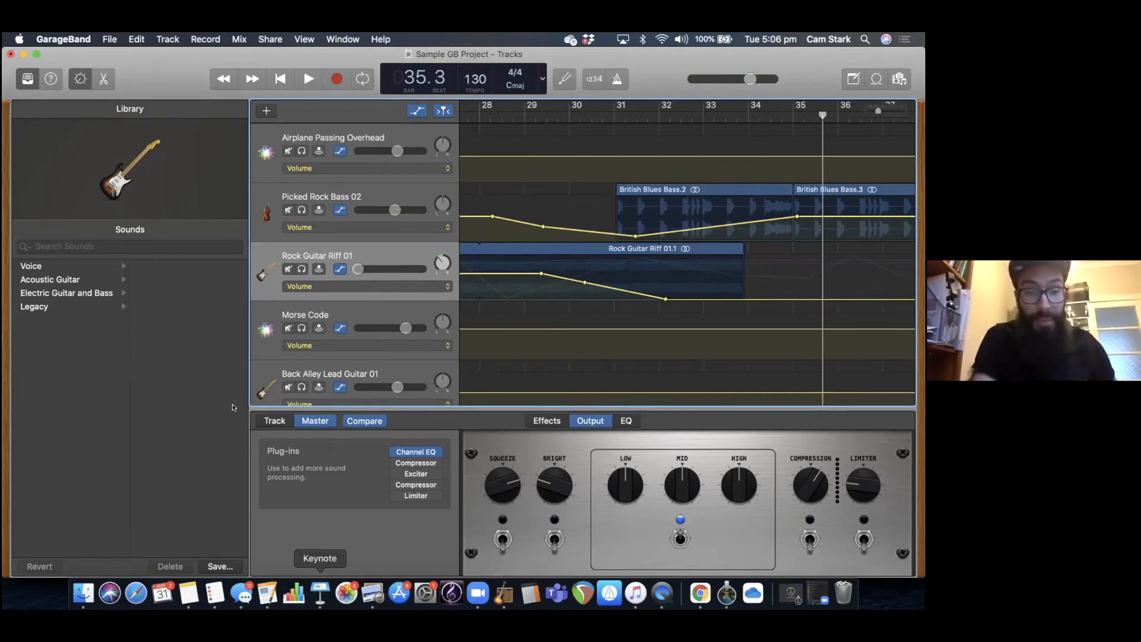
# Switch to Keynote to show the "Lesson content continued…" slide of the presentation.
pyautogui.click(320, 593)
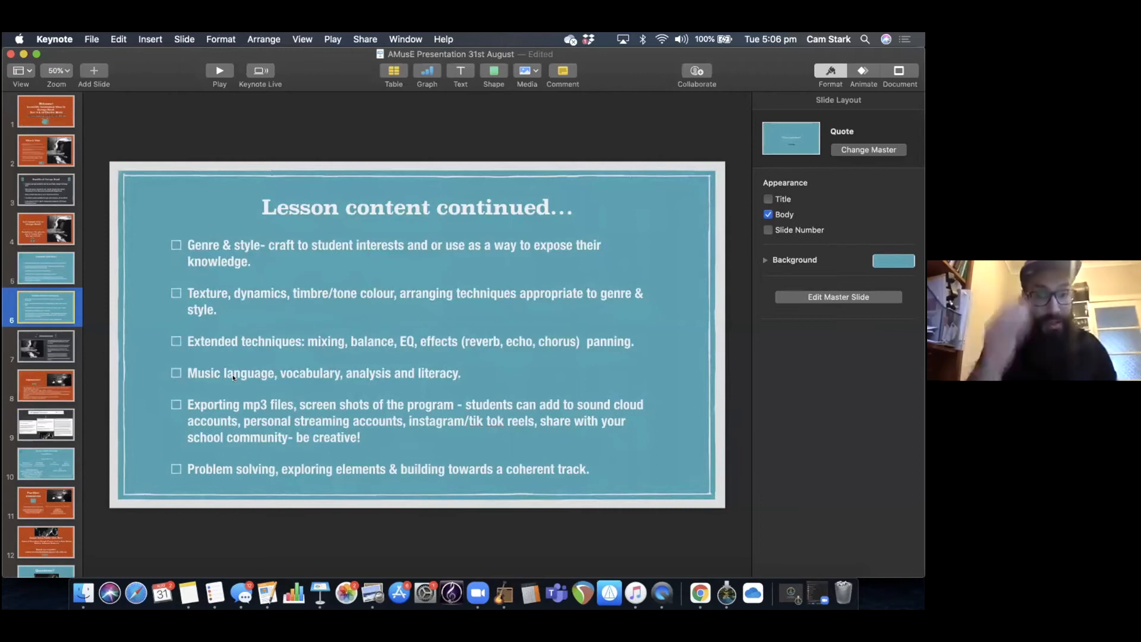